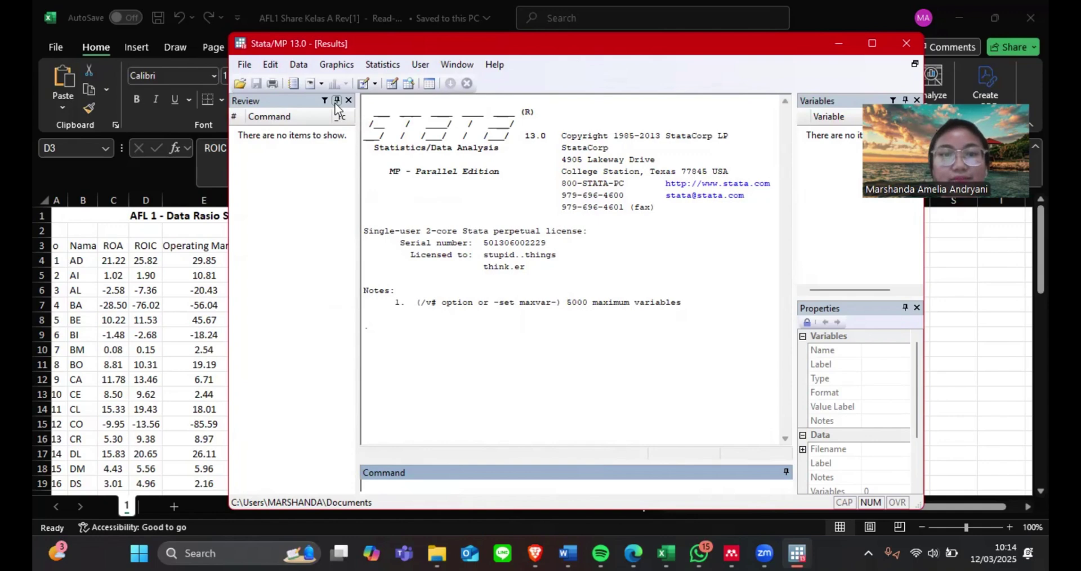
- Begin a formatted log of the output named "AFL 1 - Statistik (Stata)" in the STATISTIK folder on drive D
{"action": "left_click", "coordinate": [245, 65]}
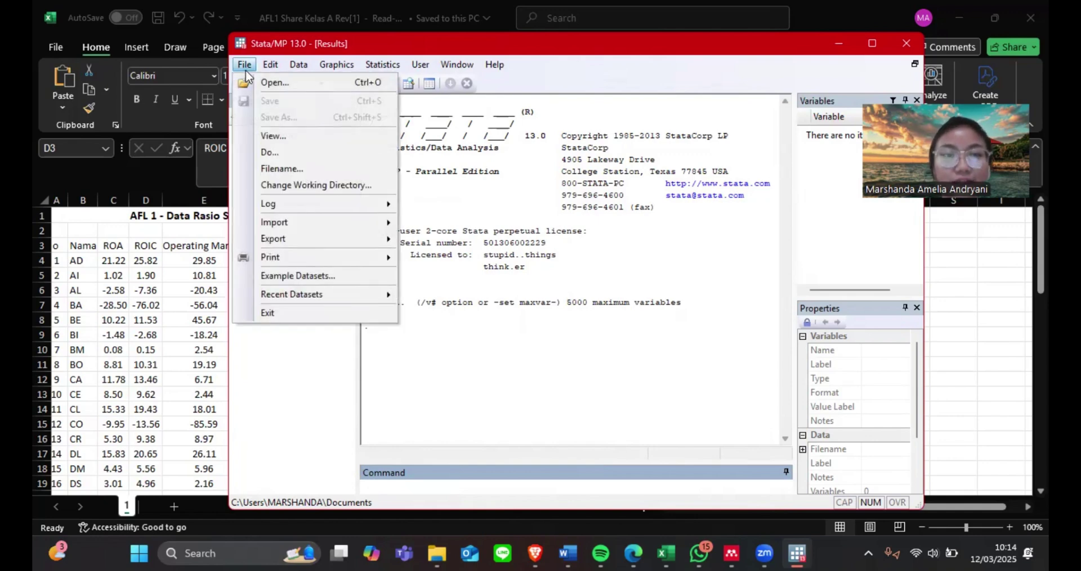
{"action": "mouse_move", "coordinate": [345, 212]}
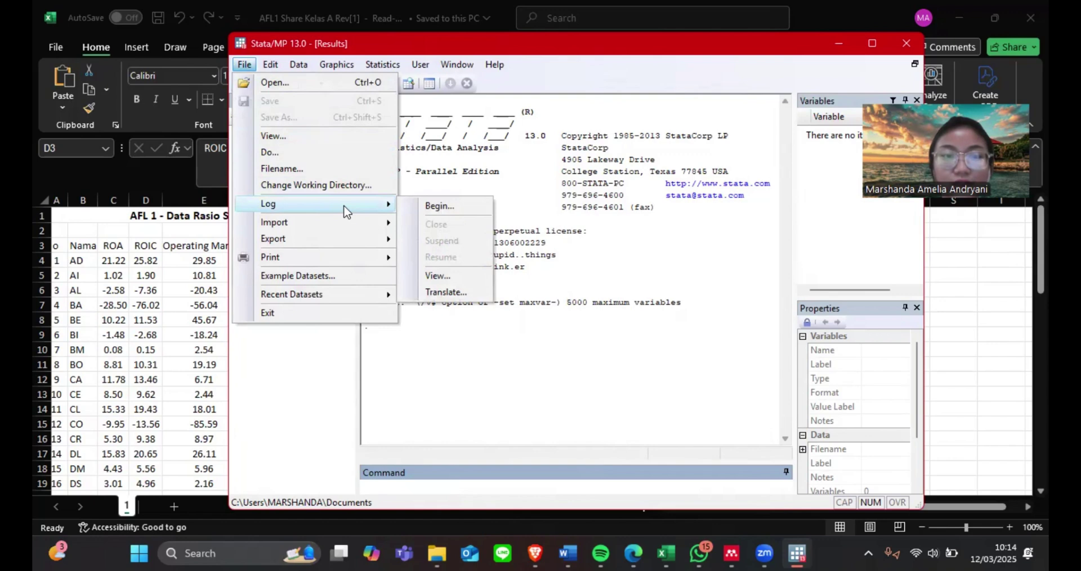
{"action": "left_click", "coordinate": [457, 210]}
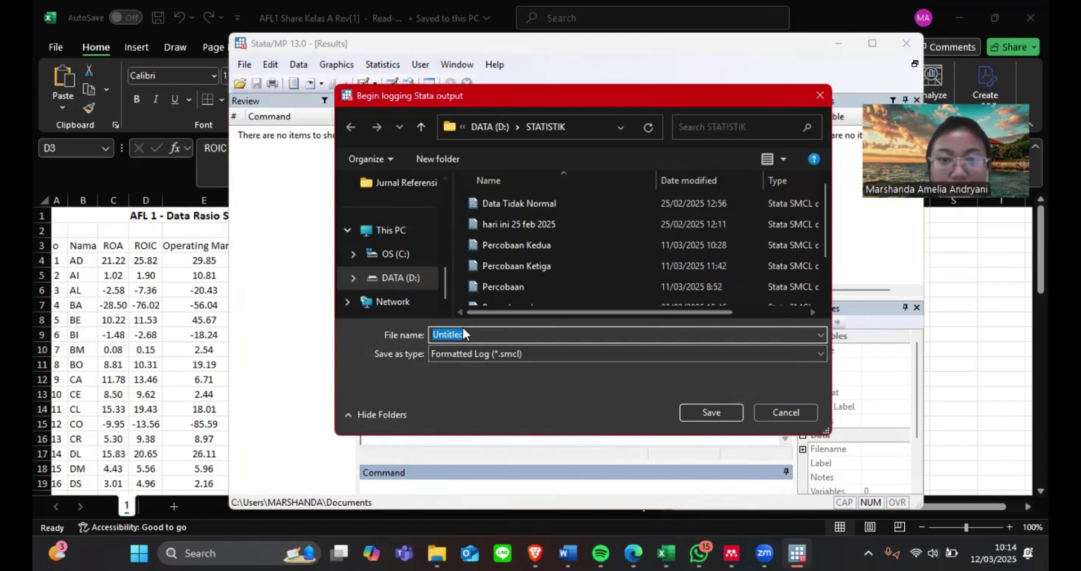
{"action": "left_click", "coordinate": [408, 287]}
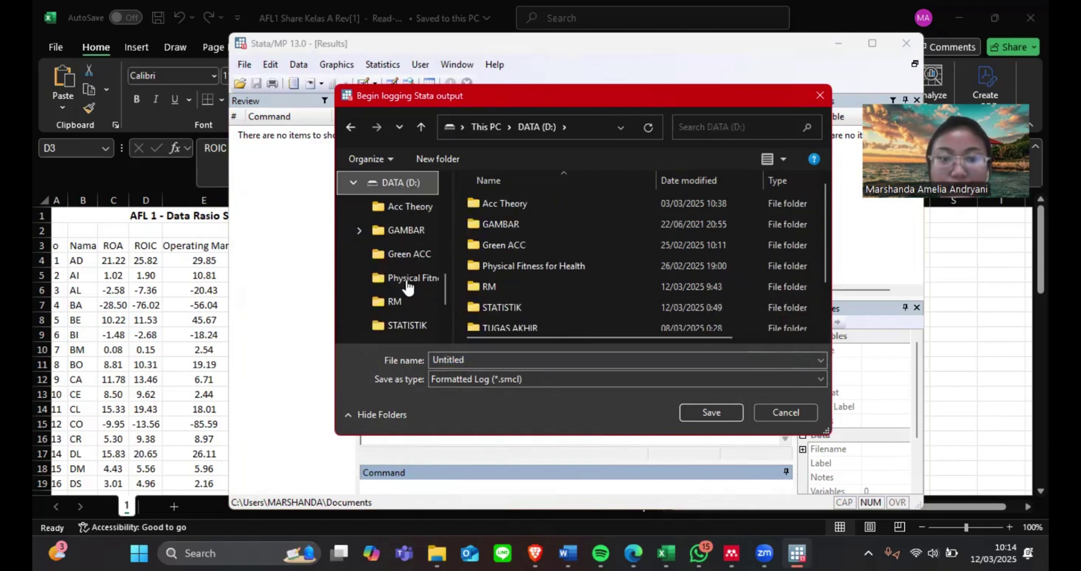
{"action": "left_click", "coordinate": [424, 323]}
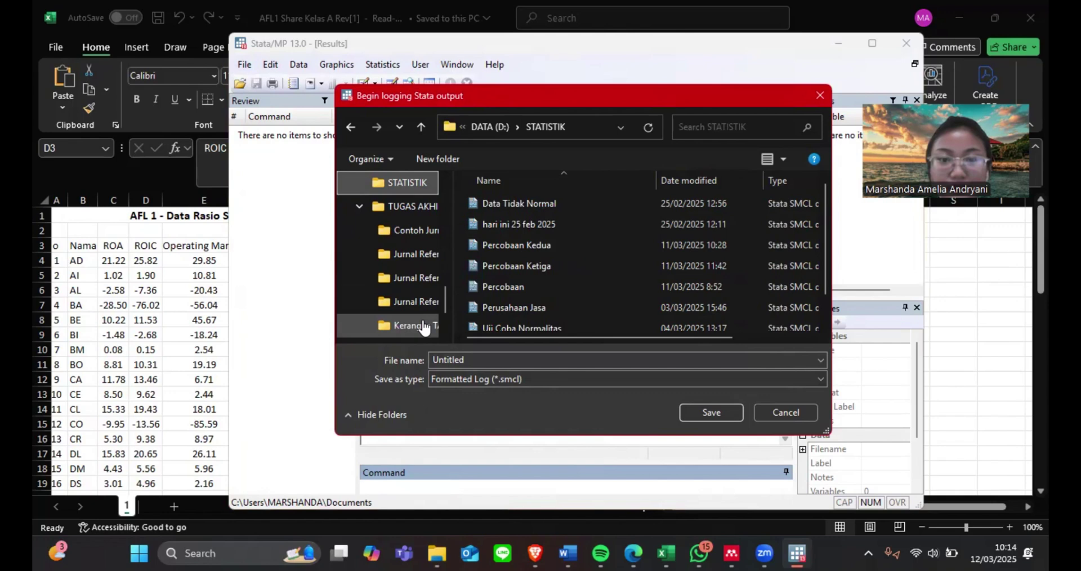
{"action": "double_click", "coordinate": [463, 360]}
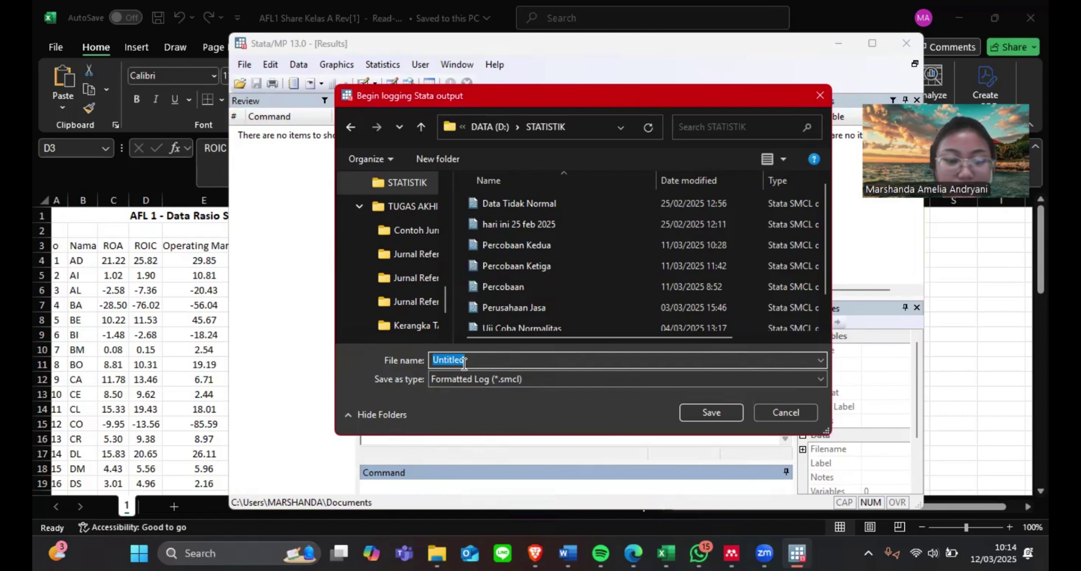
{"action": "type", "text": "AFL 1 - Statistik (Stata"}
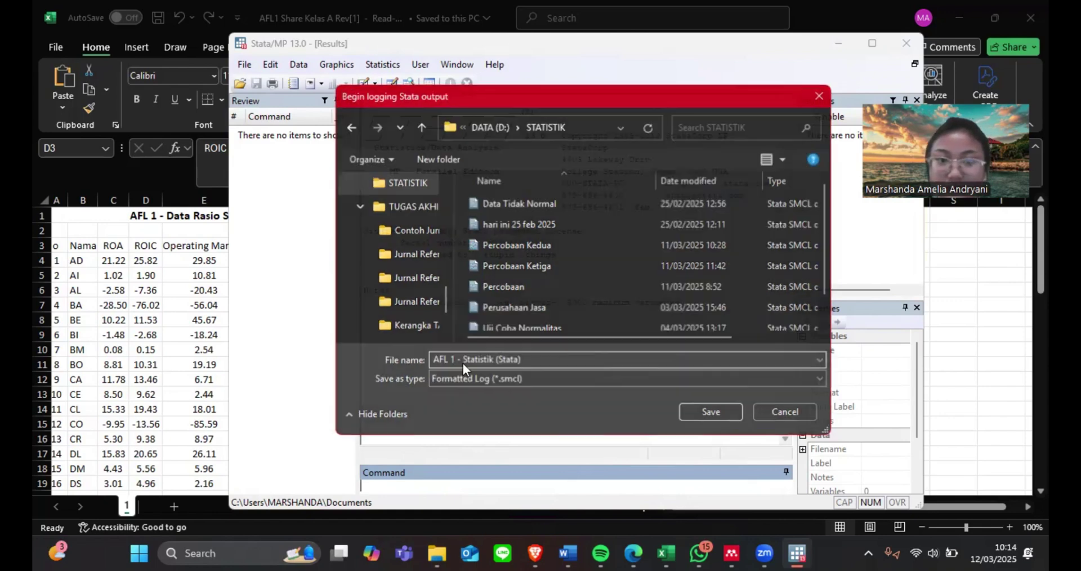
{"action": "key", "text": "Return"}
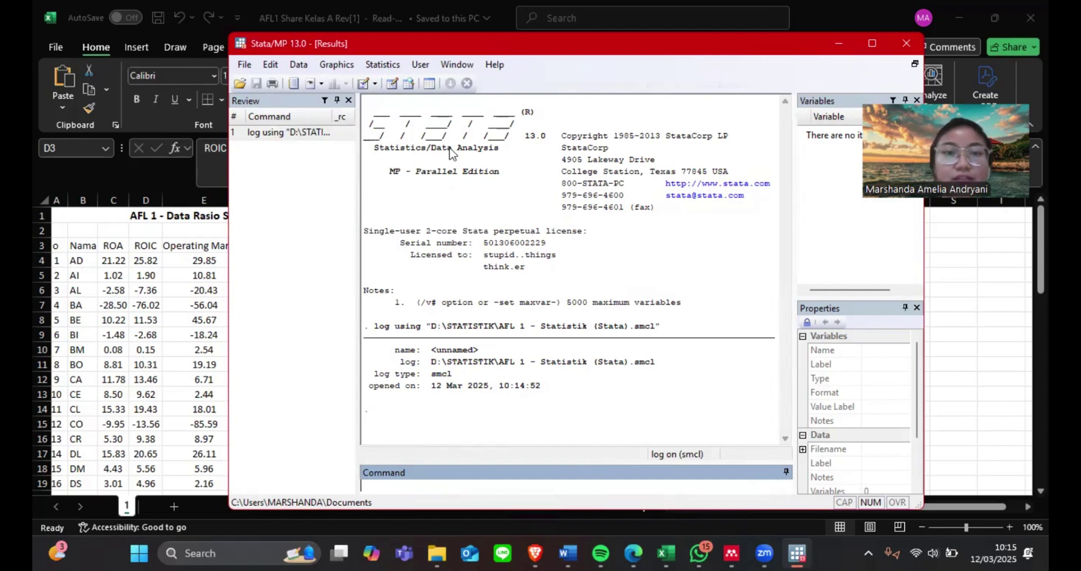
- Switch to the Excel workbook and copy the ROIC through Quick Ratio columns with their headers, range D3:H56
{"action": "left_click", "coordinate": [185, 253]}
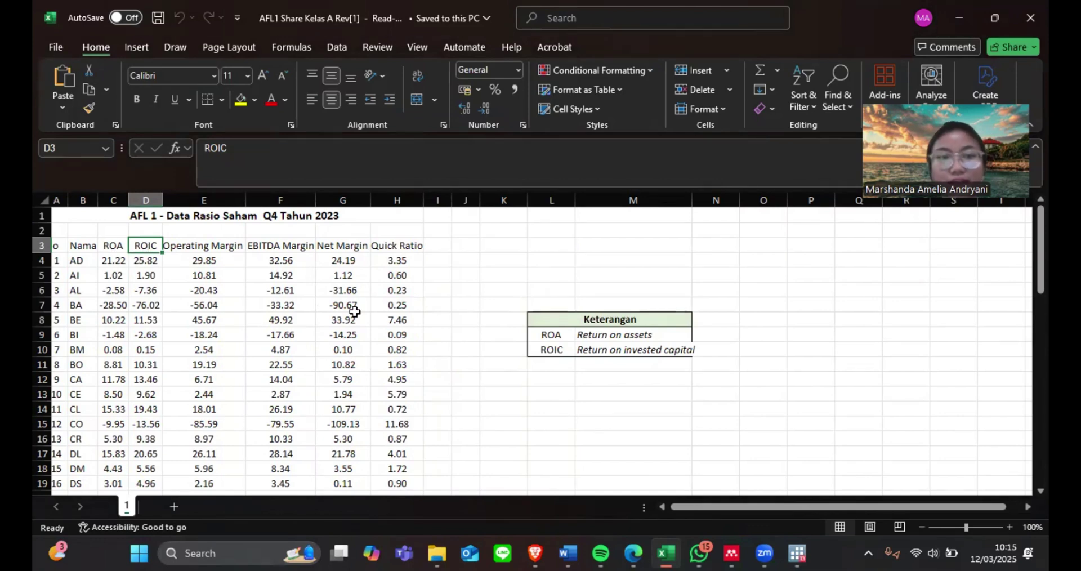
{"action": "scroll", "coordinate": [190, 349], "scroll_direction": "down", "scroll_amount": 7}
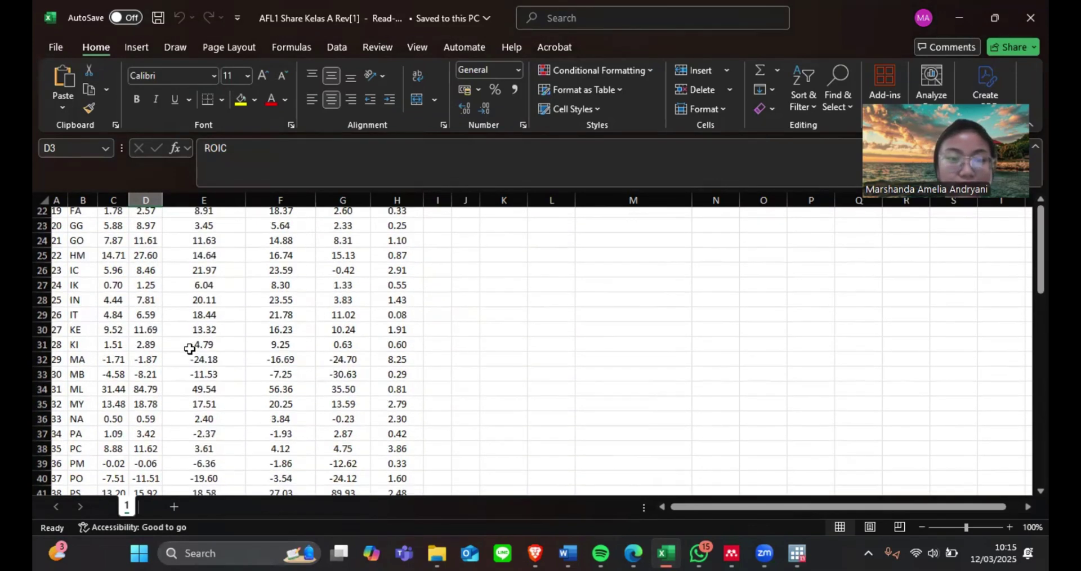
{"action": "scroll", "coordinate": [189, 348], "scroll_direction": "down", "scroll_amount": 6}
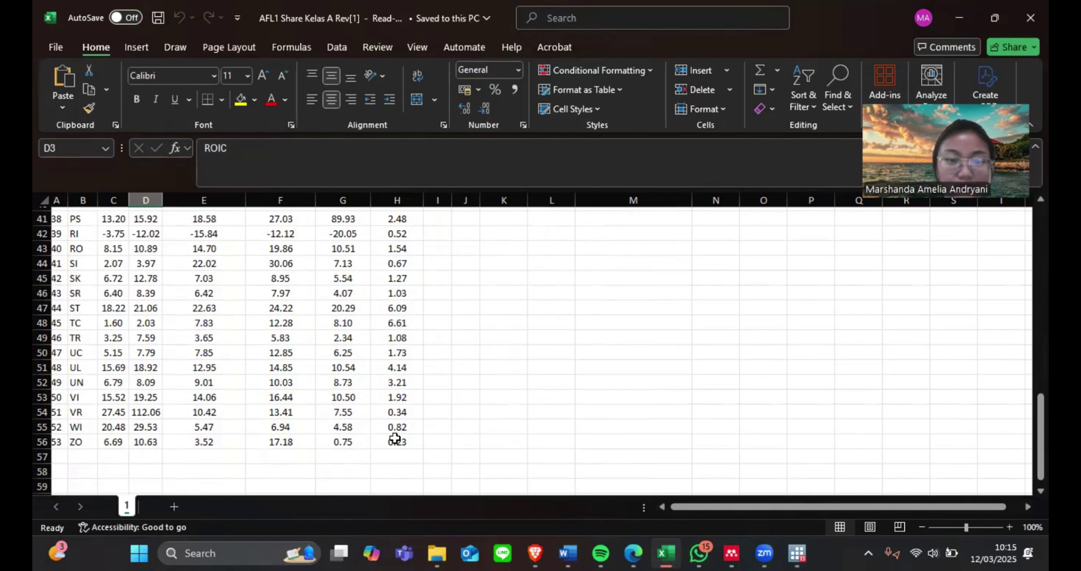
{"action": "left_click", "coordinate": [395, 439], "text": "shift"}
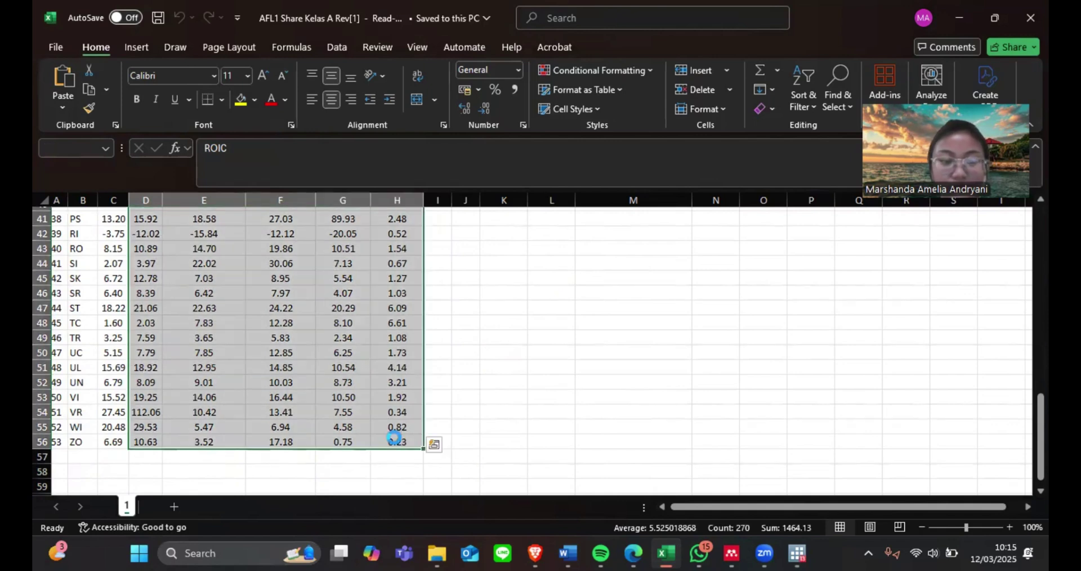
{"action": "key", "text": "ctrl+c"}
- Switch to Stata and paste the copied data into the Data Editor with the first row as variable names, then close the editor
{"action": "key", "text": "alt+Tab"}
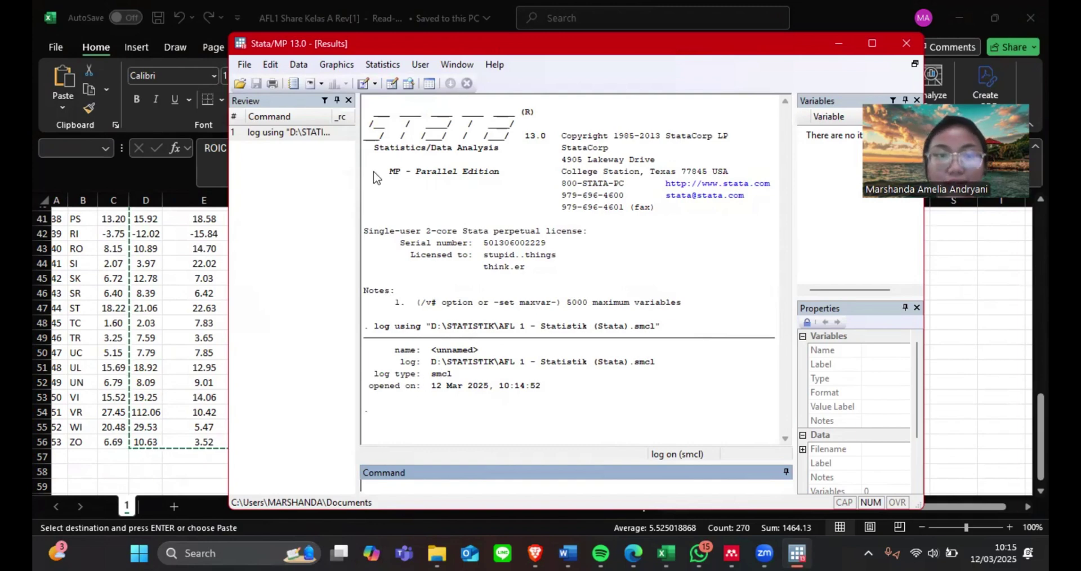
{"action": "left_click", "coordinate": [390, 85]}
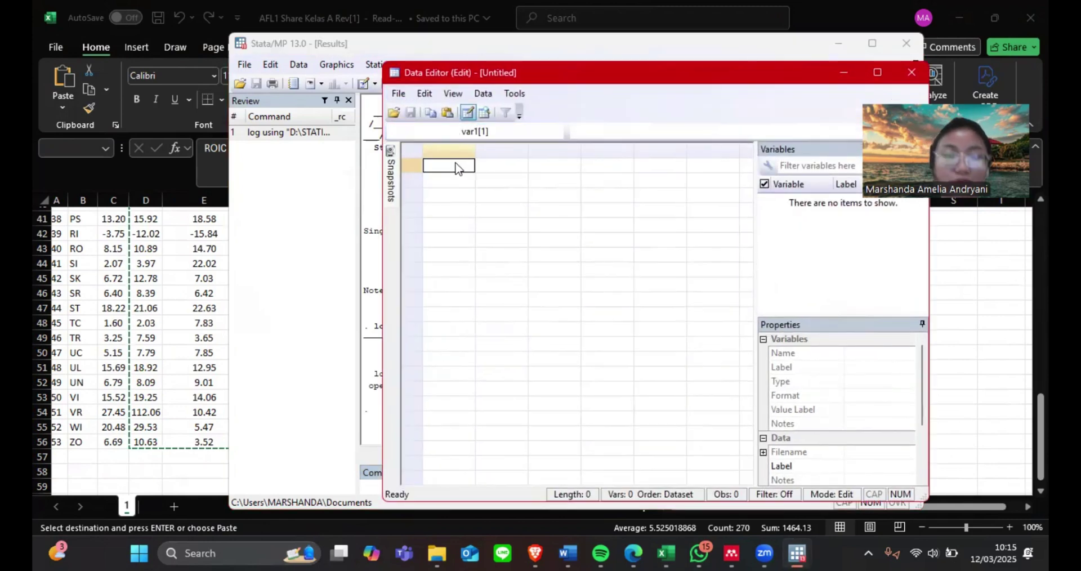
{"action": "key", "text": "ctrl+v"}
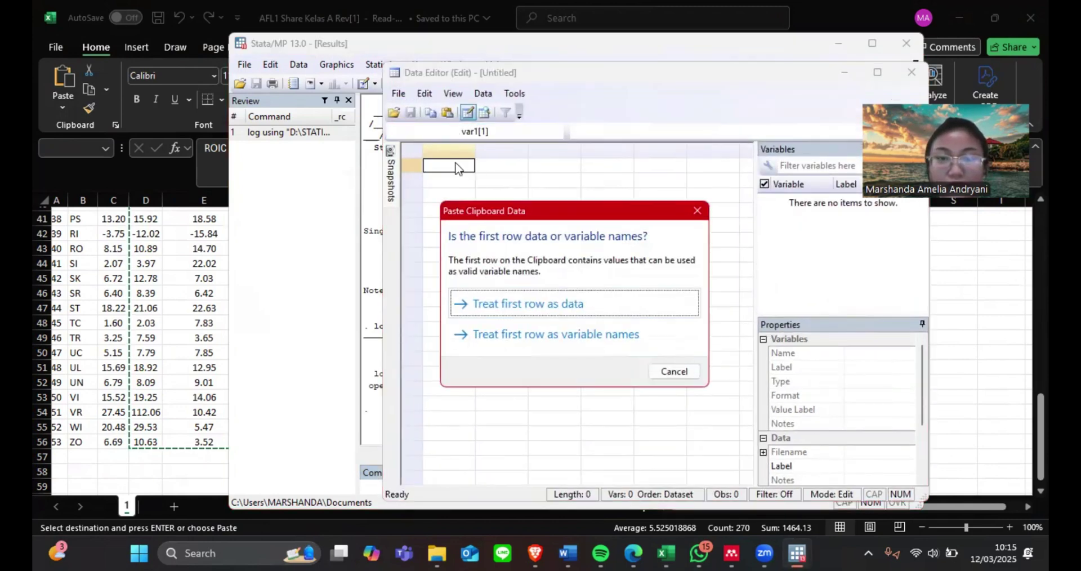
{"action": "left_click", "coordinate": [519, 335]}
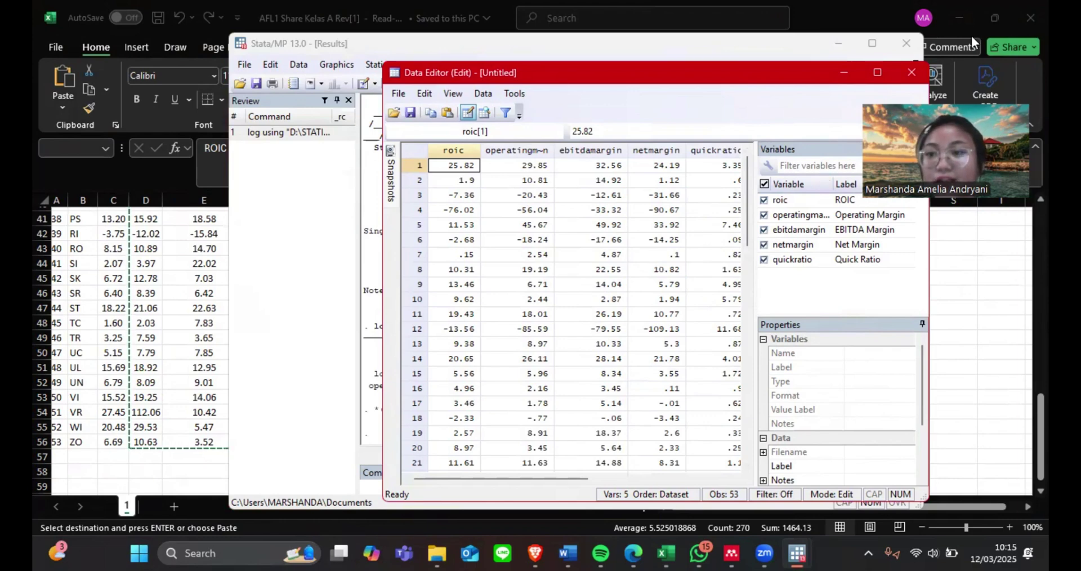
{"action": "left_click", "coordinate": [912, 73]}
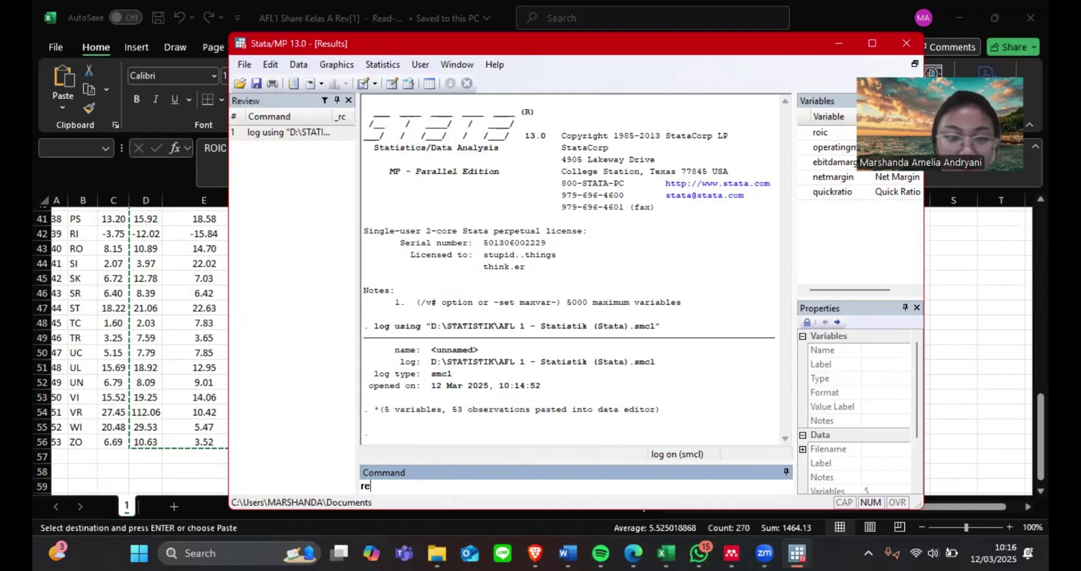
- Run the regression of ROIC on operating margin and quick ratio with "reg roic operatingmargin quickratio"
{"action": "type", "text": "reg"}
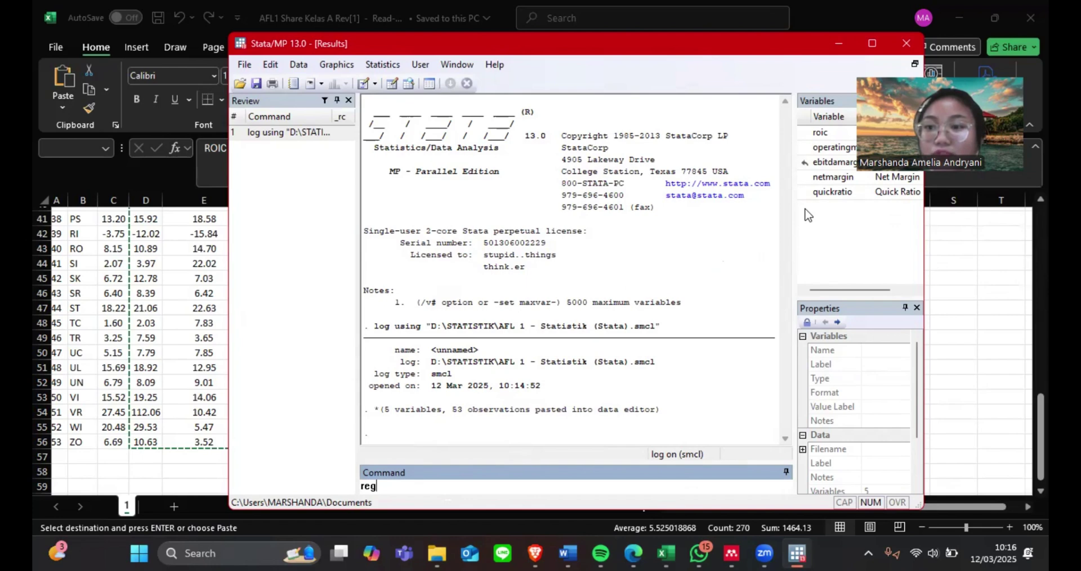
{"action": "left_click", "coordinate": [822, 133]}
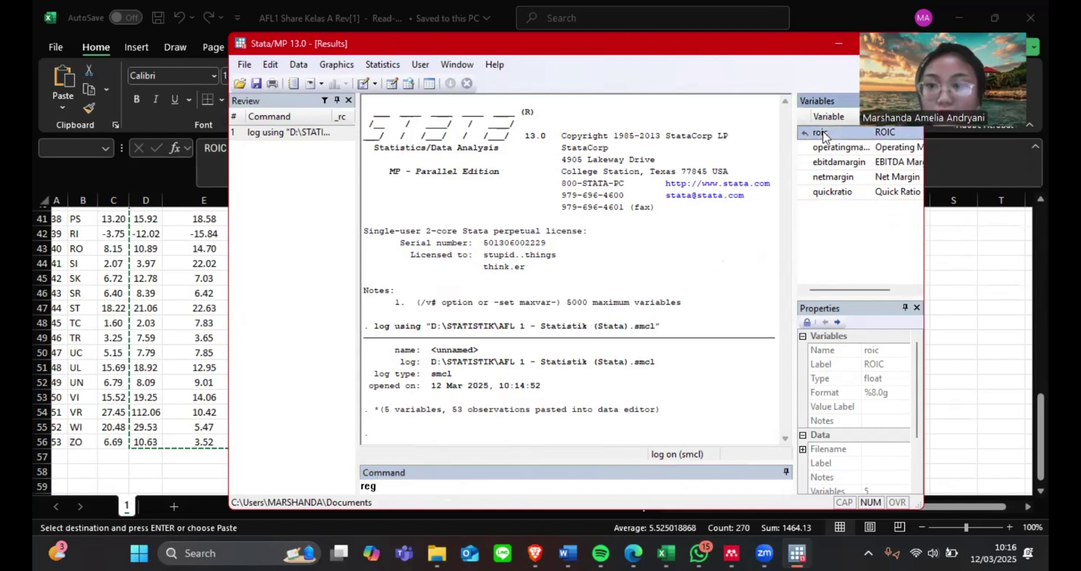
{"action": "double_click", "coordinate": [822, 133]}
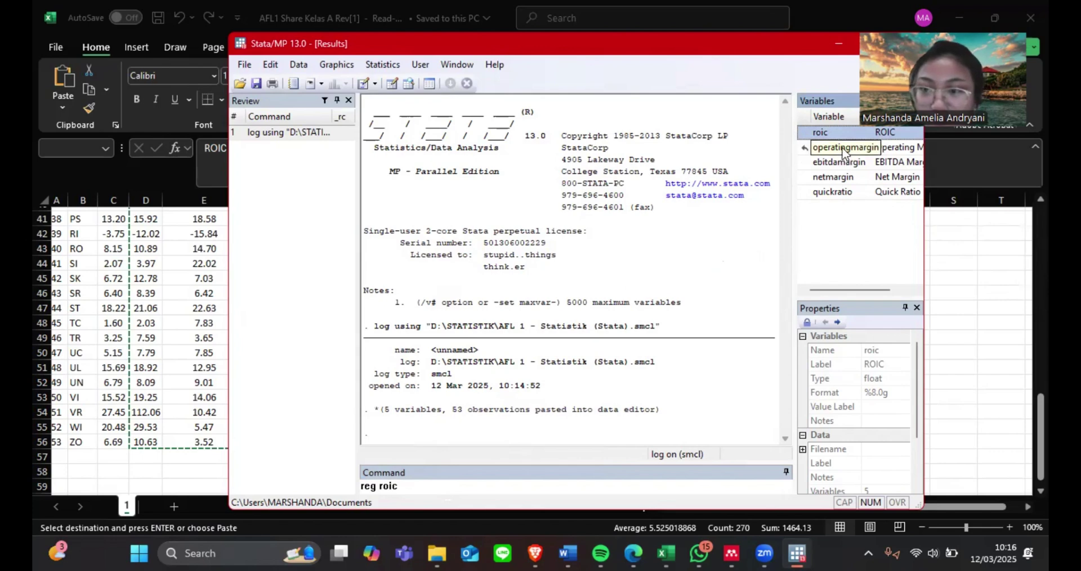
{"action": "double_click", "coordinate": [843, 148]}
{"action": "double_click", "coordinate": [837, 192]}
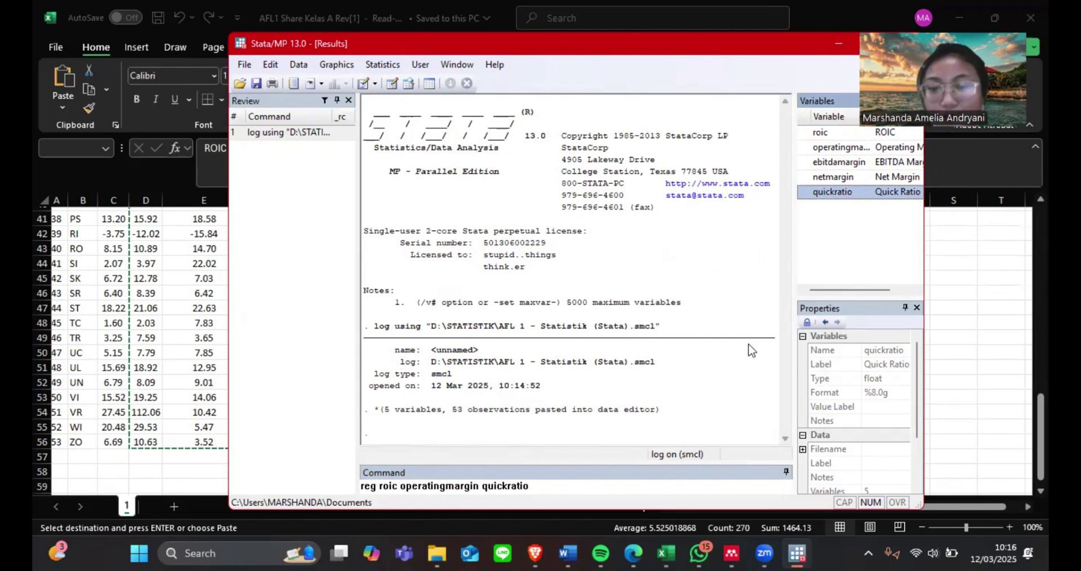
{"action": "key", "text": "Return"}
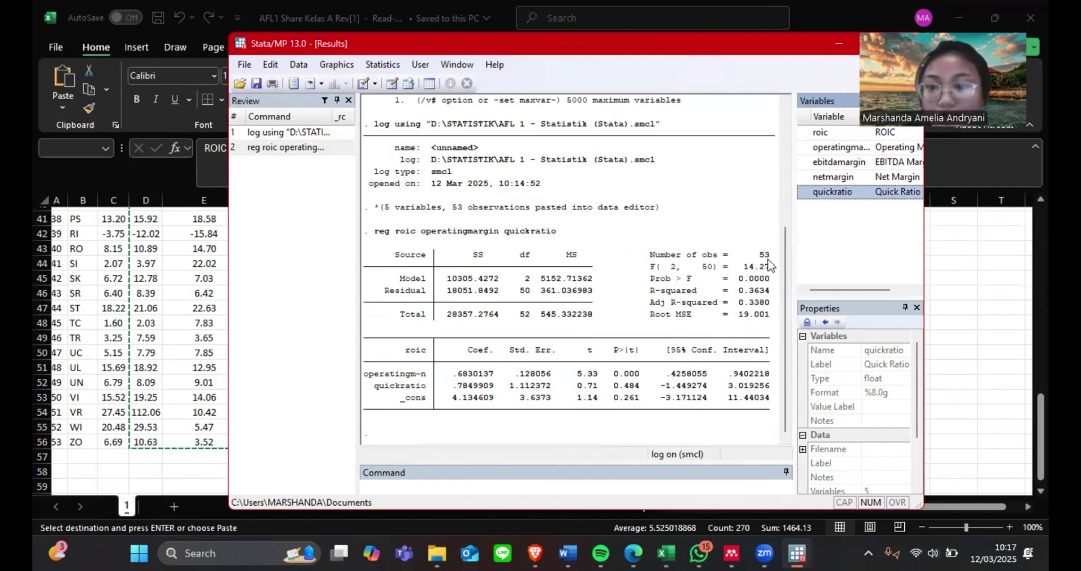
- Check the regression's number of observations against the last row of the dataset in the Data Editor
{"action": "left_click_drag", "start_coordinate": [756, 255], "coordinate": [766, 255]}
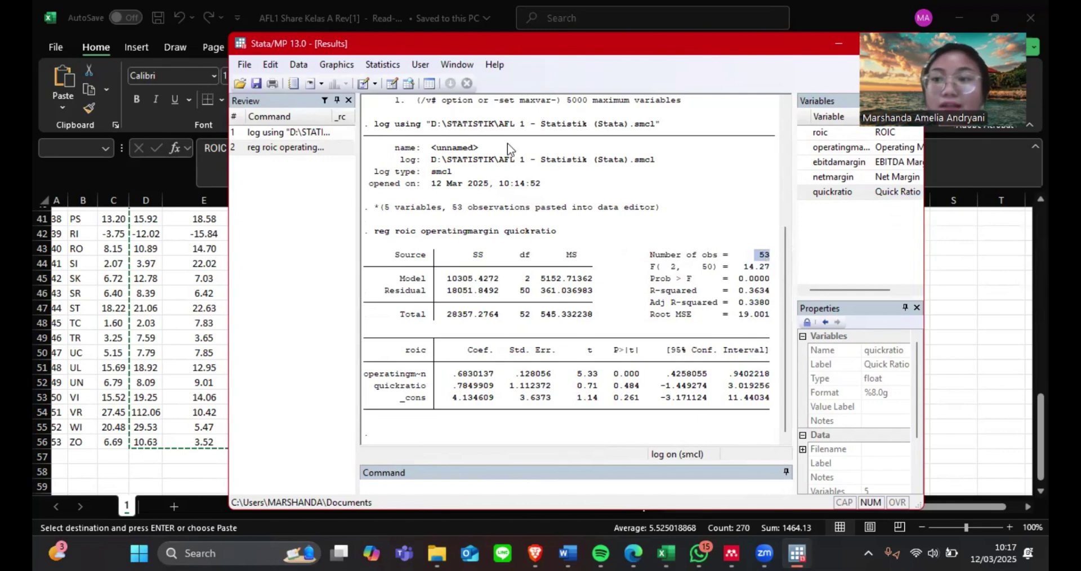
{"action": "left_click", "coordinate": [392, 83]}
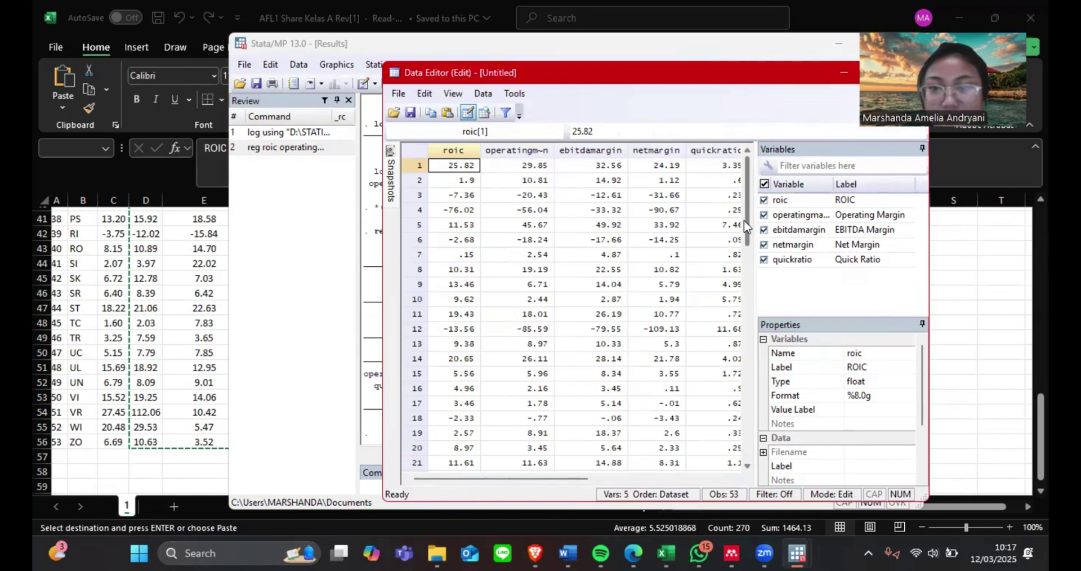
{"action": "left_click_drag", "start_coordinate": [744, 221], "coordinate": [751, 401]}
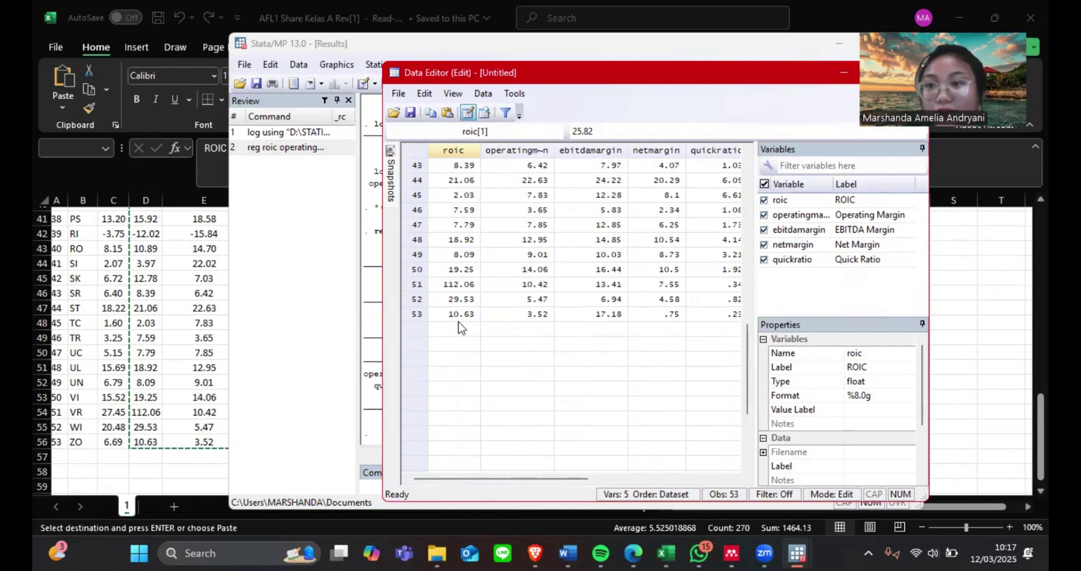
{"action": "left_click", "coordinate": [911, 72]}
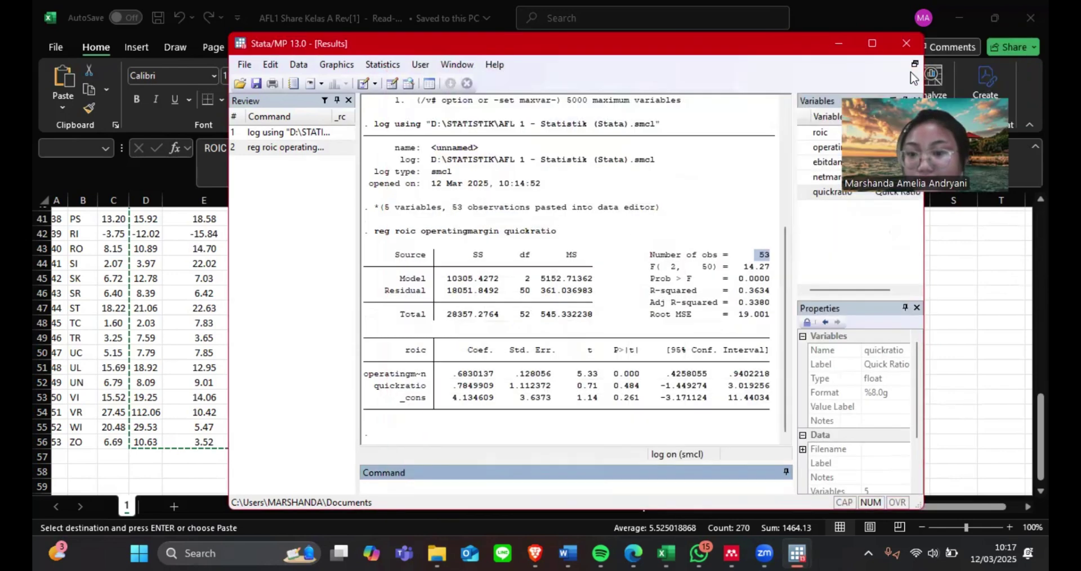
- Examine the F statistic, Prob > F, R-squared, Adj R-squared and Root MSE in the regression output
{"action": "left_click_drag", "start_coordinate": [647, 268], "coordinate": [774, 275]}
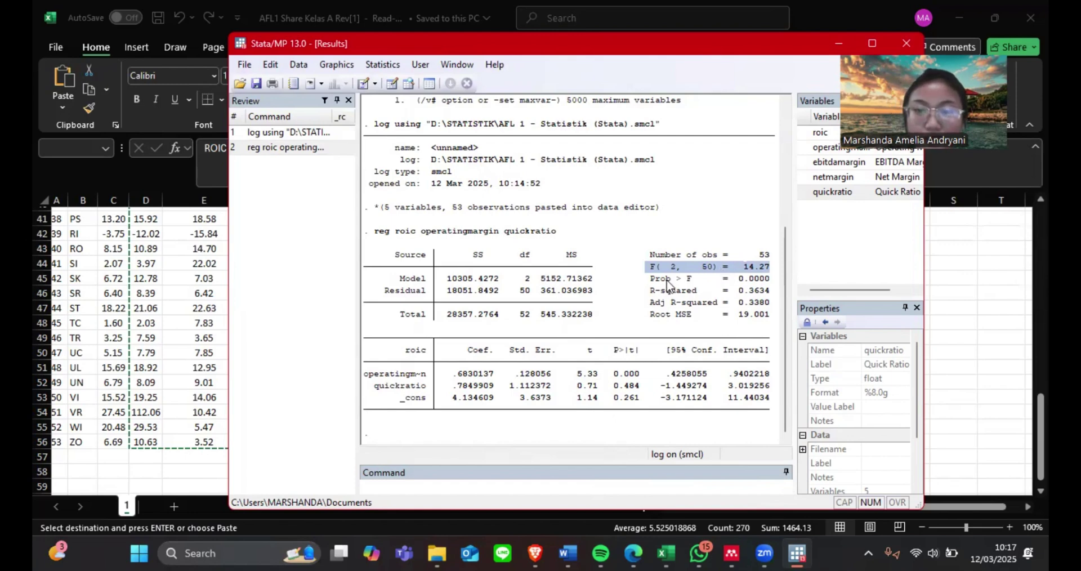
{"action": "left_click_drag", "start_coordinate": [647, 281], "coordinate": [770, 286]}
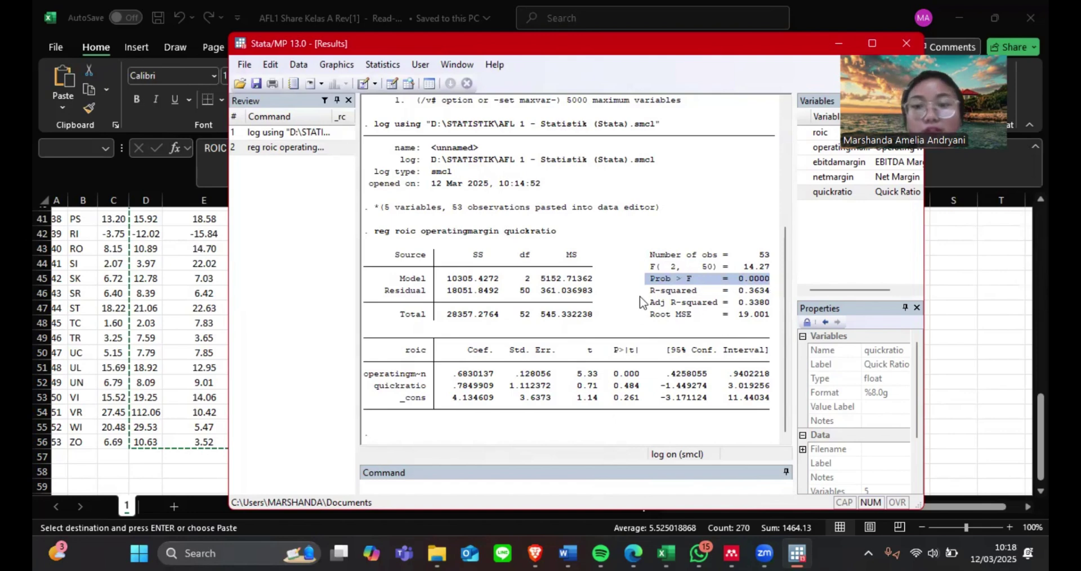
{"action": "left_click_drag", "start_coordinate": [648, 291], "coordinate": [772, 296]}
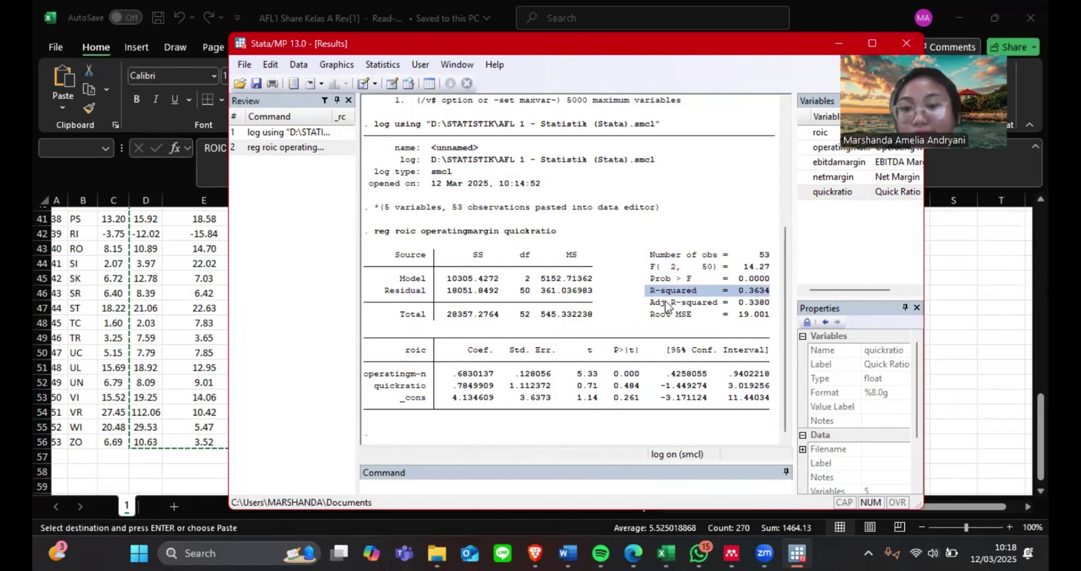
{"action": "left_click_drag", "start_coordinate": [646, 304], "coordinate": [772, 313]}
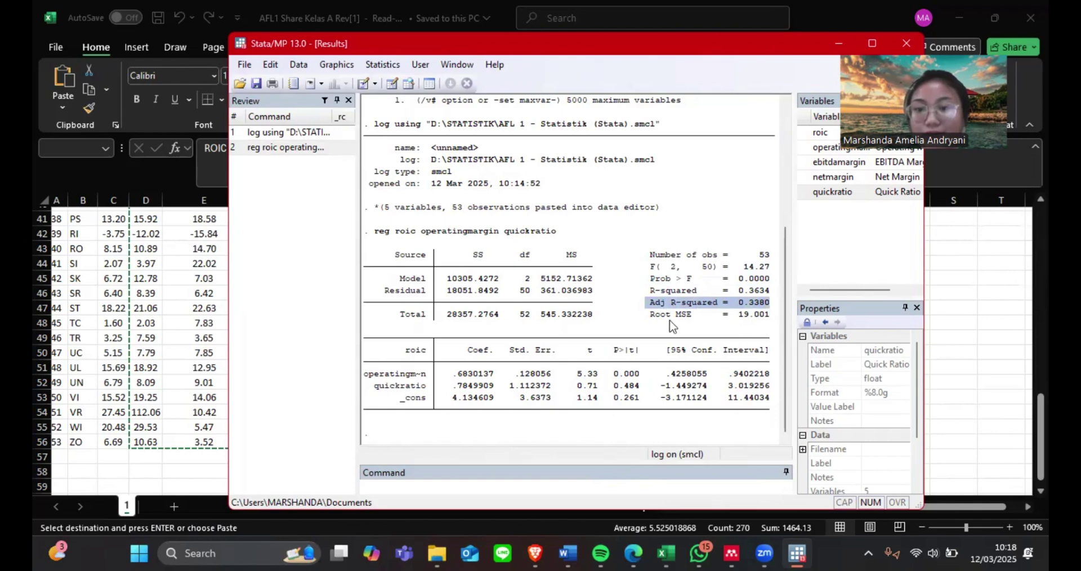
{"action": "left_click_drag", "start_coordinate": [651, 315], "coordinate": [782, 323]}
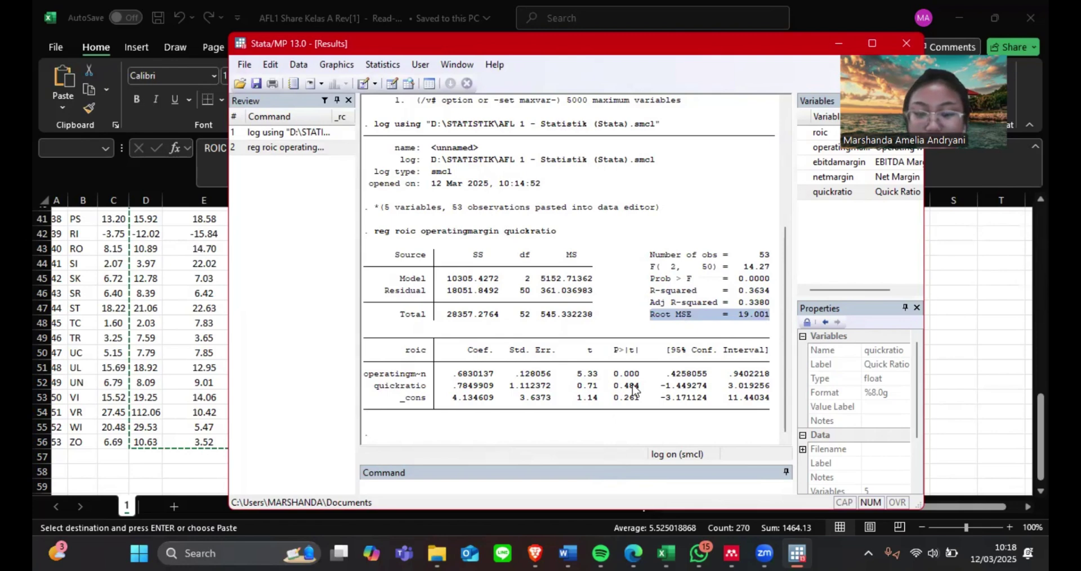
- Generate the regression residuals as a new variable res with the command "predict res, r"
{"action": "left_click", "coordinate": [394, 483]}
{"action": "type", "text": "pred"}
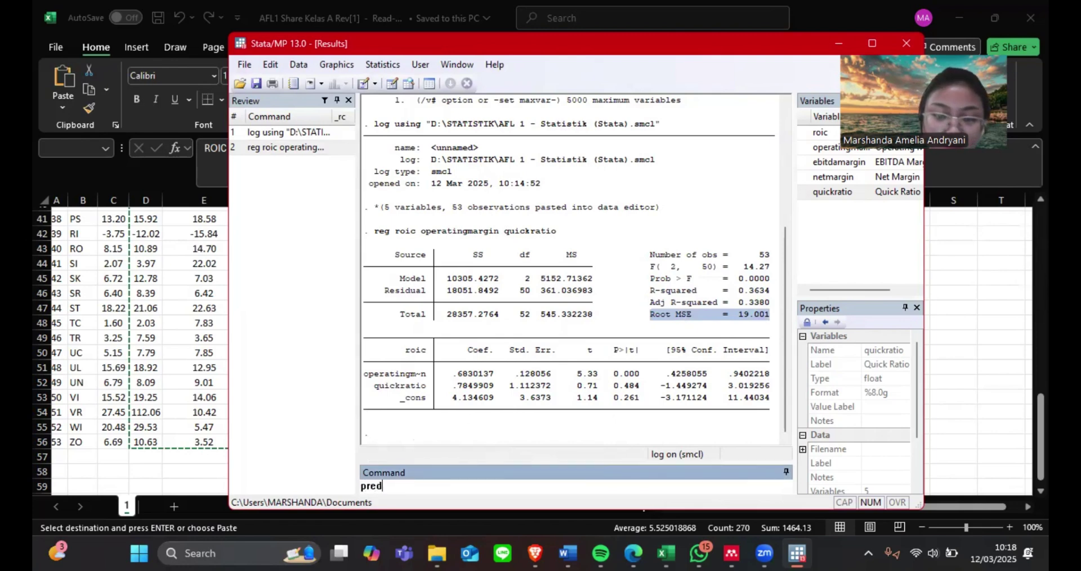
{"action": "type", "text": "ict res,"}
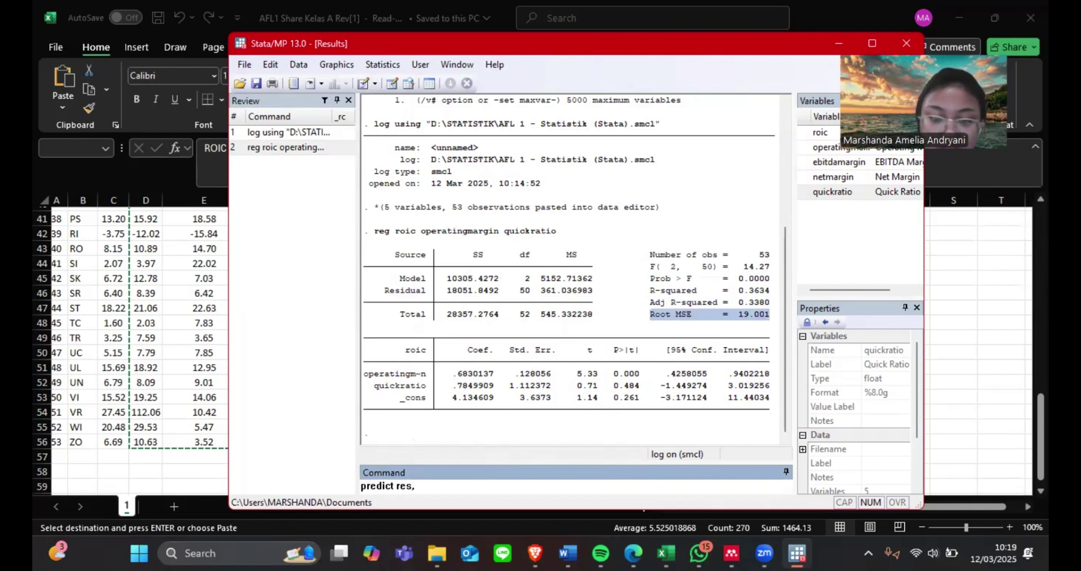
{"action": "type", "text": " r"}
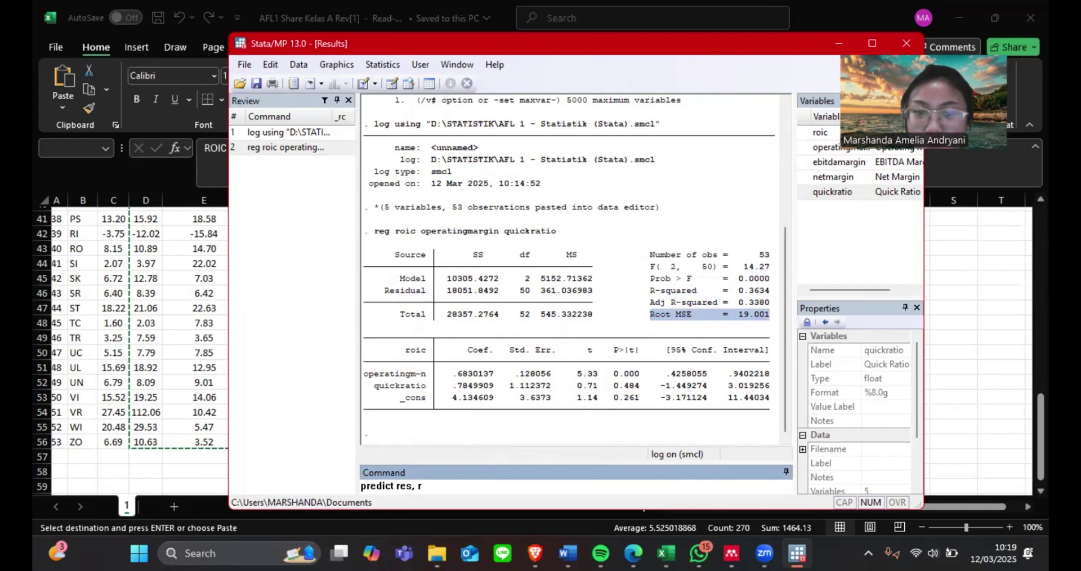
{"action": "key", "text": "Return"}
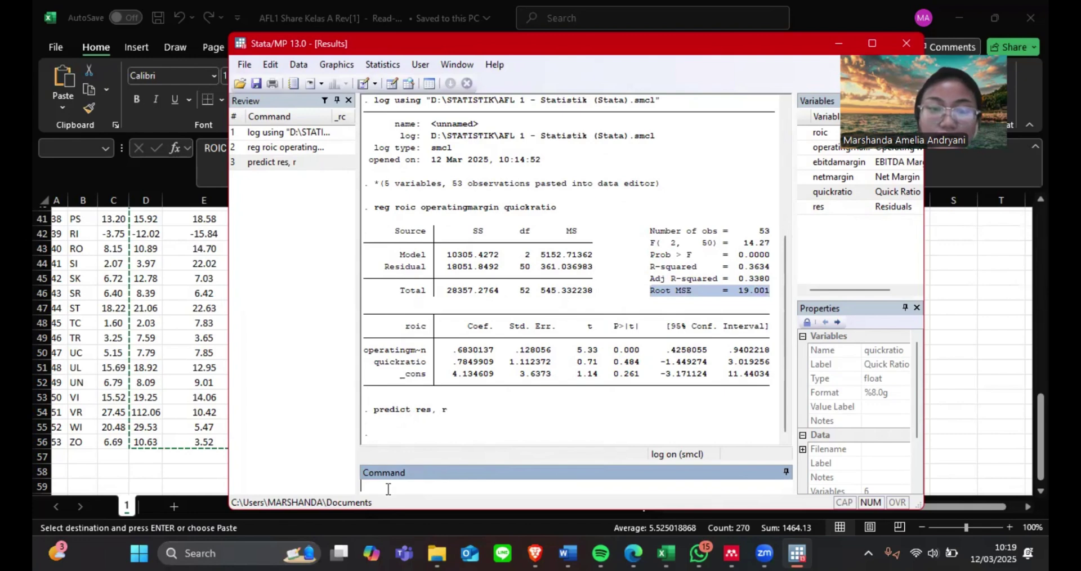
- Run the skewness/kurtosis normality test on the residuals with "sktest res" and check its Prob>chi2 value
{"action": "type", "text": "s"}
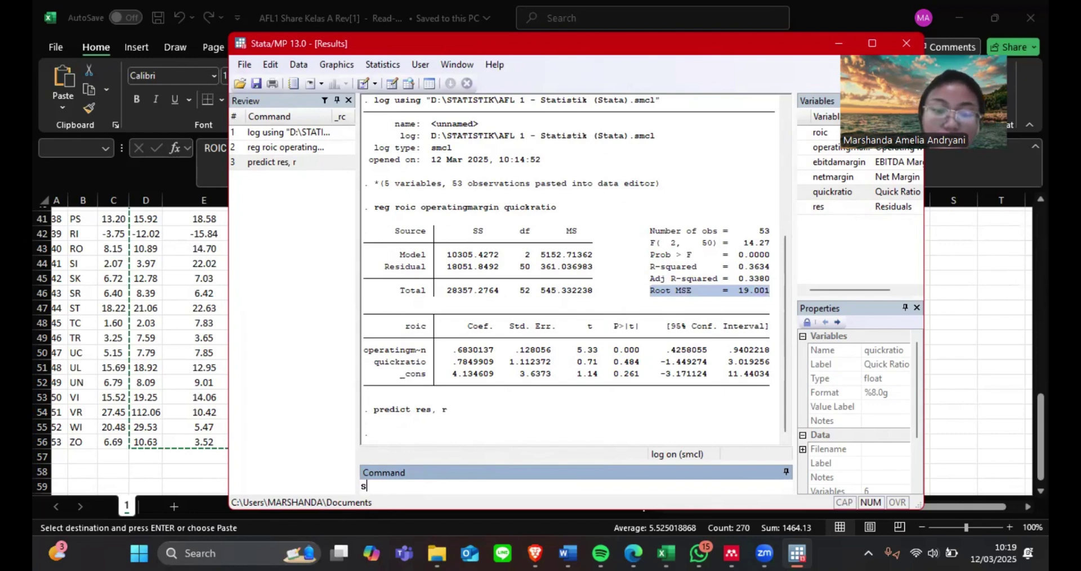
{"action": "type", "text": "k"}
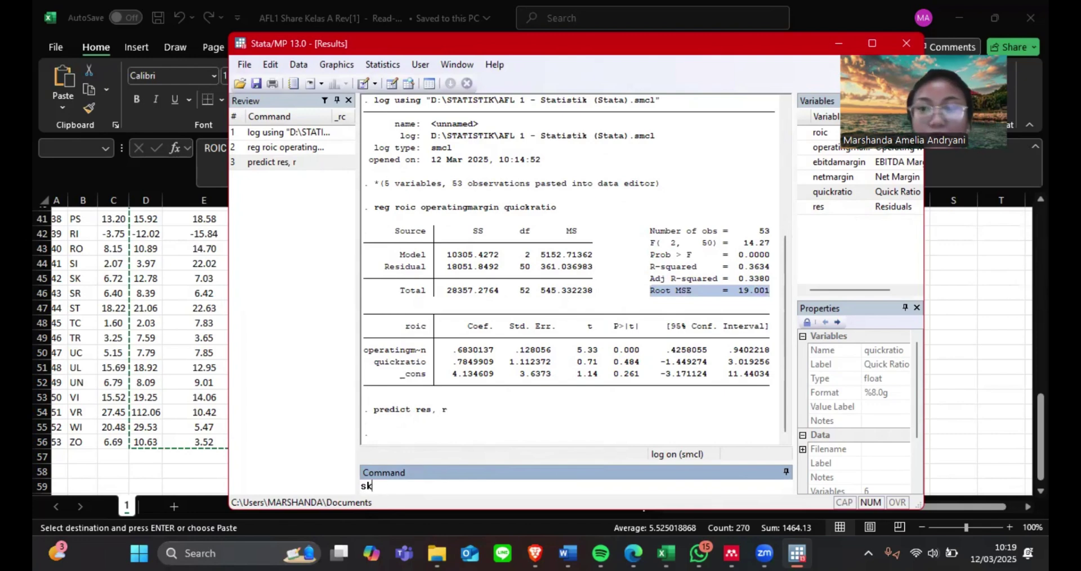
{"action": "type", "text": "test"}
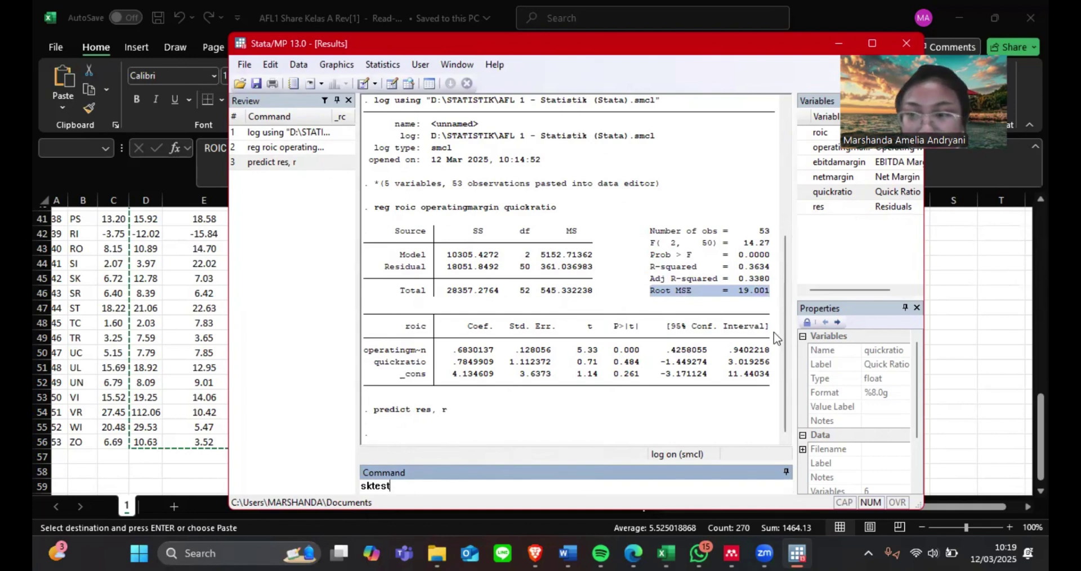
{"action": "left_click", "coordinate": [822, 207]}
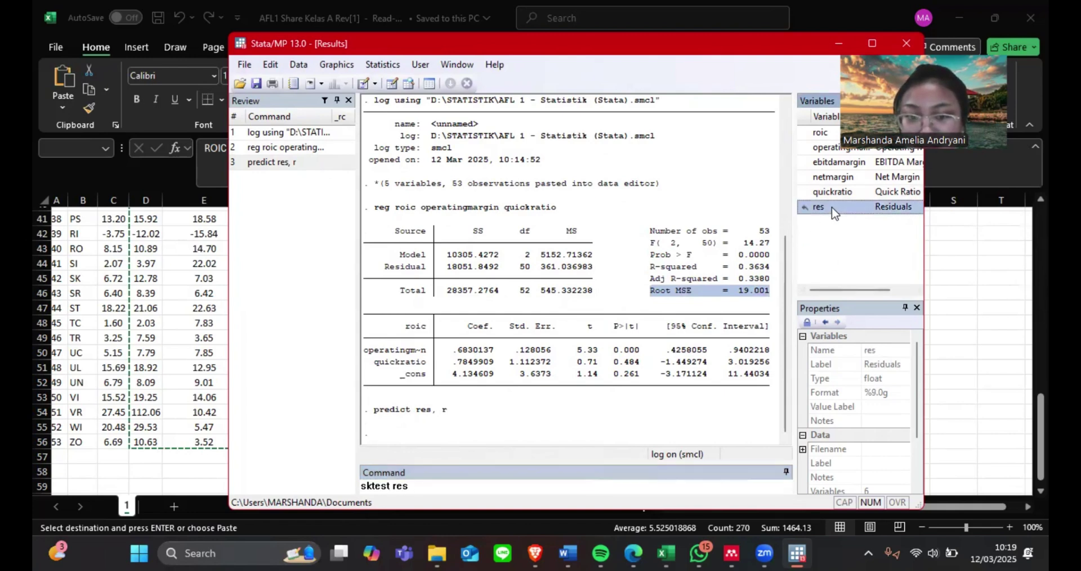
{"action": "key", "text": "Return"}
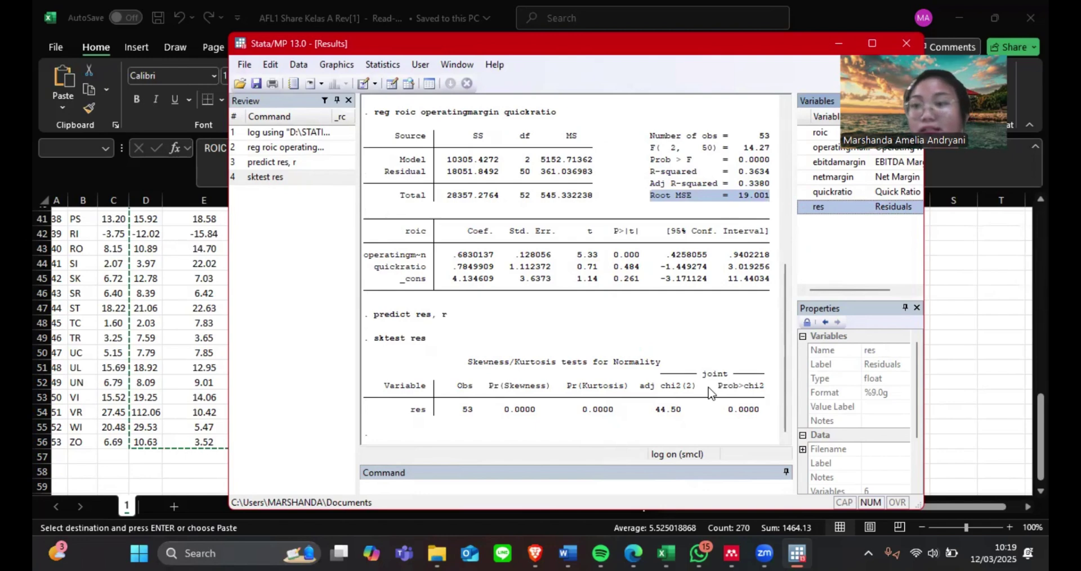
{"action": "left_click_drag", "start_coordinate": [719, 391], "coordinate": [769, 419]}
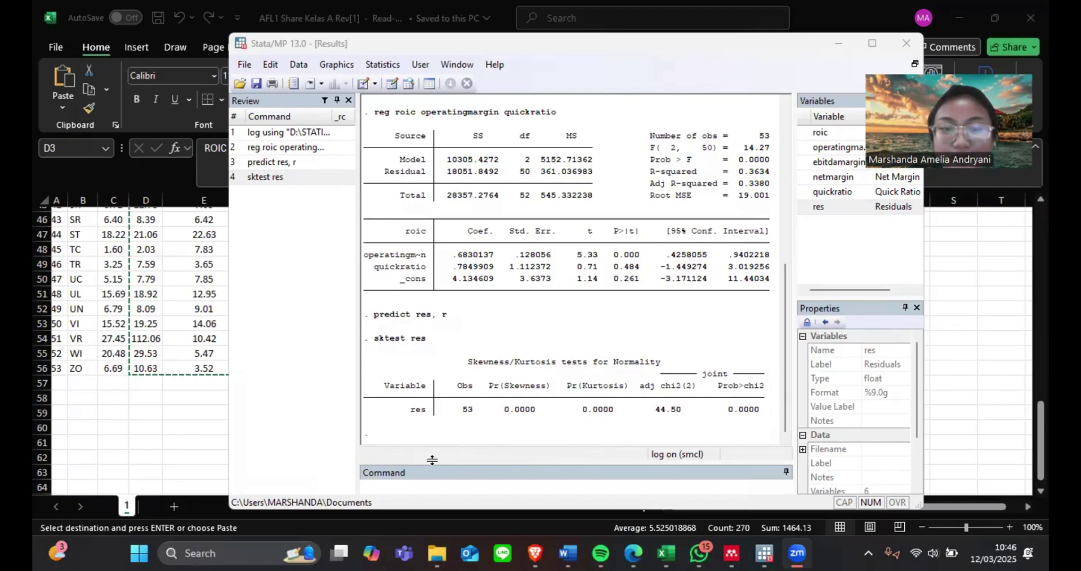
- Sort the dataset by the residuals with the command "sort res"
{"action": "left_click", "coordinate": [402, 493]}
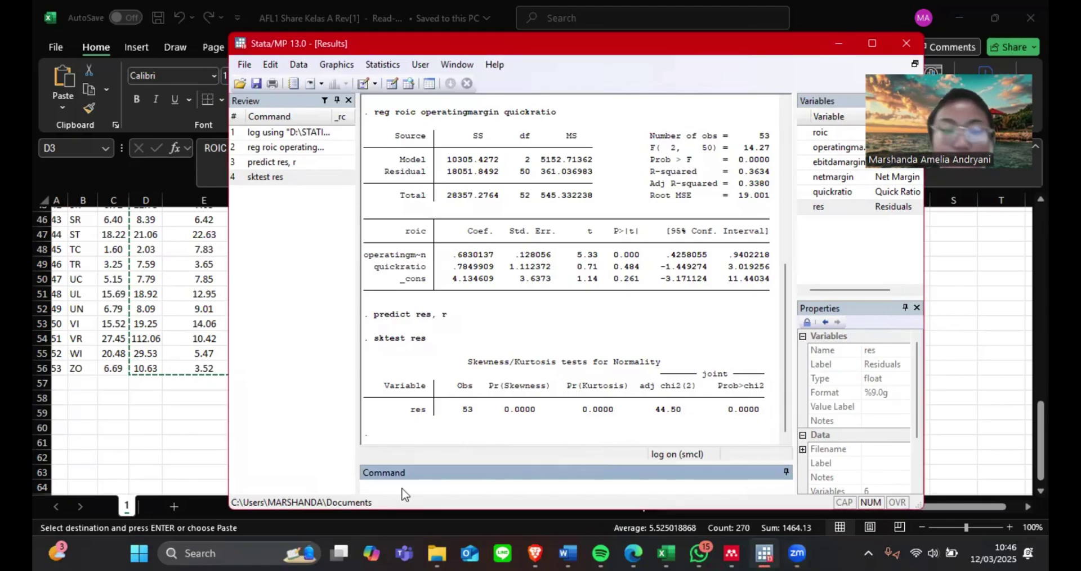
{"action": "type", "text": "sk"}
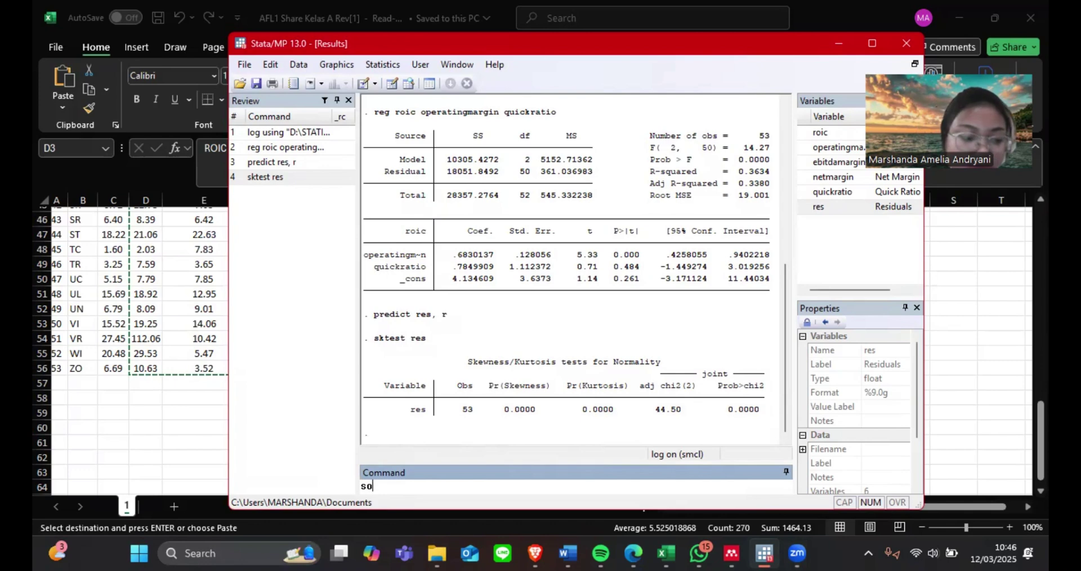
{"action": "type", "text": "rt"}
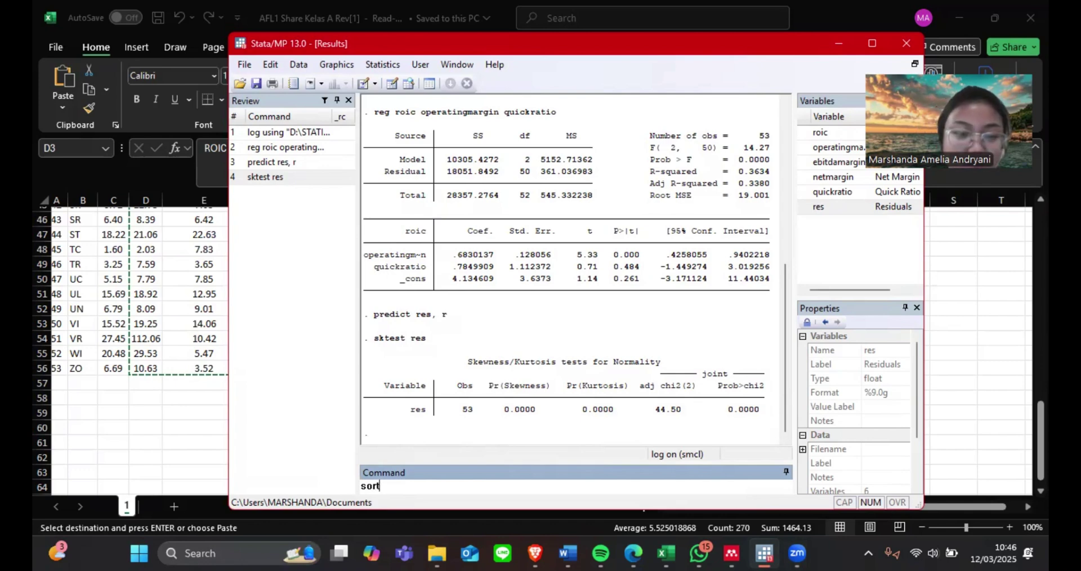
{"action": "left_click", "coordinate": [858, 211]}
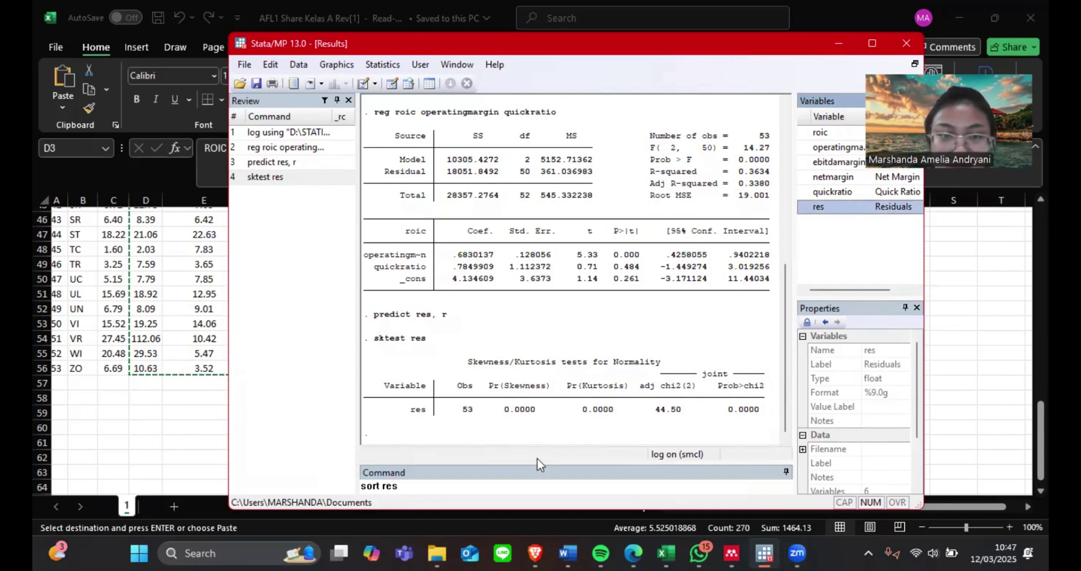
{"action": "key", "text": "Return"}
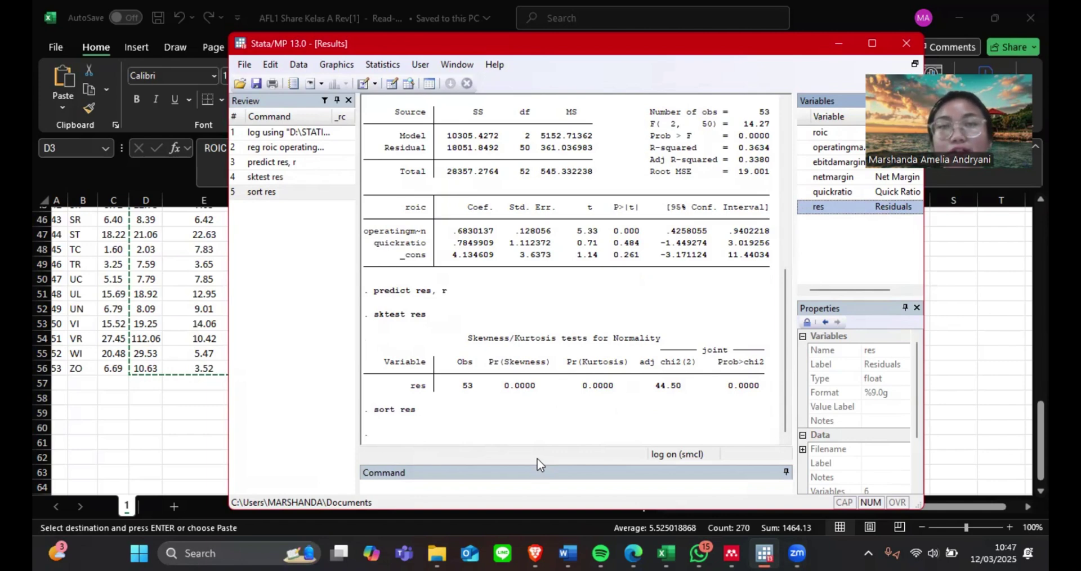
- Plot the residuals as a box plot with "graph box res" to inspect the outliers, and close the graph
{"action": "left_click", "coordinate": [537, 484]}
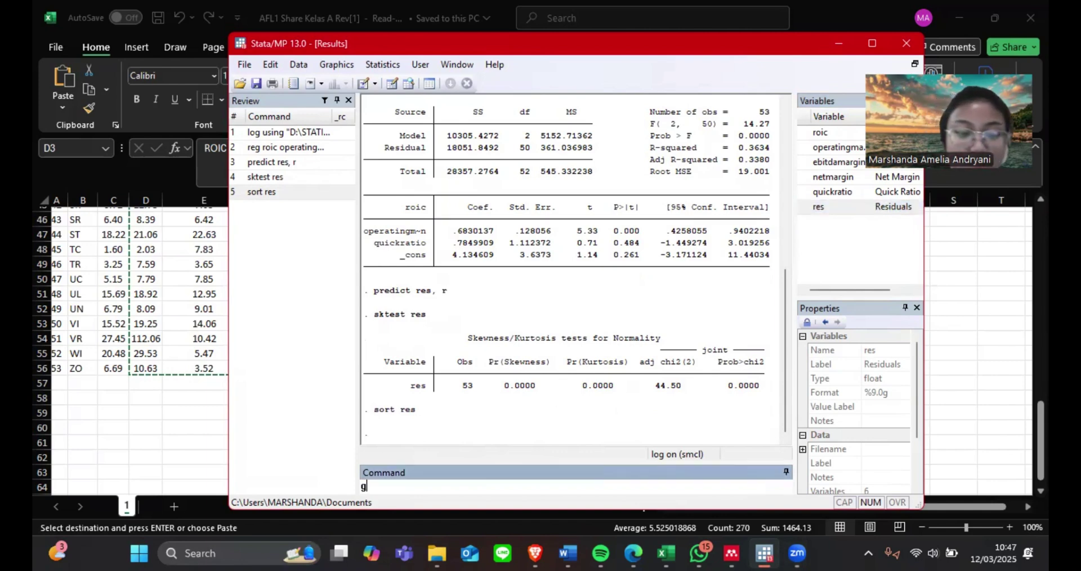
{"action": "type", "text": "graph box"}
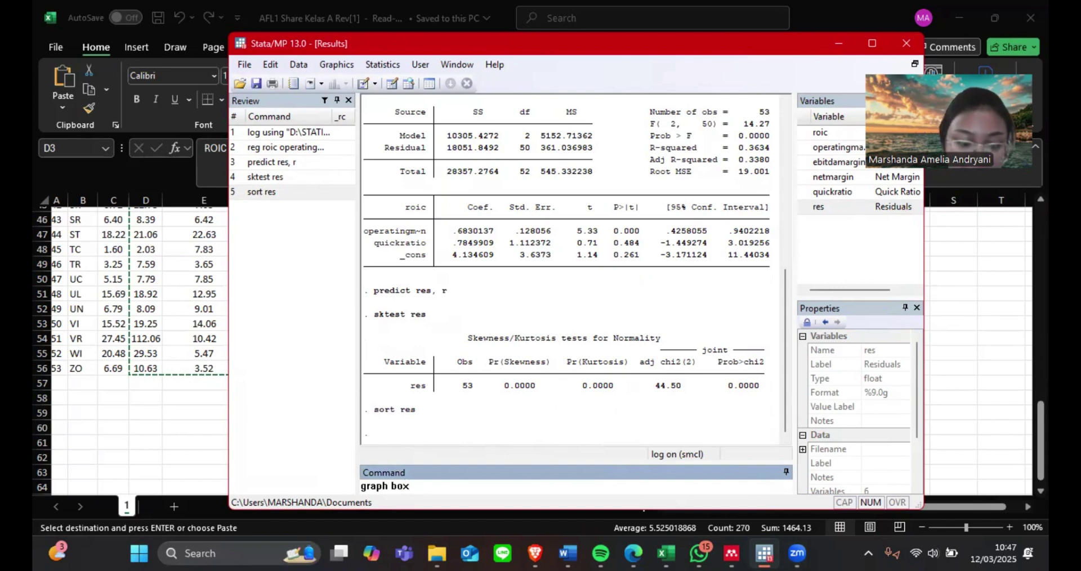
{"action": "left_click", "coordinate": [836, 207]}
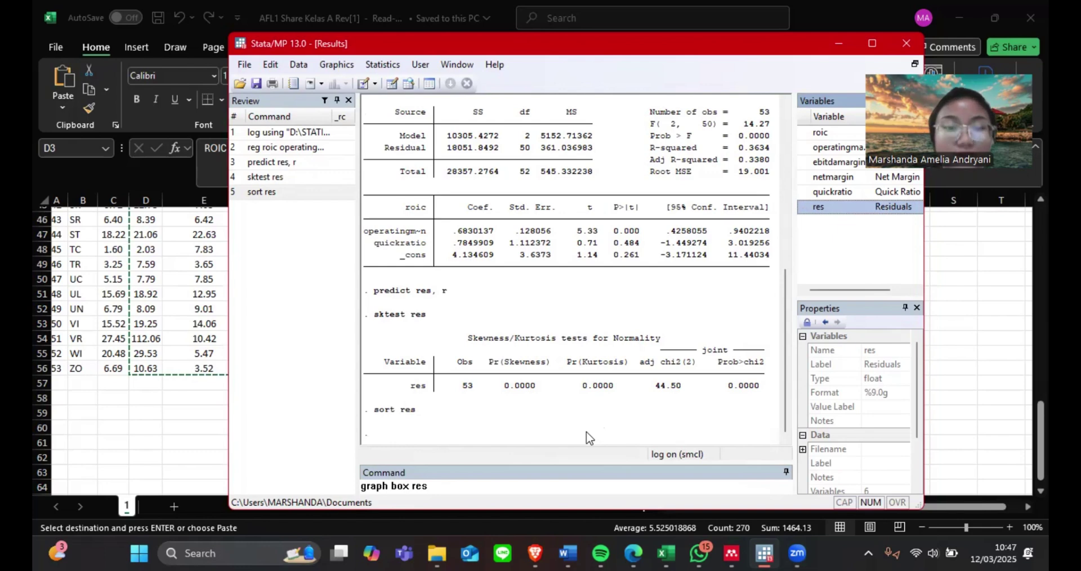
{"action": "key", "text": "Return"}
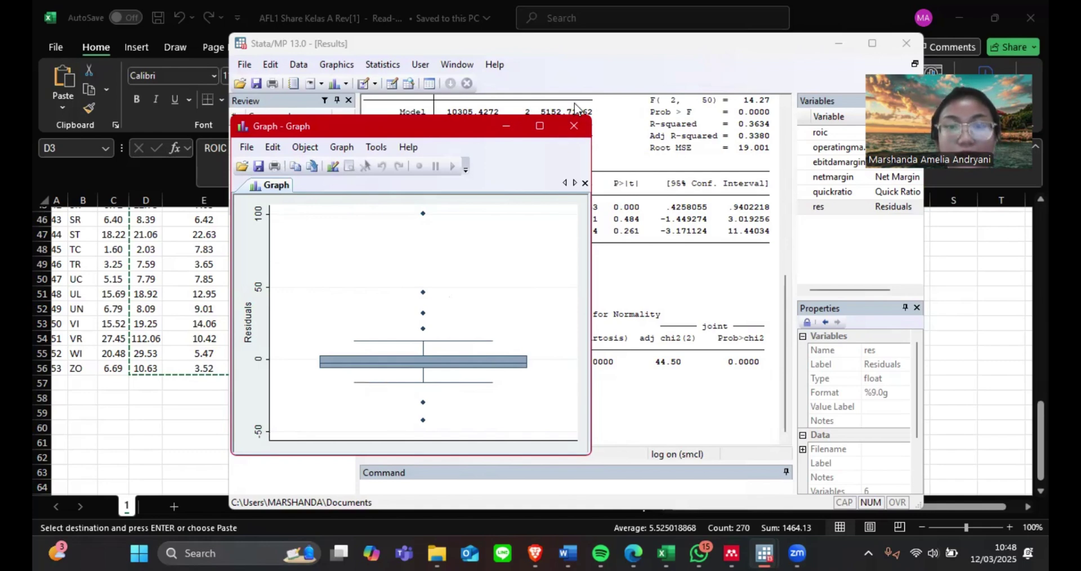
{"action": "left_click", "coordinate": [574, 127]}
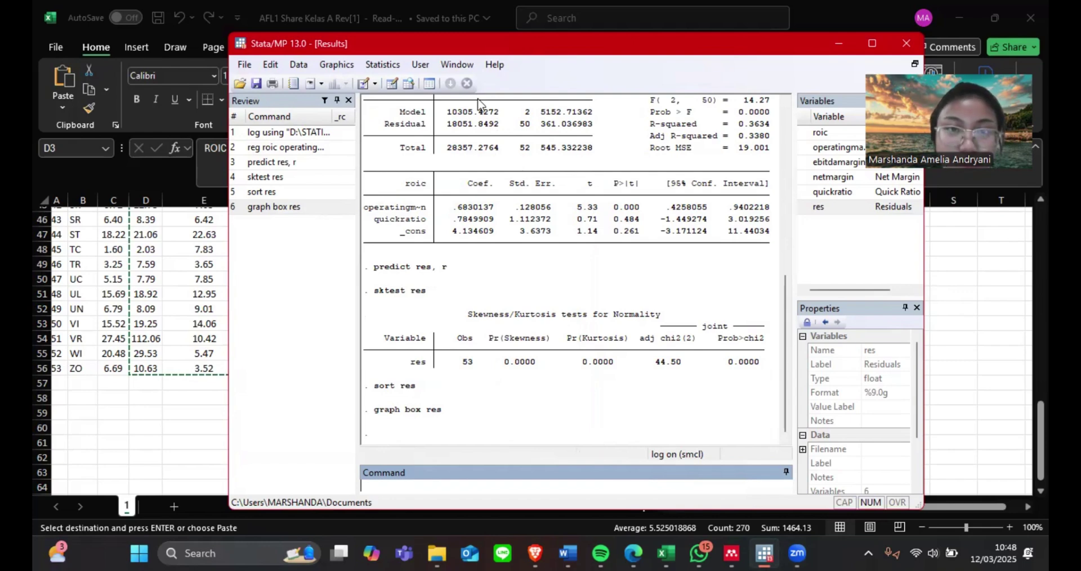
- Drop the last observation, row 53, from the dataset in the Data Editor and check the logged drop command
{"action": "left_click", "coordinate": [392, 83]}
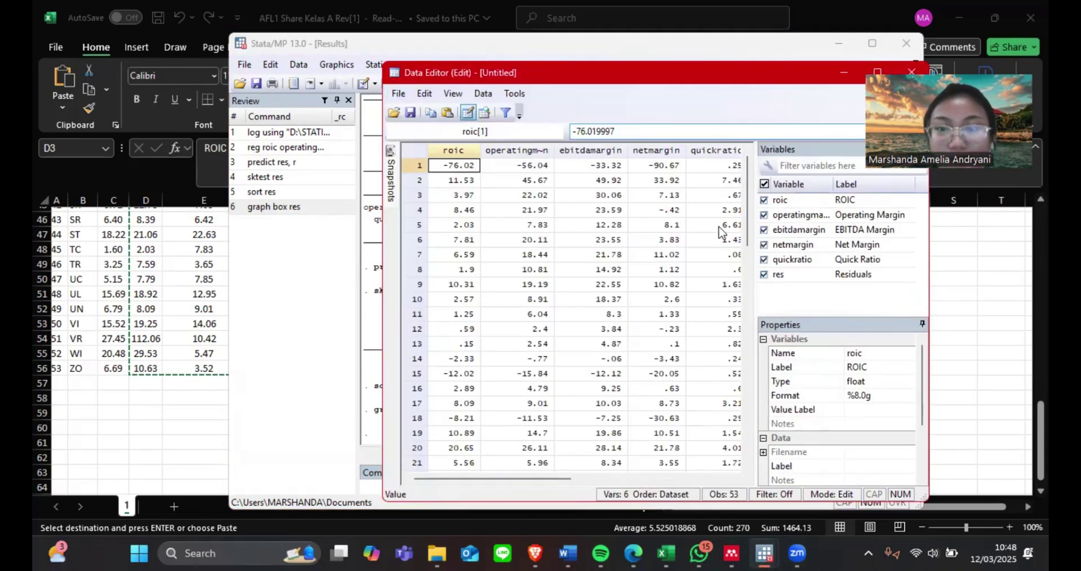
{"action": "left_click_drag", "start_coordinate": [748, 225], "coordinate": [755, 399]}
{"action": "left_click", "coordinate": [418, 270]}
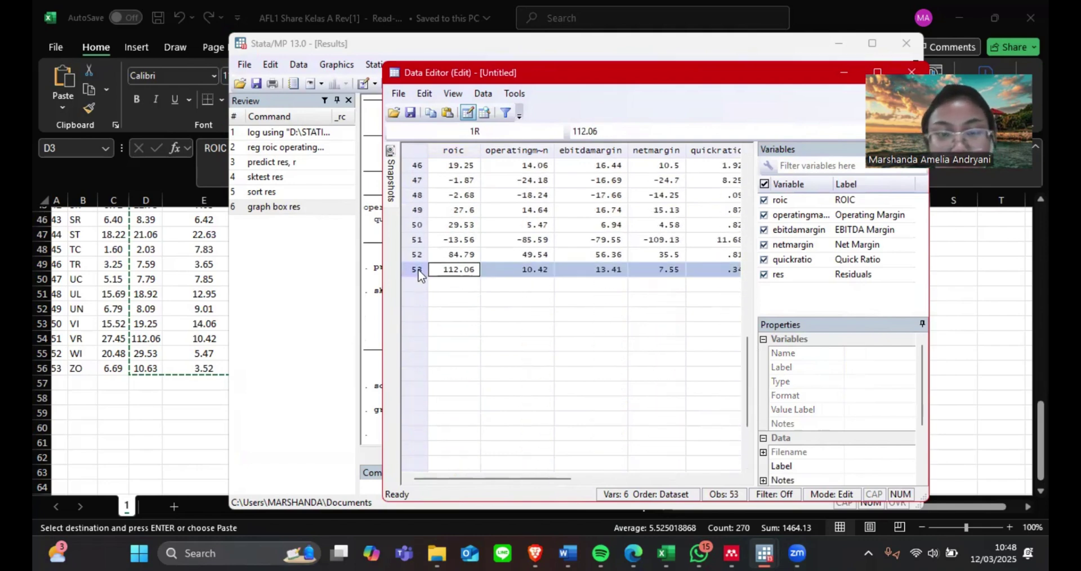
{"action": "key", "text": "Delete"}
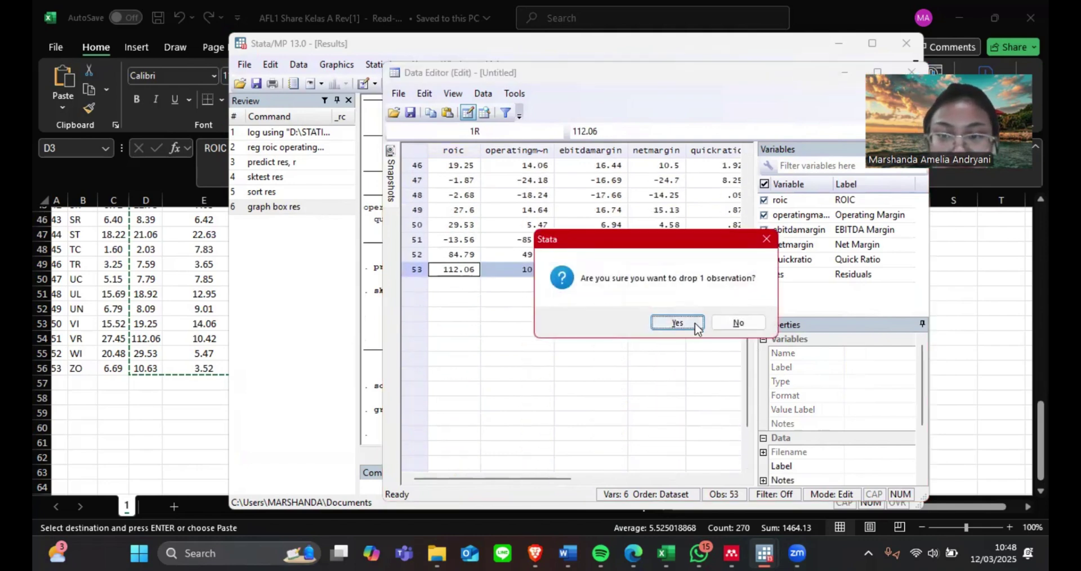
{"action": "left_click", "coordinate": [678, 323]}
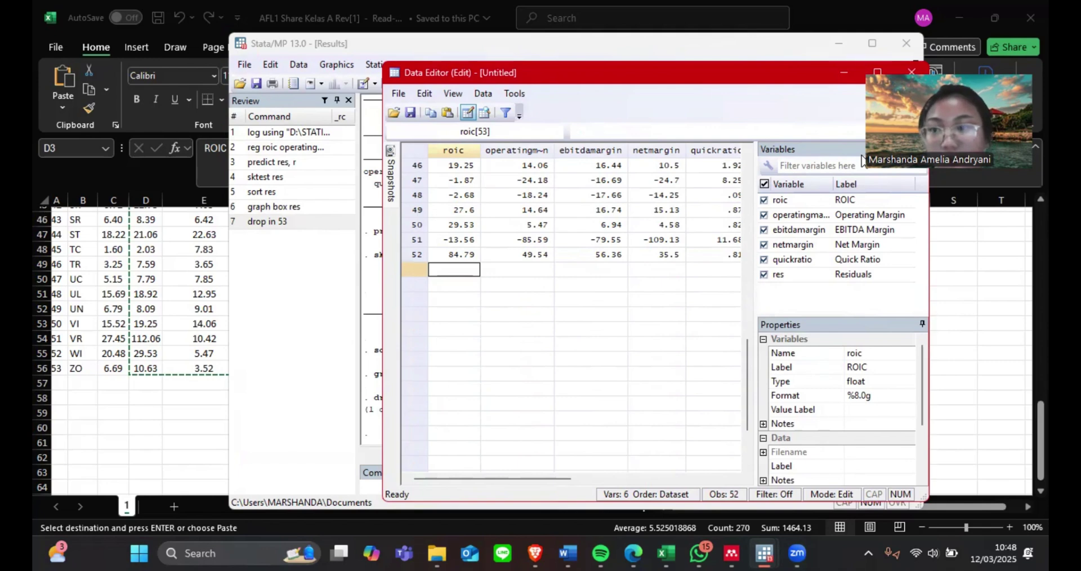
{"action": "left_click", "coordinate": [908, 71]}
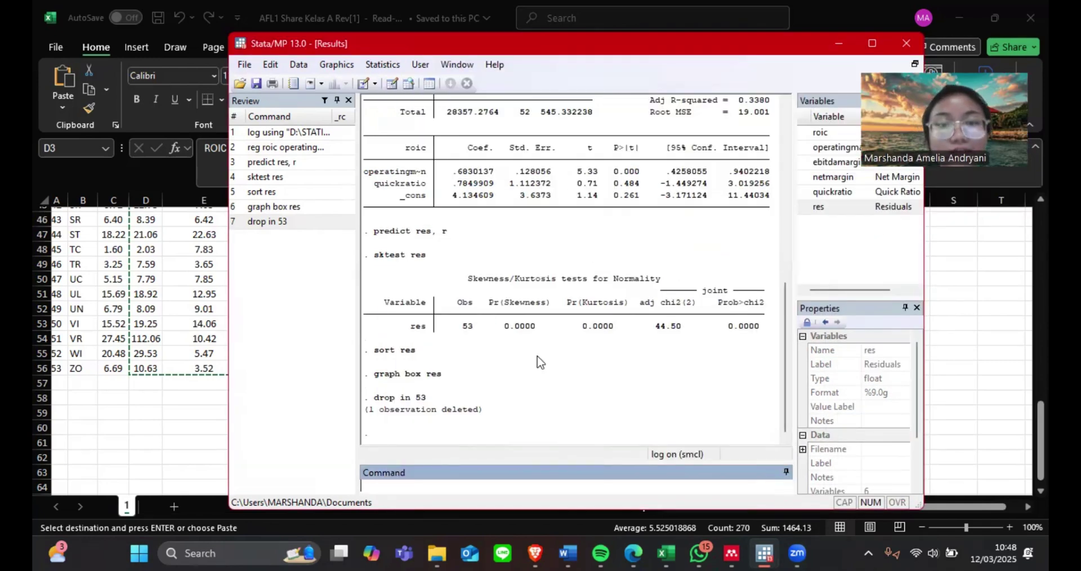
{"action": "left_click_drag", "start_coordinate": [370, 397], "coordinate": [423, 403]}
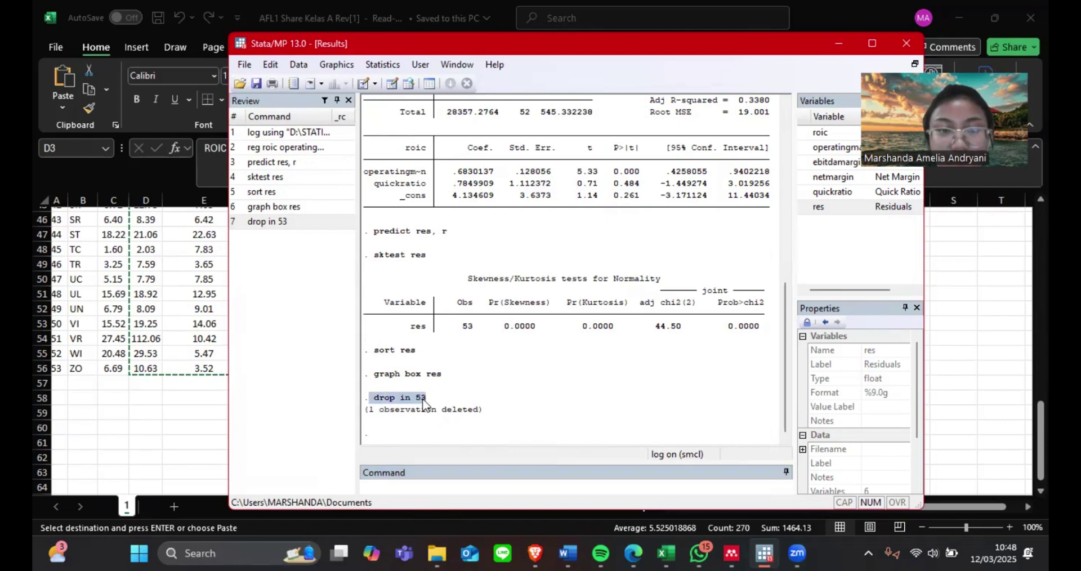
- Remove the residuals variable from the dataset with the command "drop res"
{"action": "left_click", "coordinate": [388, 489]}
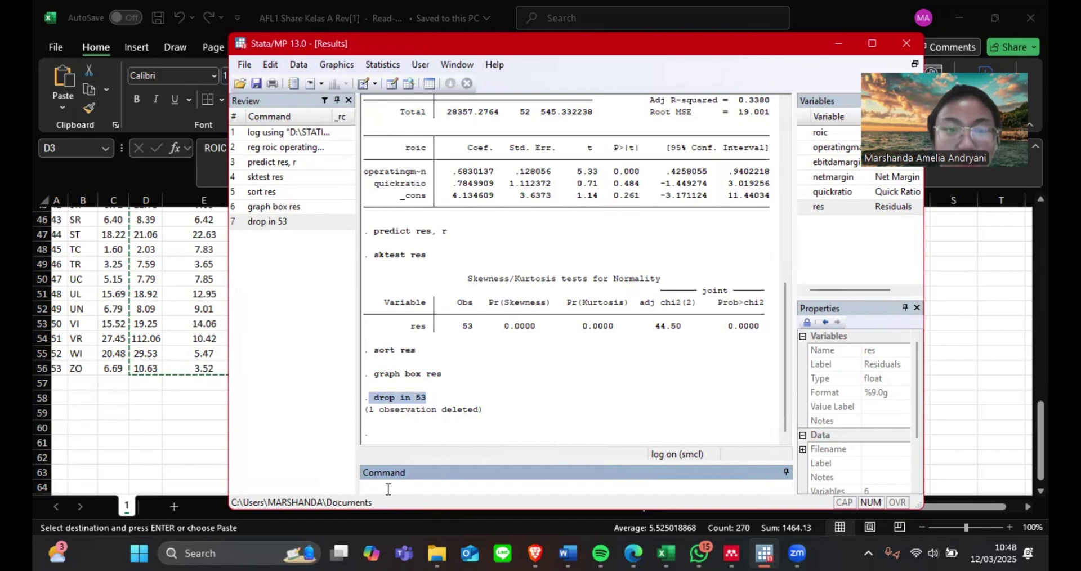
{"action": "type", "text": "dr"}
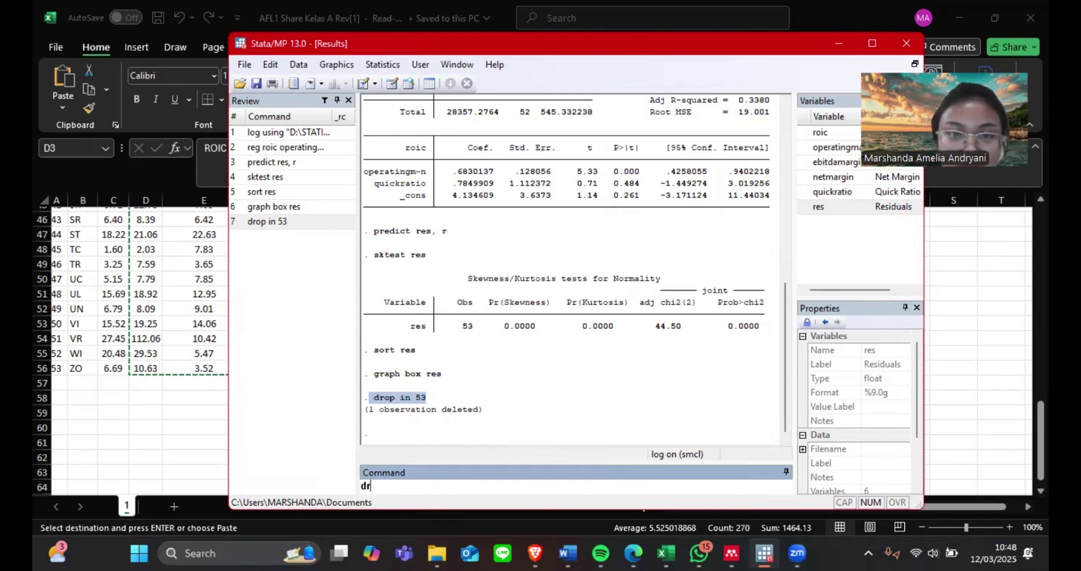
{"action": "type", "text": "op"}
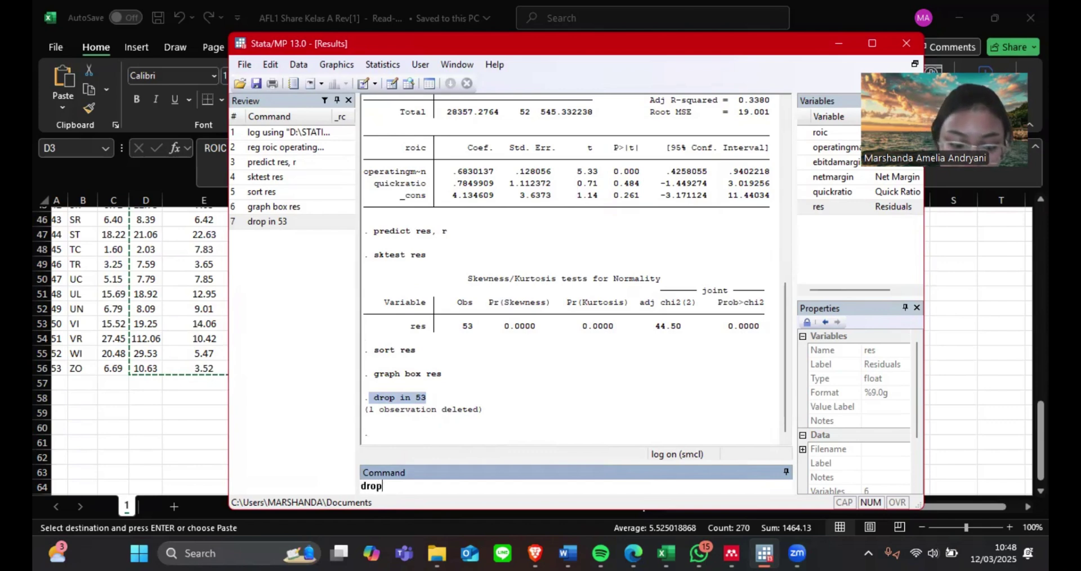
{"action": "left_click", "coordinate": [863, 208]}
{"action": "key", "text": "Return"}
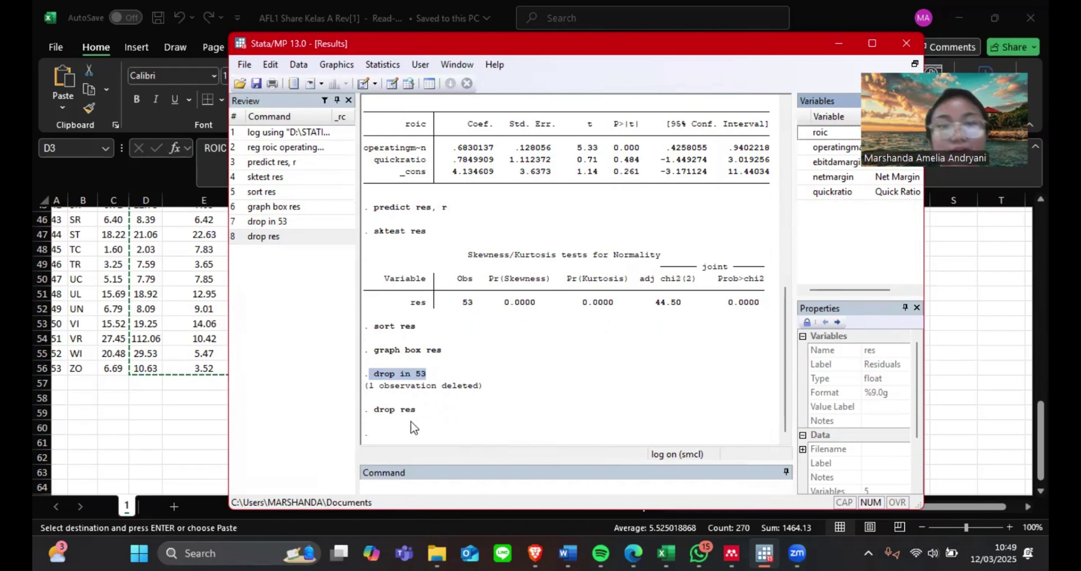
- Regenerate the residuals variable for the reduced dataset with the command "predict res, r"
{"action": "left_click", "coordinate": [410, 487]}
{"action": "type", "text": "pred"}
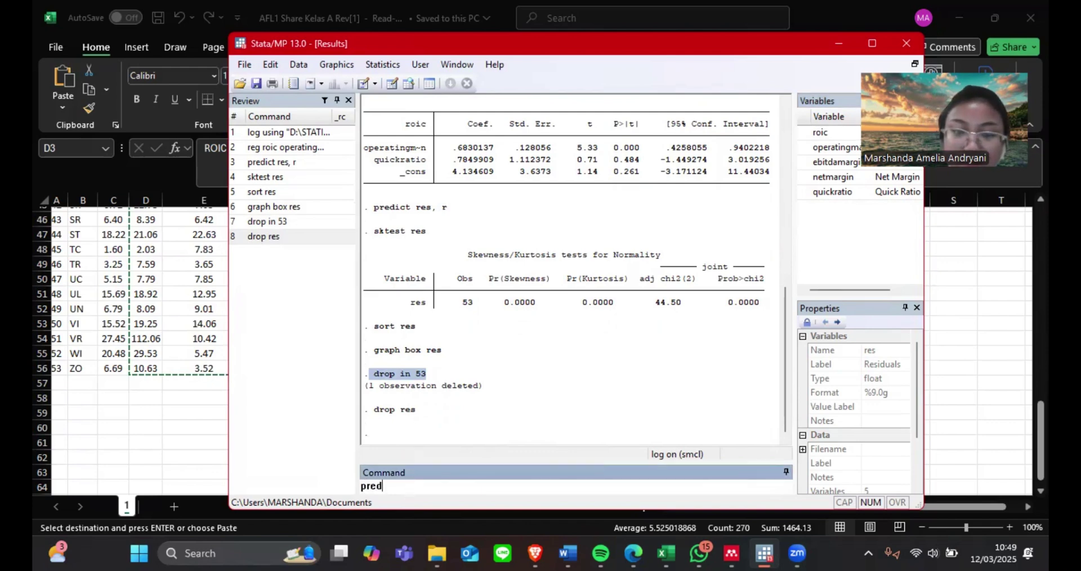
{"action": "type", "text": "ict "}
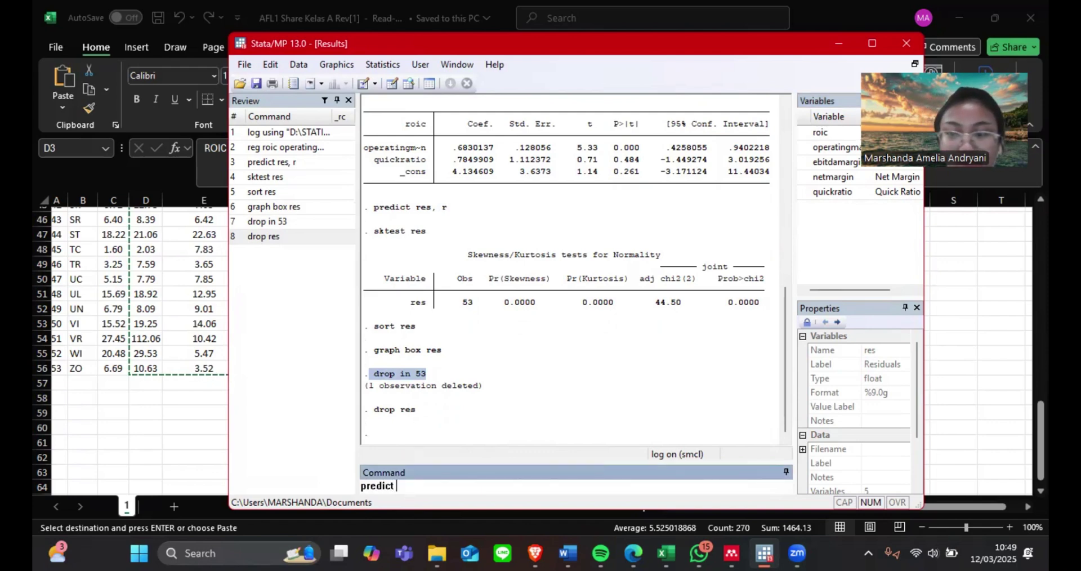
{"action": "type", "text": "res, r"}
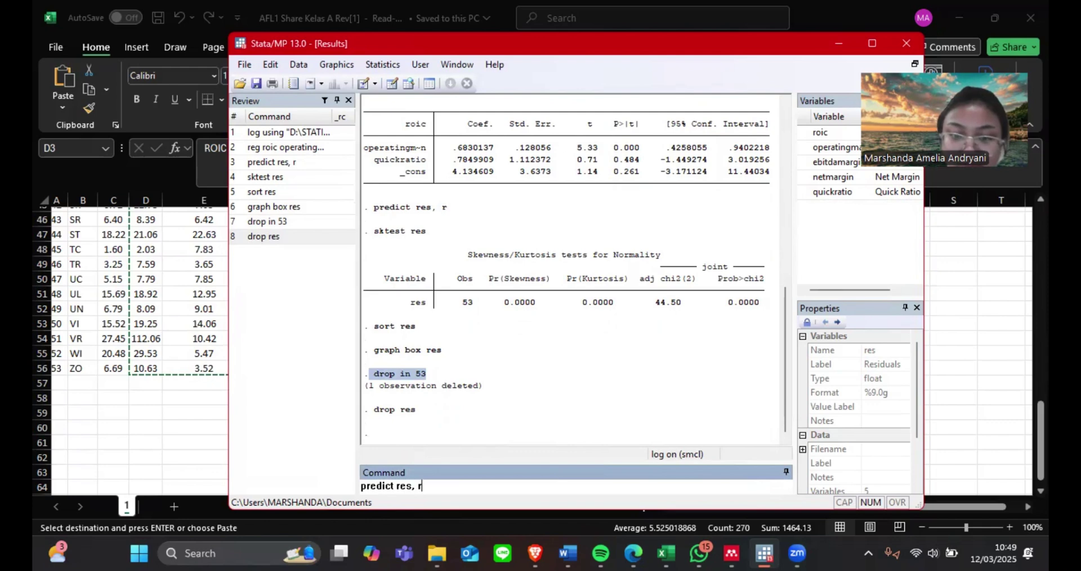
{"action": "key", "text": "Return"}
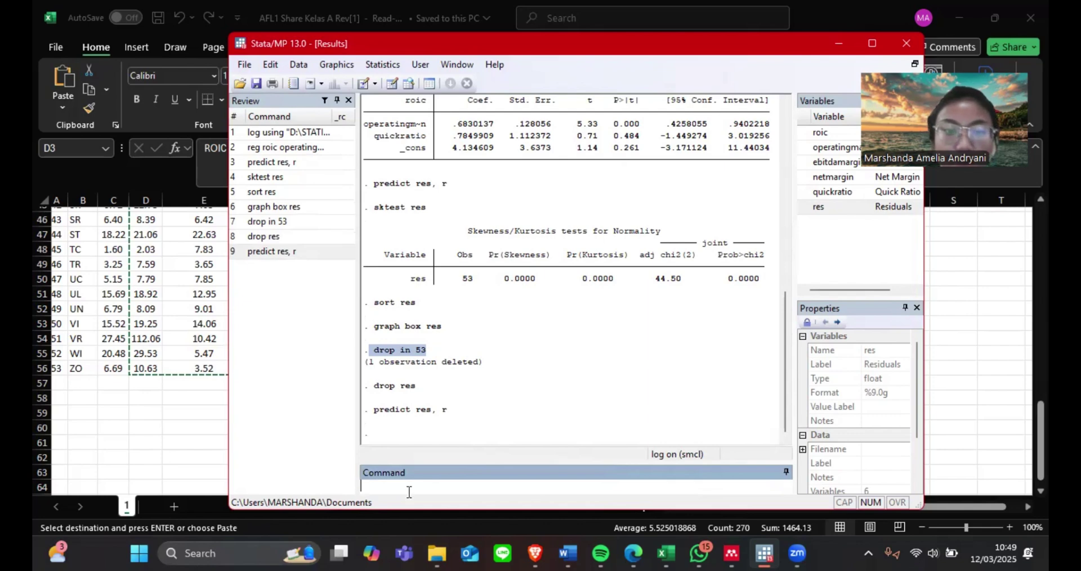
- Rerun the normality test on the regenerated residuals with "sktest res" and check the new Prob>chi2 value
{"action": "type", "text": "skte"}
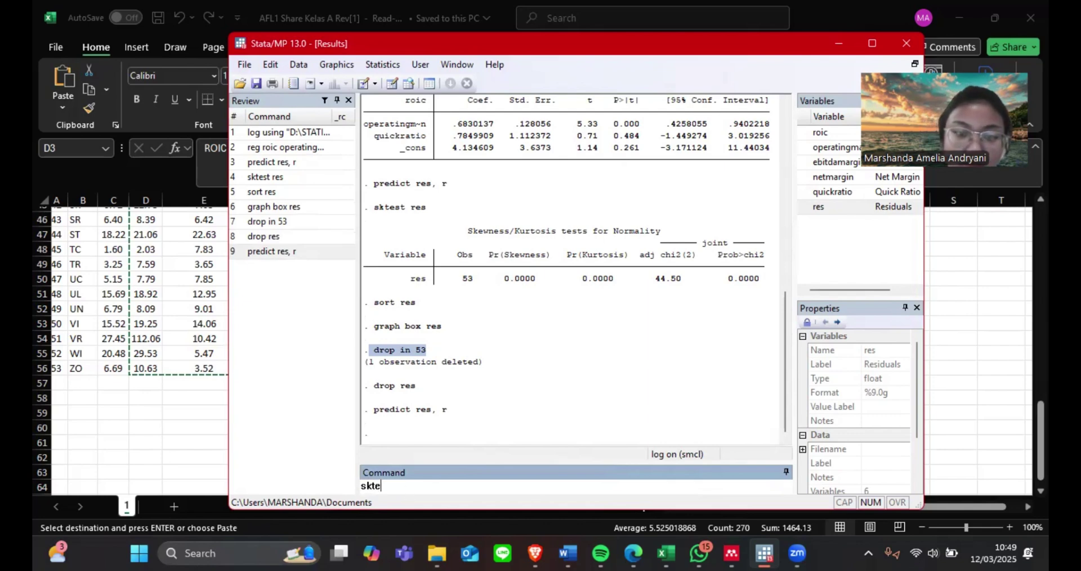
{"action": "type", "text": "st"}
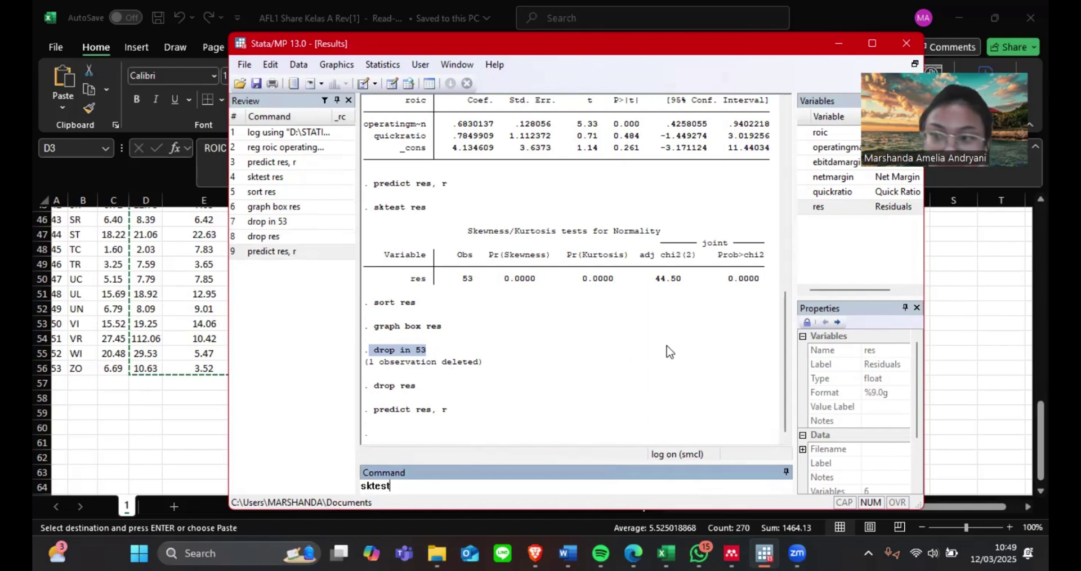
{"action": "double_click", "coordinate": [828, 210]}
{"action": "key", "text": "Return"}
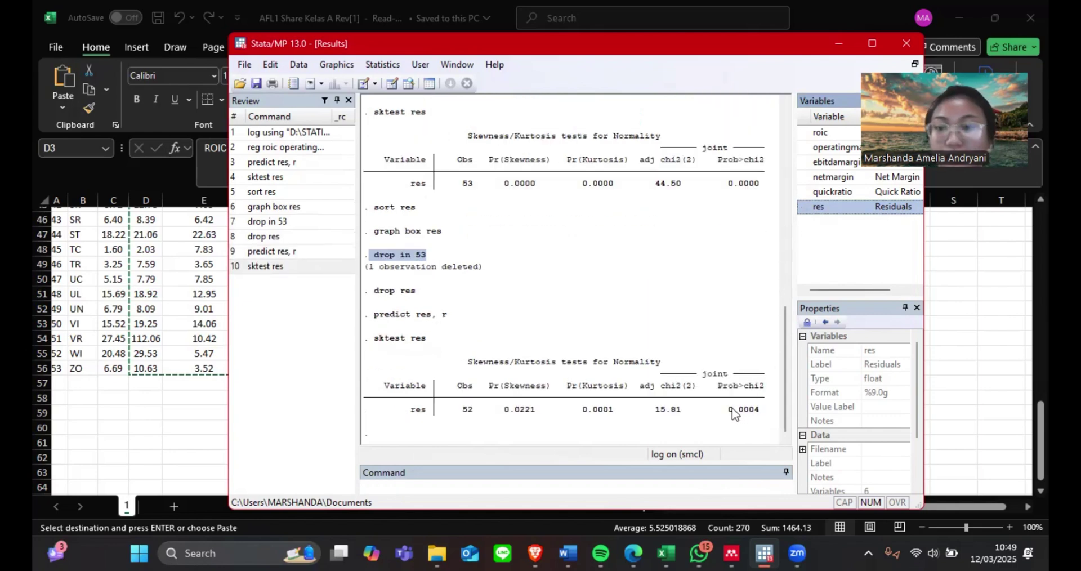
{"action": "left_click_drag", "start_coordinate": [728, 410], "coordinate": [761, 415]}
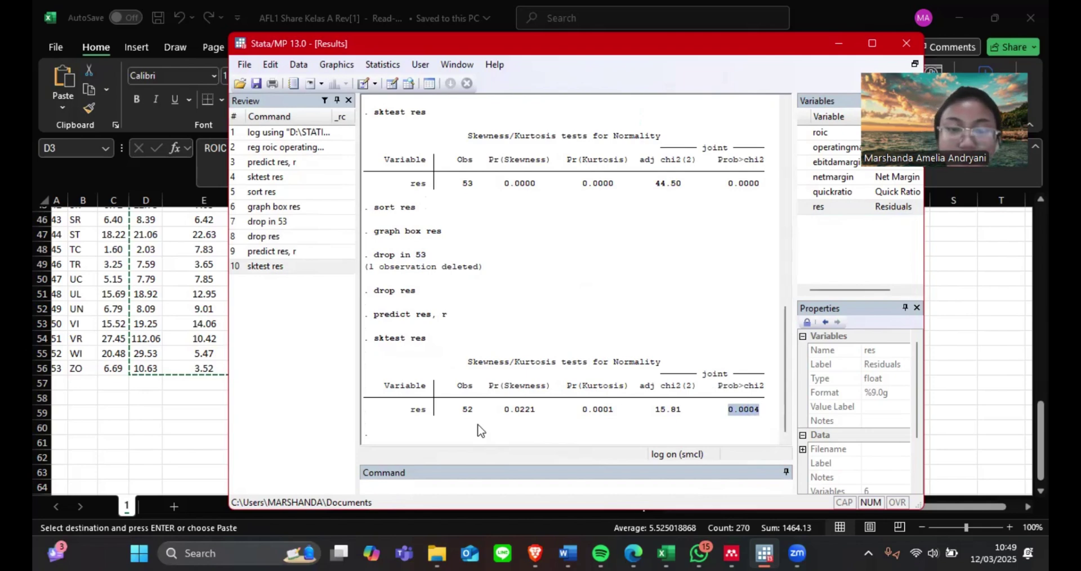
{"action": "left_click", "coordinate": [448, 495]}
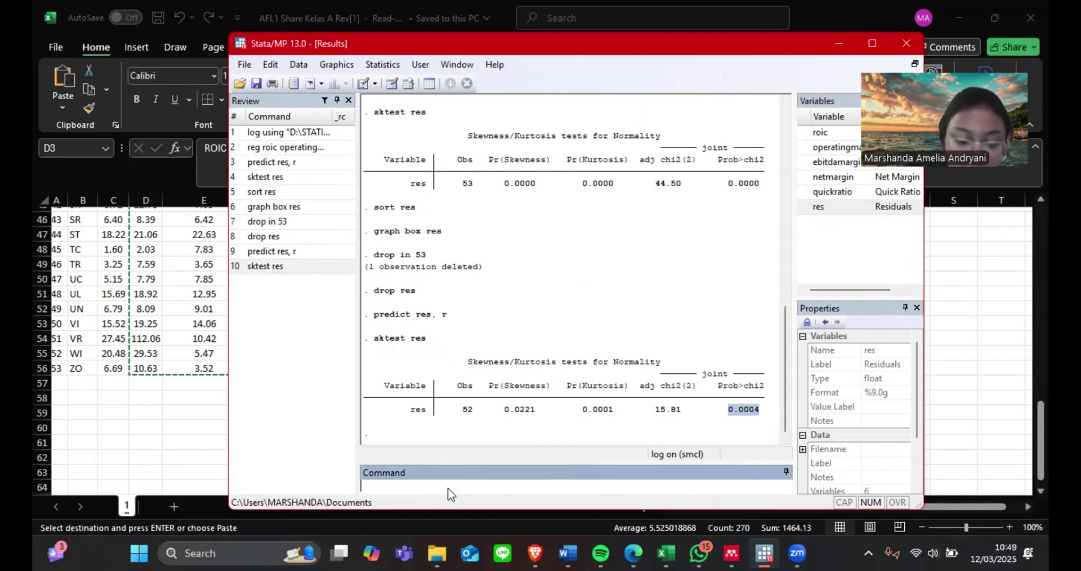
- Draw a box plot of the residuals with the command "graph box res", inspect its outliers and close the graph
{"action": "type", "text": "graph"}
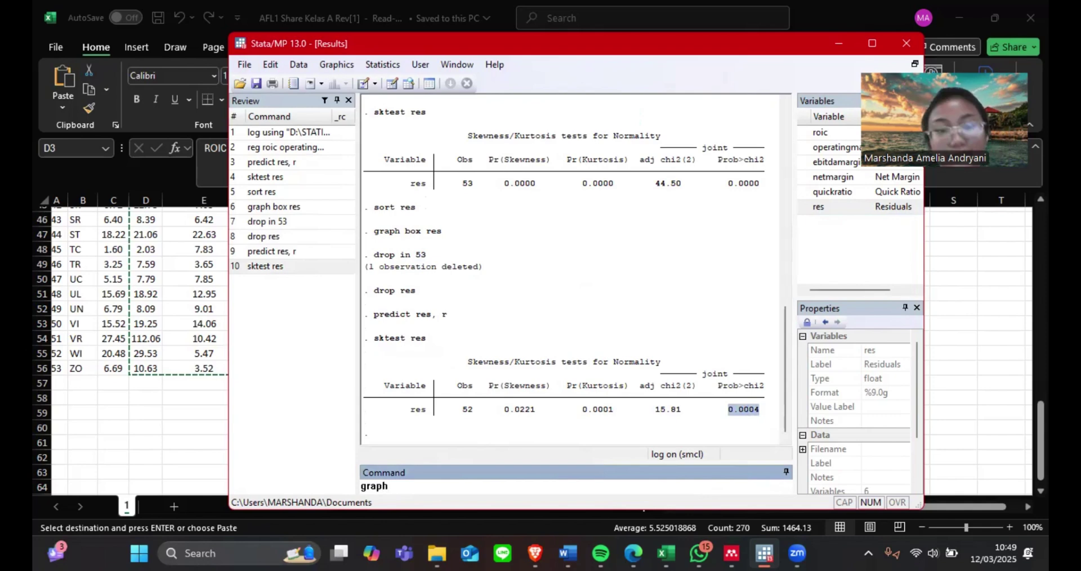
{"action": "type", "text": "box"}
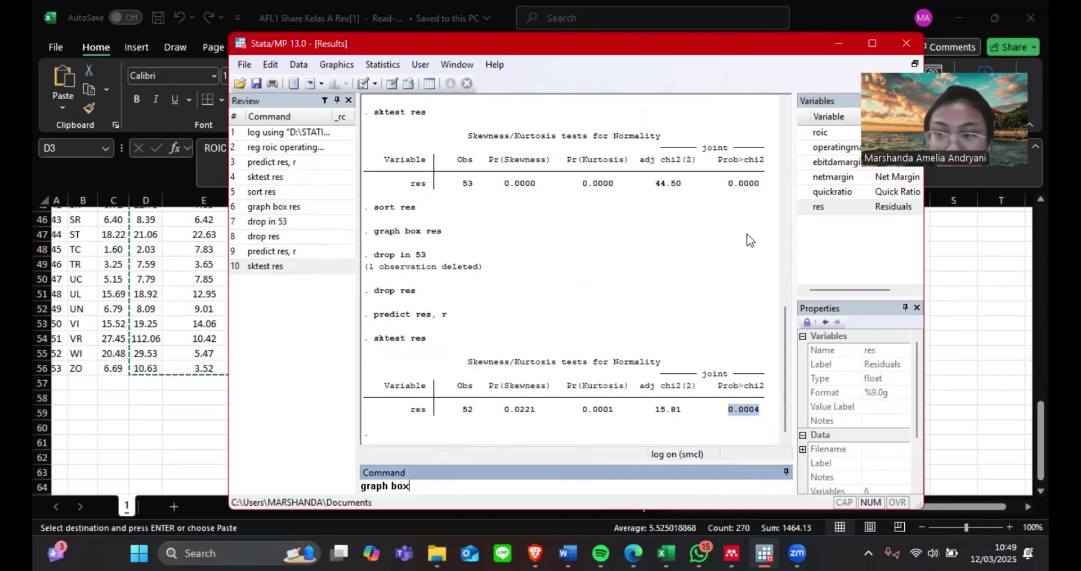
{"action": "left_click", "coordinate": [844, 209]}
{"action": "key", "text": "Return"}
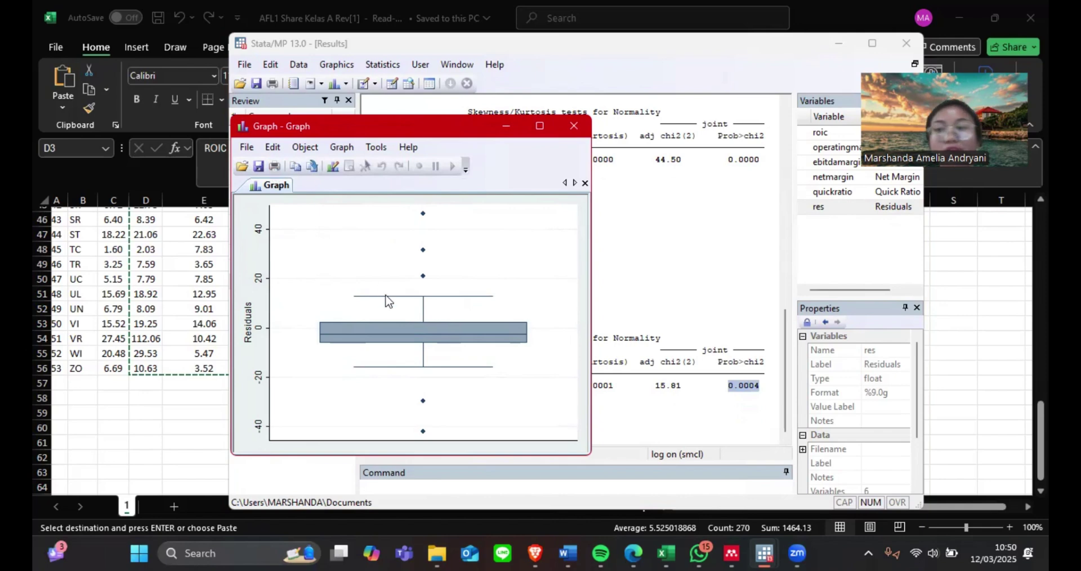
{"action": "left_click", "coordinate": [575, 128]}
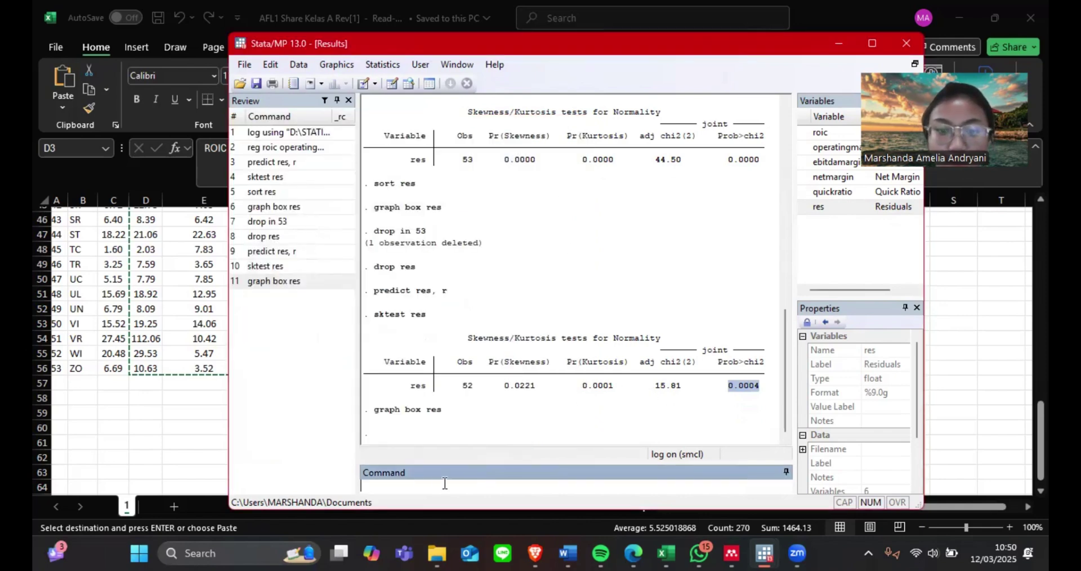
{"action": "left_click", "coordinate": [740, 389]}
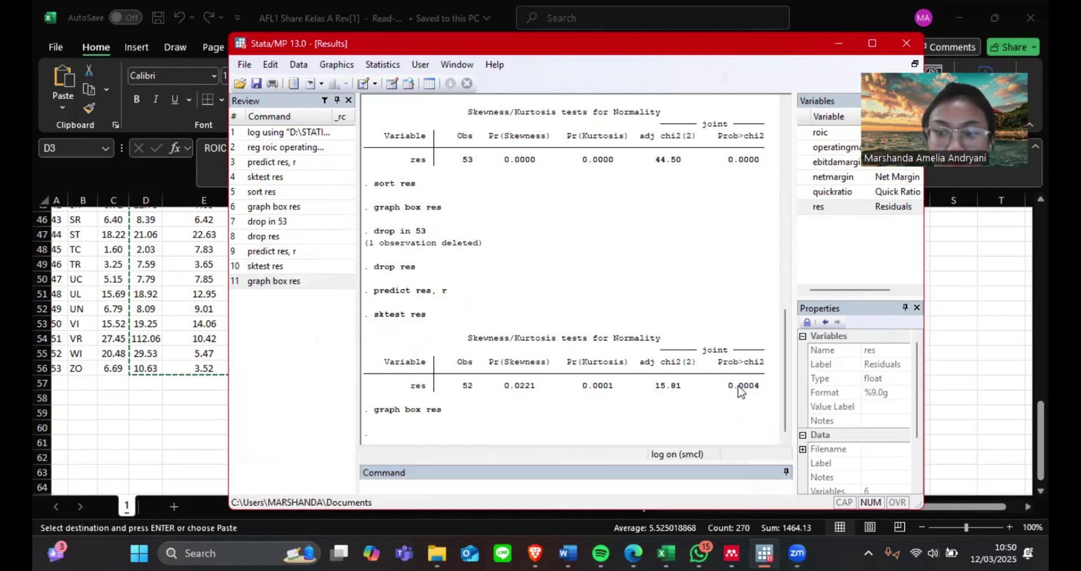
{"action": "left_click", "coordinate": [407, 492]}
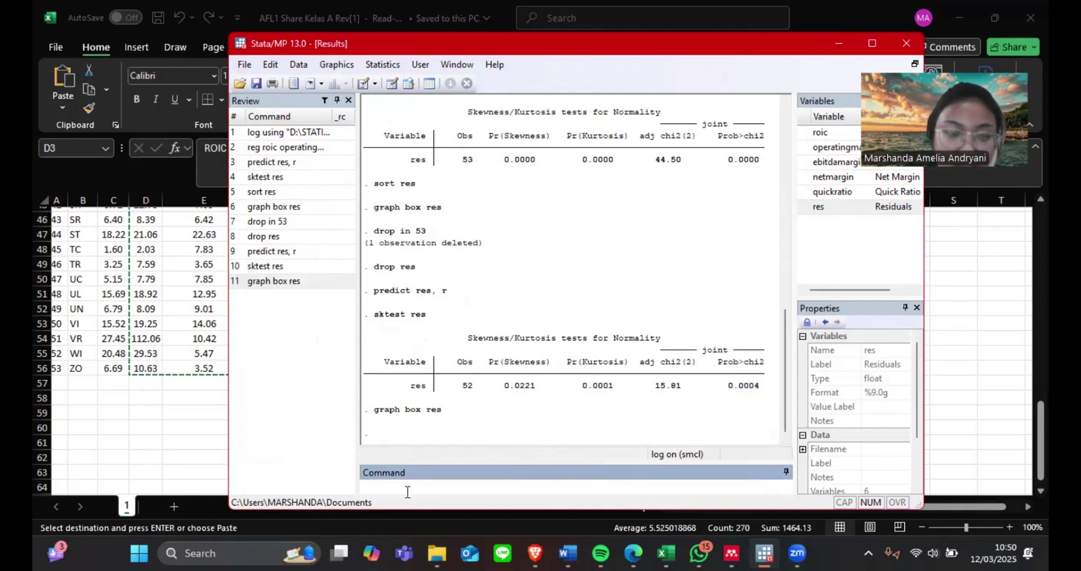
- Drop the first observation, row 1, from the dataset in the Data Editor and confirm the deletion
{"action": "left_click", "coordinate": [392, 84]}
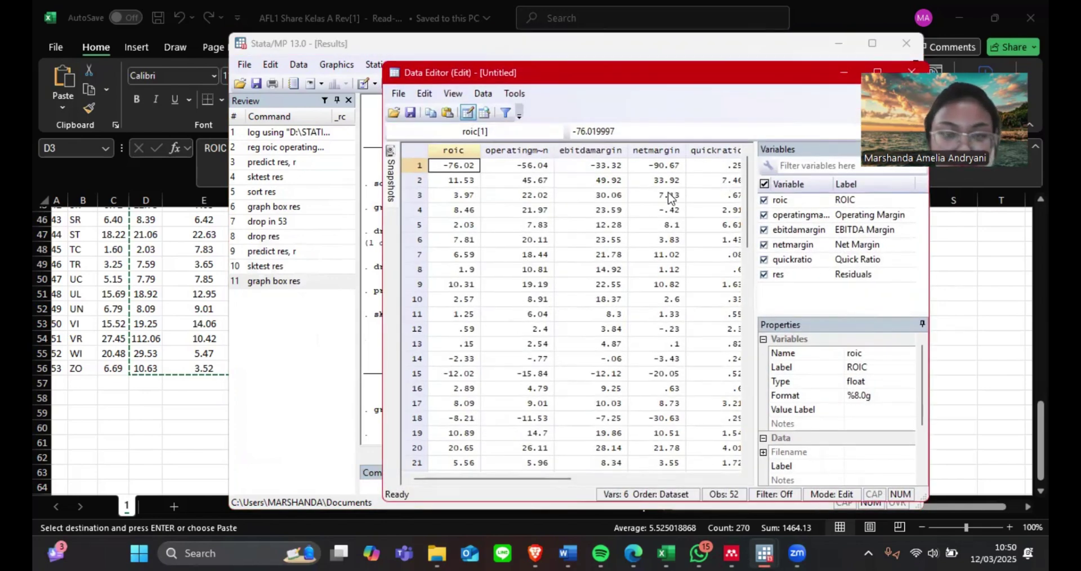
{"action": "left_click", "coordinate": [413, 172]}
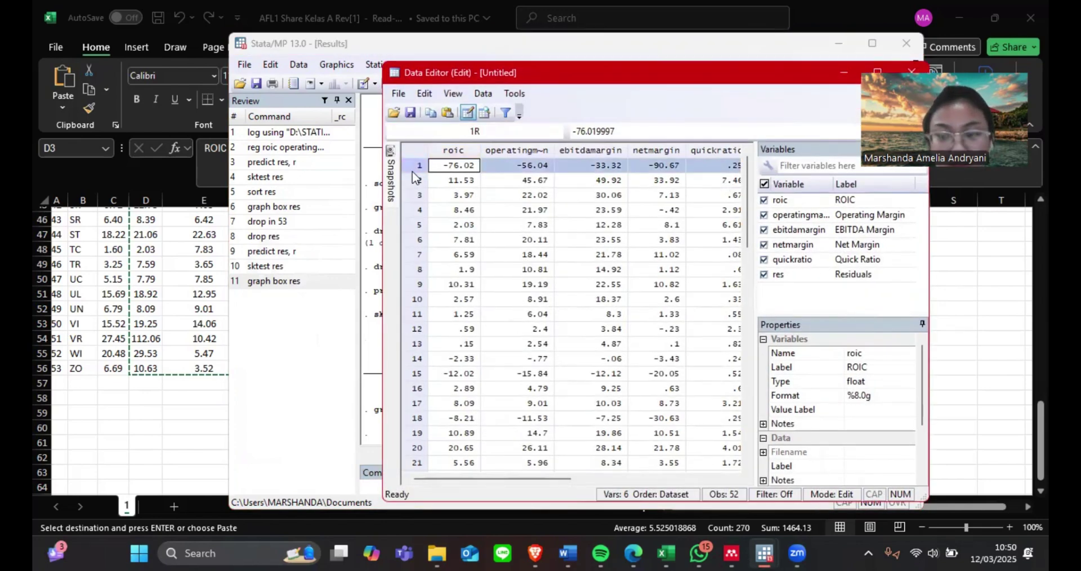
{"action": "key", "text": "Delete"}
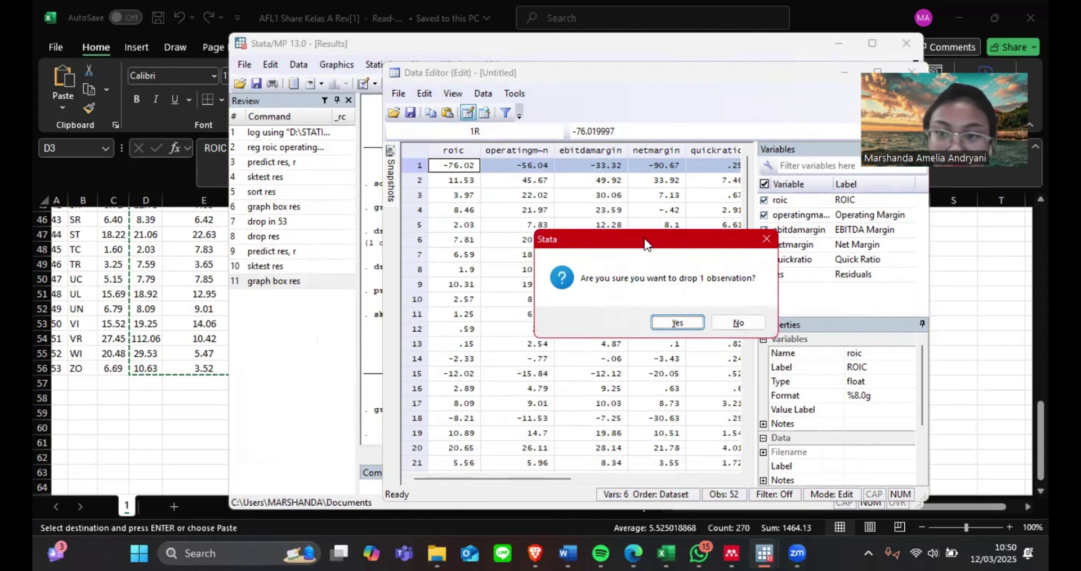
{"action": "left_click", "coordinate": [663, 325]}
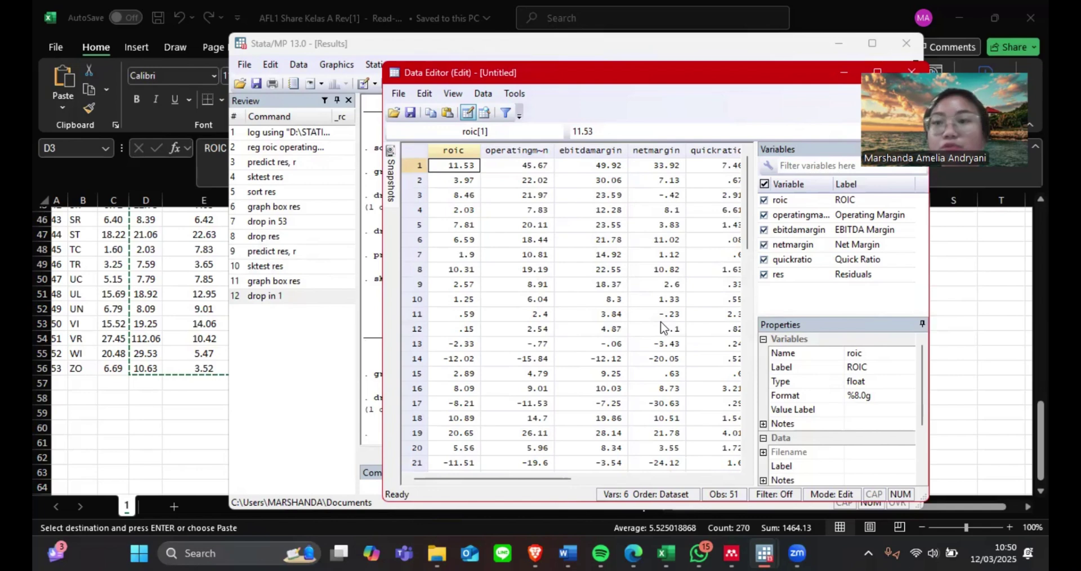
- Drop the last observation, row 51, from the dataset and close the Data Editor
{"action": "left_click_drag", "start_coordinate": [411, 165], "coordinate": [410, 181]}
{"action": "left_click", "coordinate": [417, 167]}
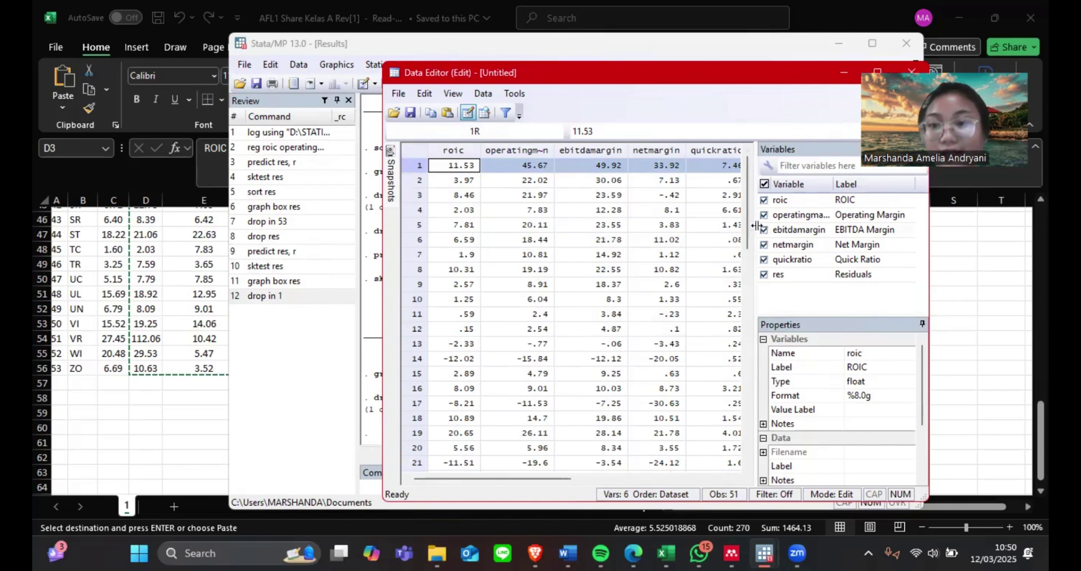
{"action": "left_click_drag", "start_coordinate": [751, 234], "coordinate": [751, 401]}
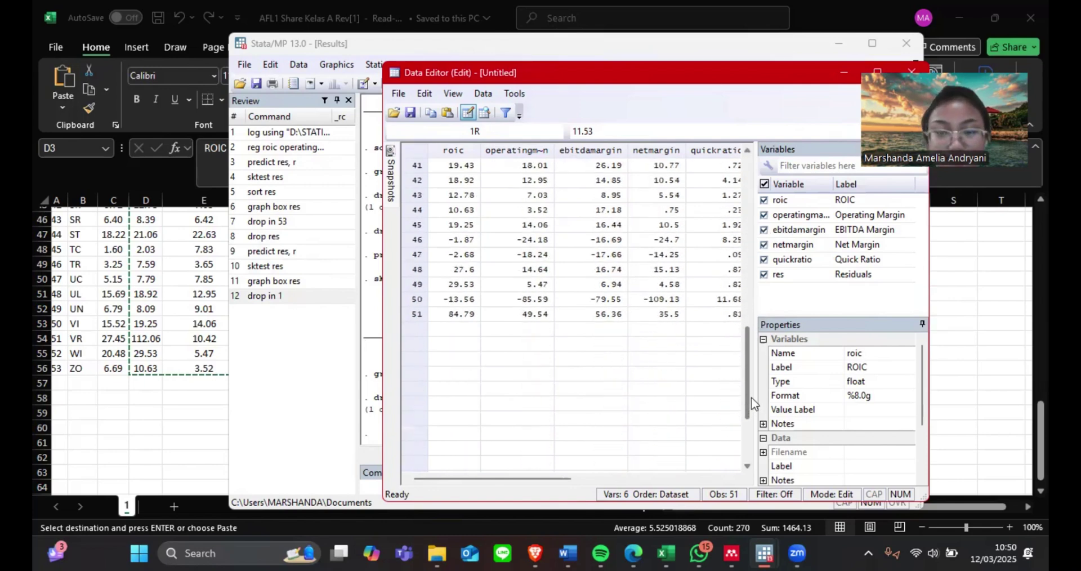
{"action": "left_click", "coordinate": [415, 314]}
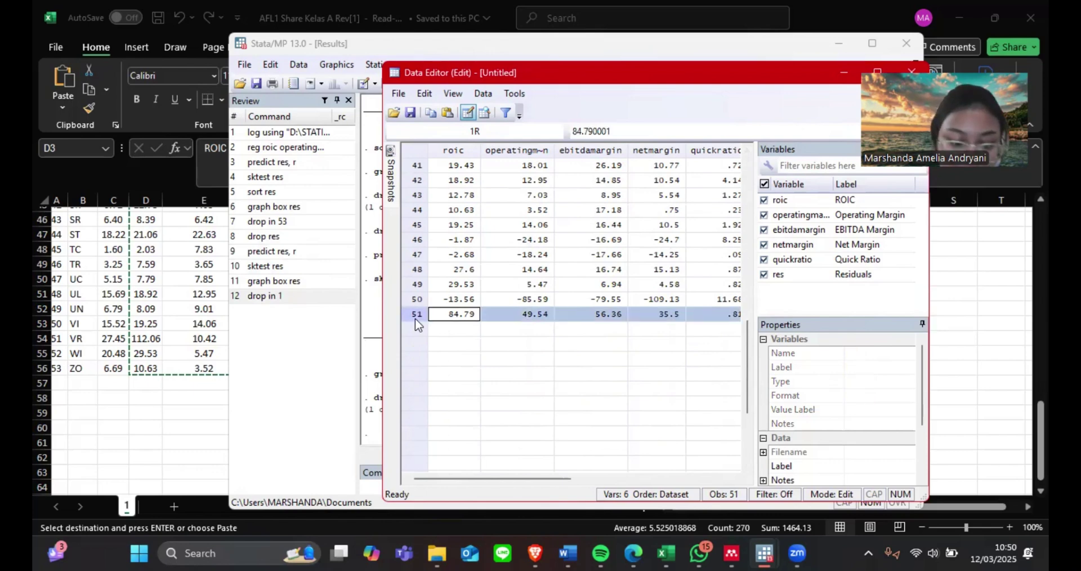
{"action": "key", "text": "Delete"}
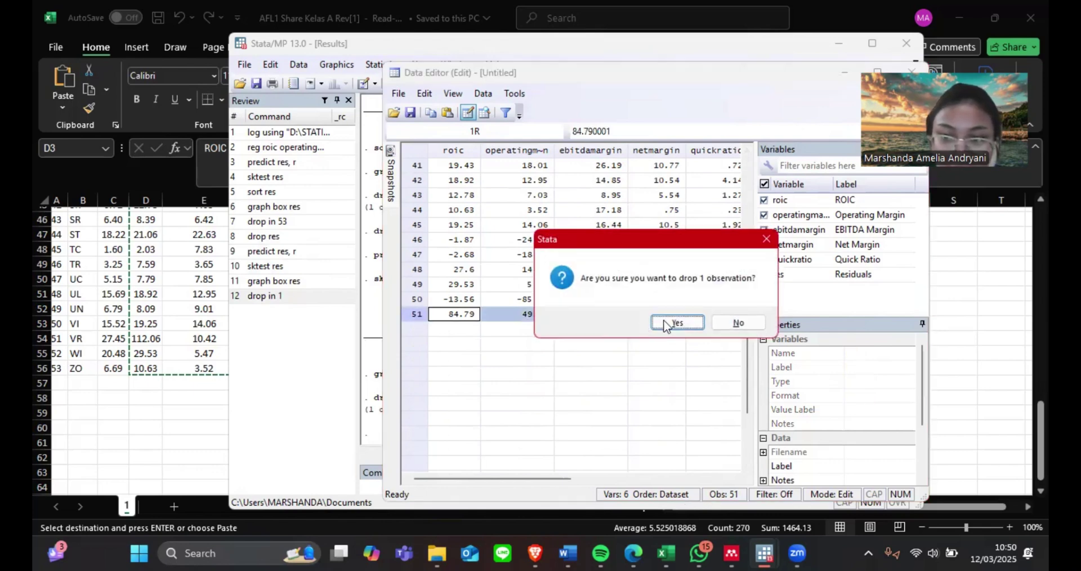
{"action": "left_click", "coordinate": [667, 323]}
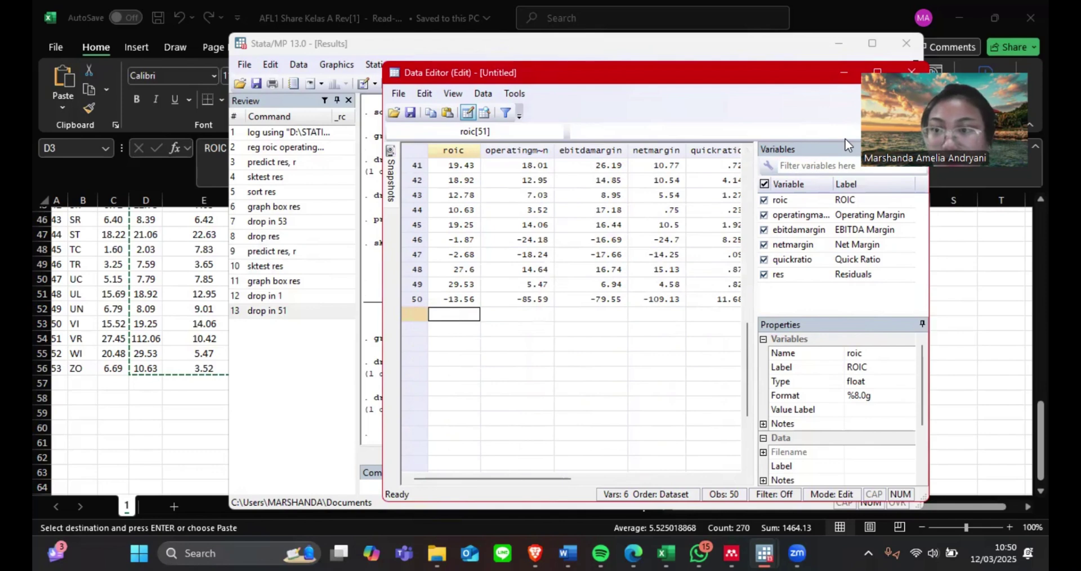
{"action": "left_click", "coordinate": [912, 72]}
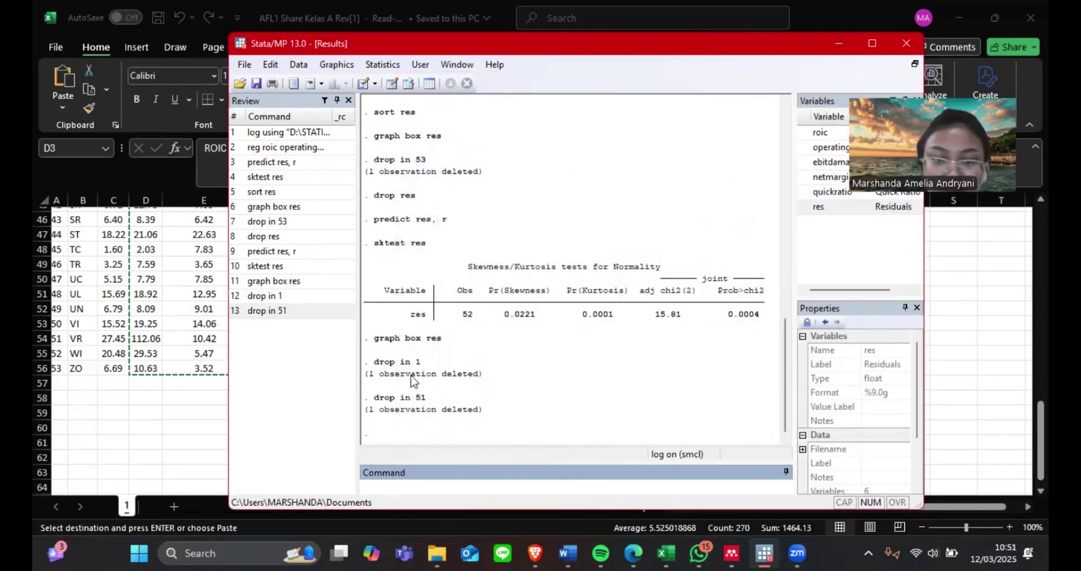
- Remove the outdated residuals variable from the dataset with the command "drop res"
{"action": "left_click", "coordinate": [394, 483]}
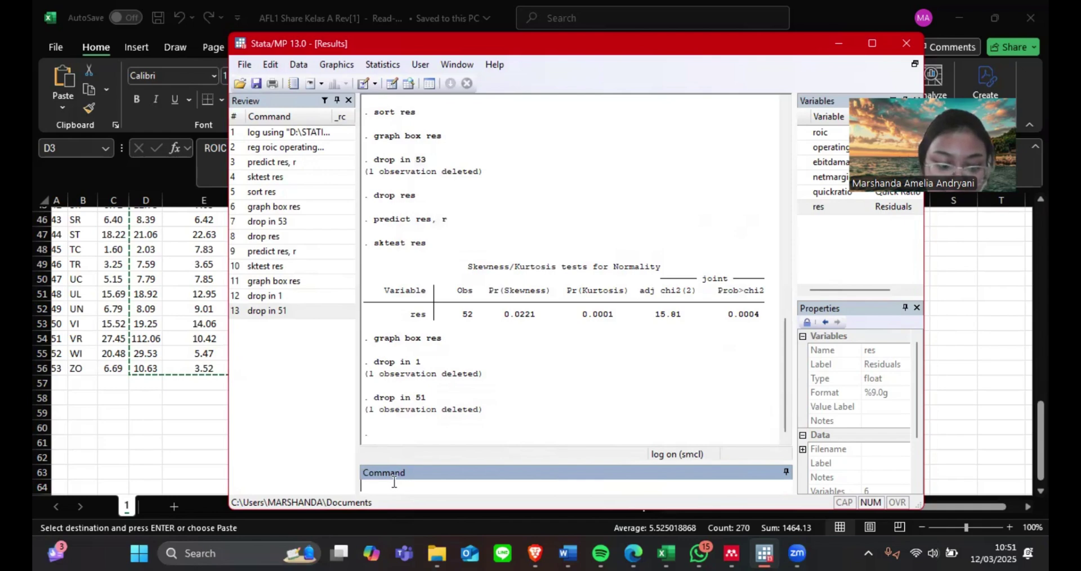
{"action": "type", "text": "drop"}
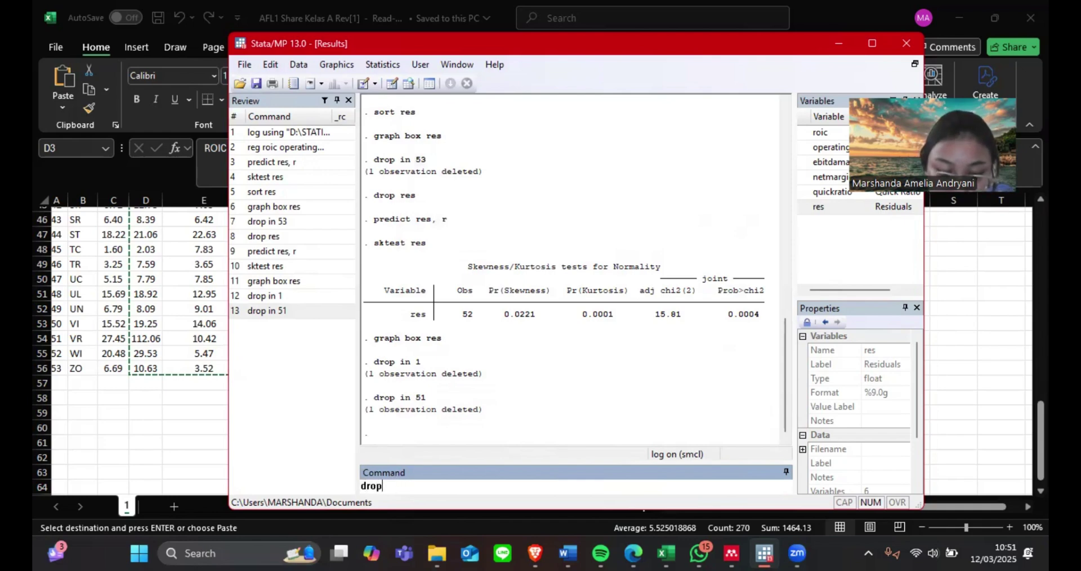
{"action": "type", "text": " res"}
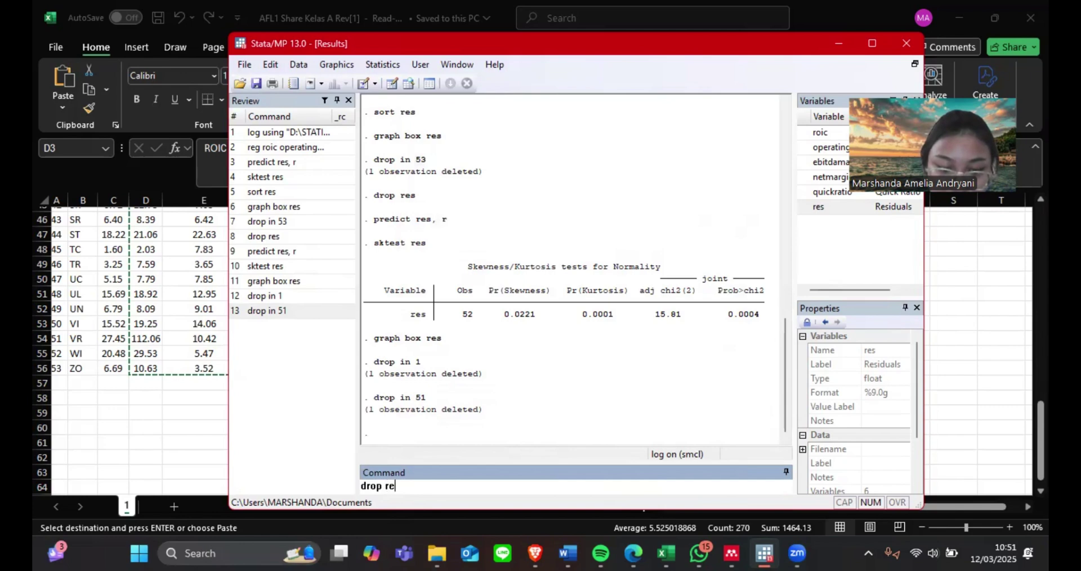
{"action": "key", "text": "BackSpace"}
{"action": "key", "text": "BackSpace"}
{"action": "key", "text": "BackSpace"}
{"action": "key", "text": "BackSpace"}
{"action": "key", "text": "BackSpace"}
{"action": "key", "text": "BackSpace"}
{"action": "key", "text": "BackSpace"}
{"action": "key", "text": "BackSpace"}
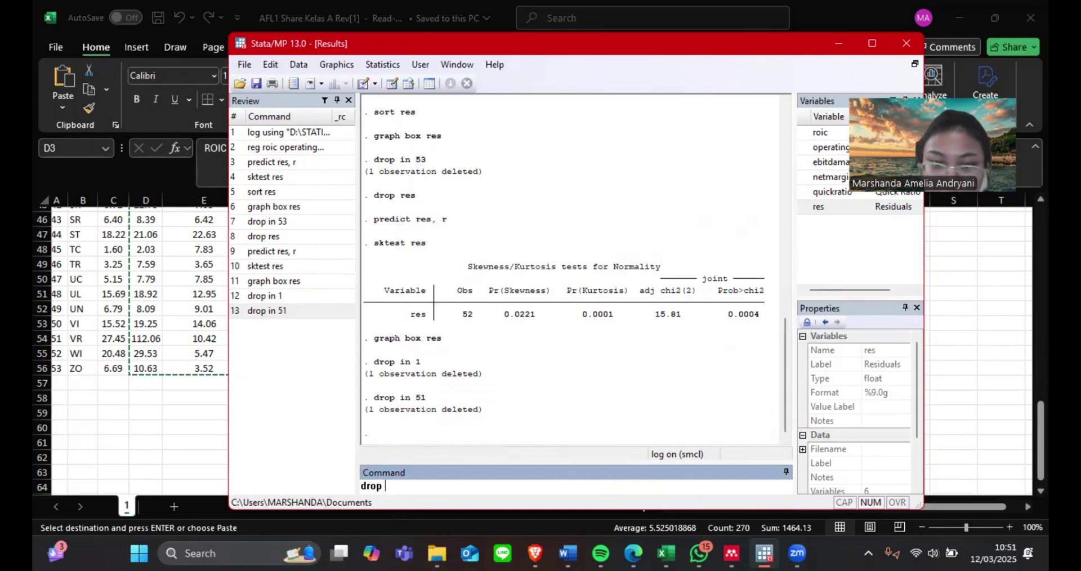
{"action": "type", "text": "drop"}
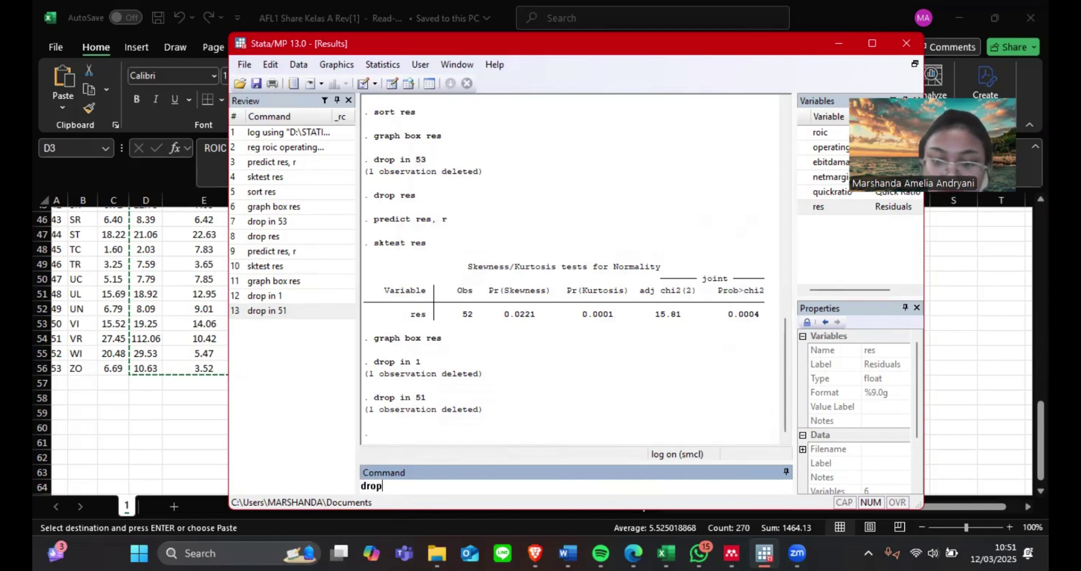
{"action": "left_click", "coordinate": [861, 209]}
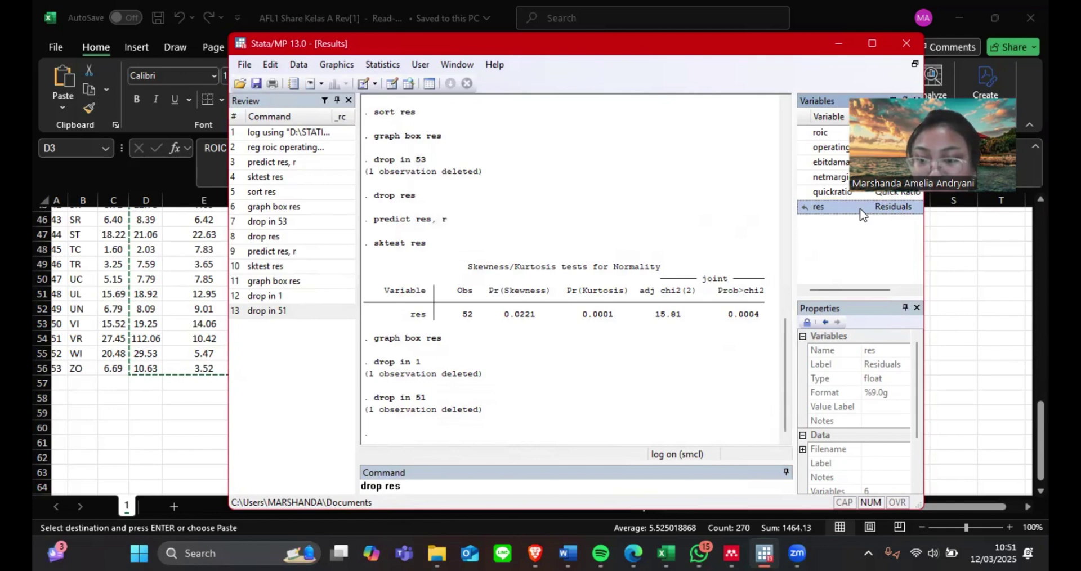
{"action": "key", "text": "Return"}
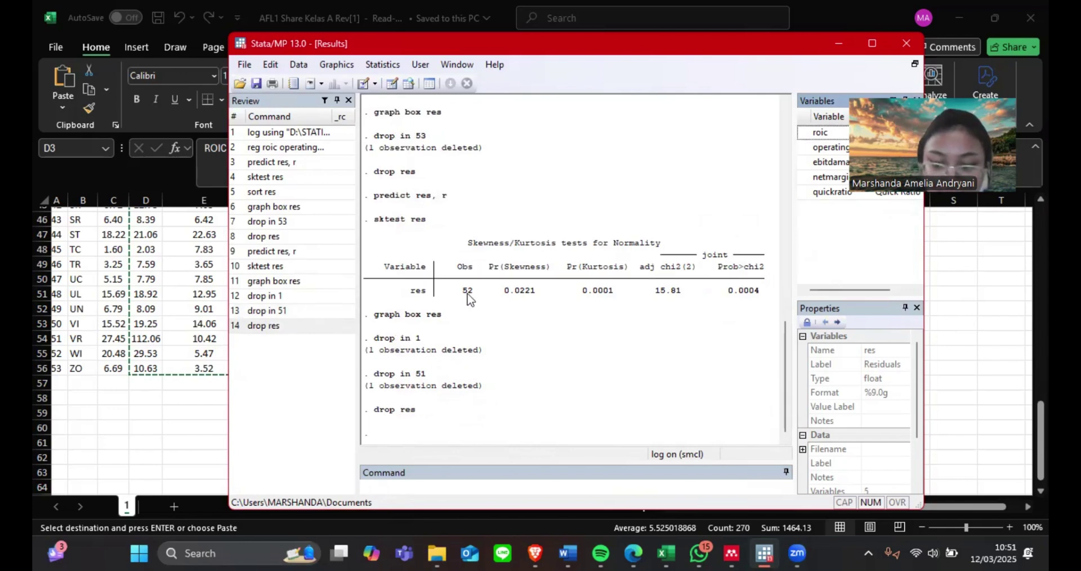
- Regenerate the residuals variable for the remaining observations with the command "predict res, r"
{"action": "type", "text": "predict "}
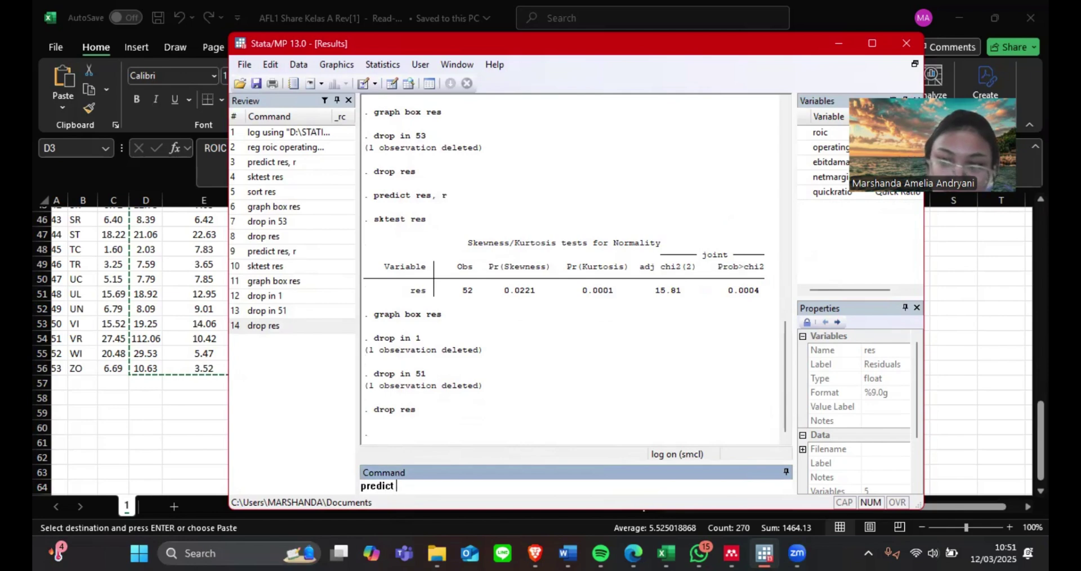
{"action": "type", "text": "res, r"}
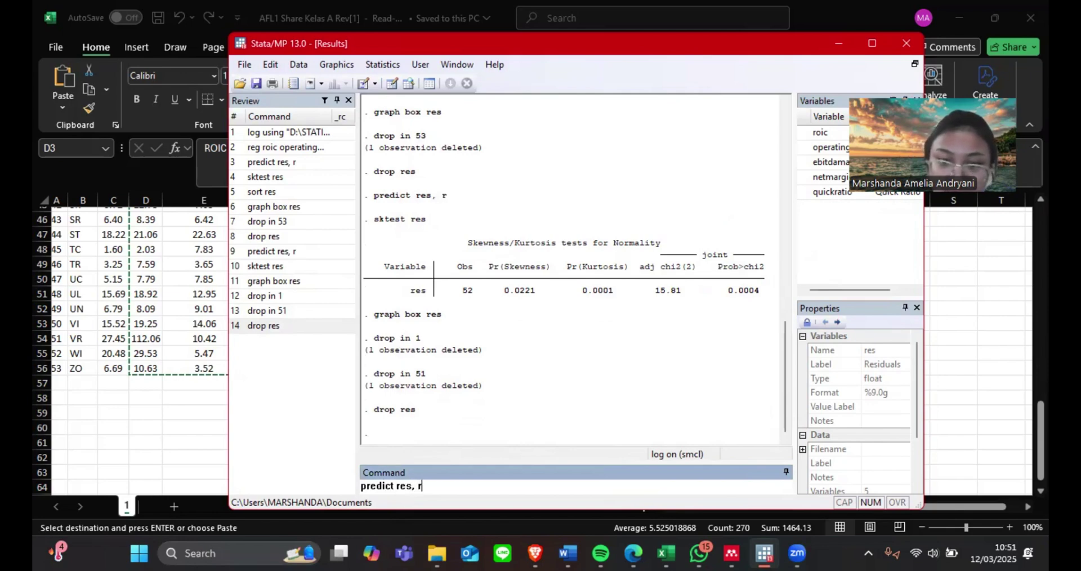
{"action": "key", "text": "Return"}
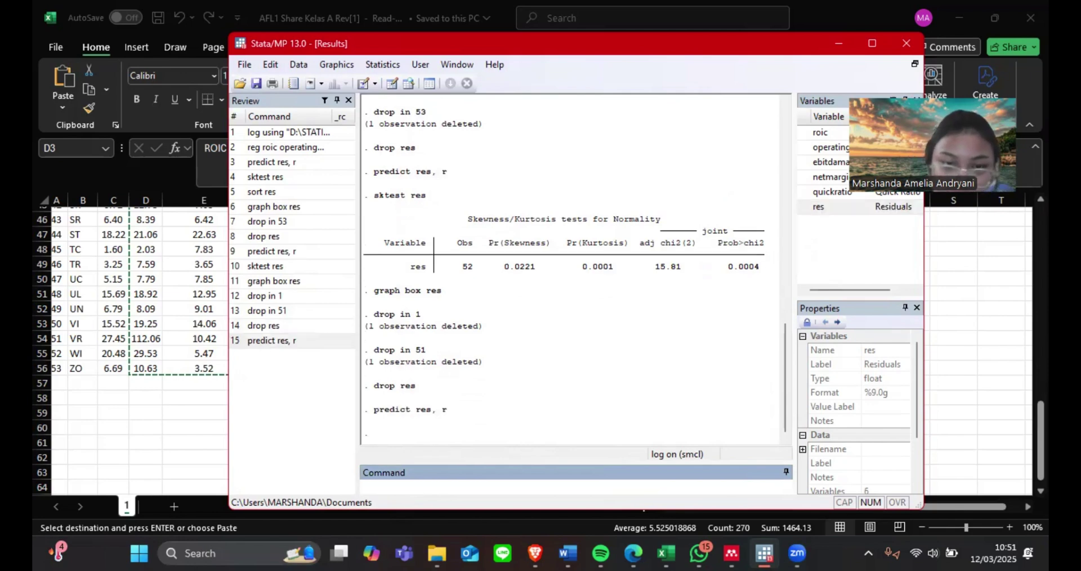
- Rerun the skewness/kurtosis normality test on the new residuals with "sktest res" and check the Prob>chi2 value
{"action": "type", "text": "sktrst"}
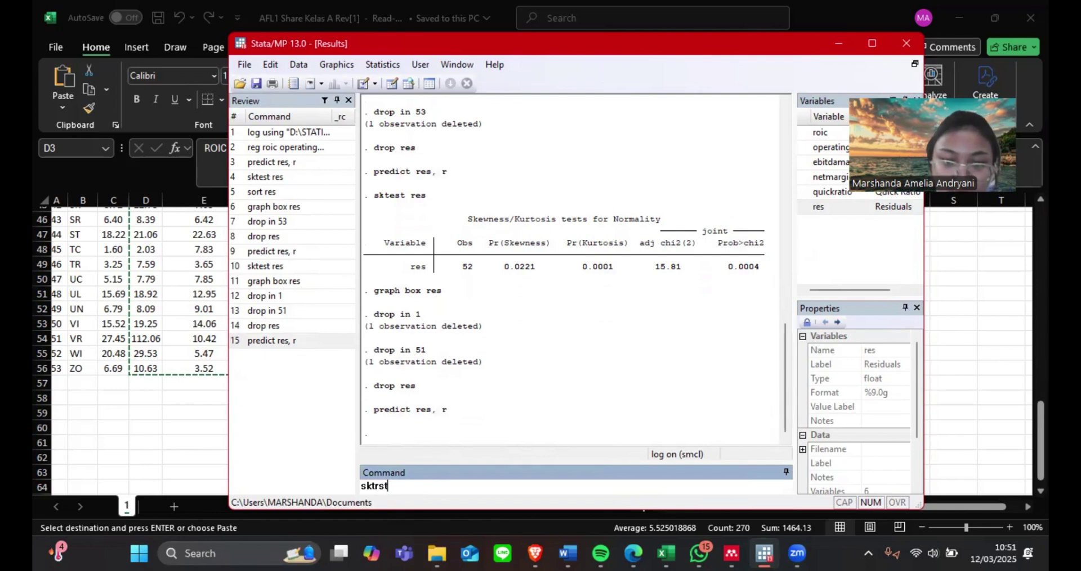
{"action": "key", "text": "BackSpace"}
{"action": "key", "text": "BackSpace"}
{"action": "key", "text": "BackSpace"}
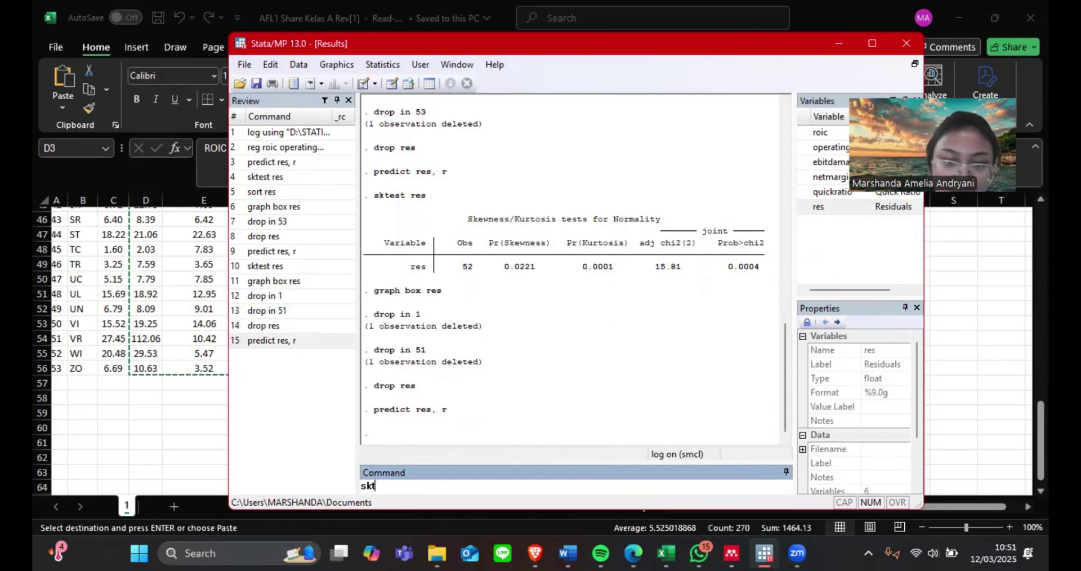
{"action": "type", "text": "est"}
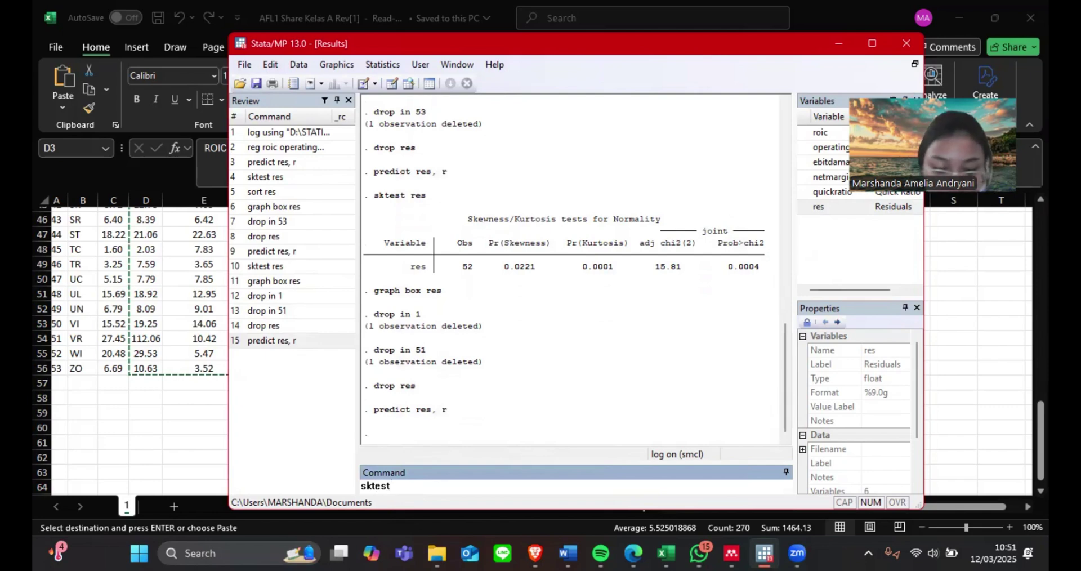
{"action": "left_click", "coordinate": [840, 208]}
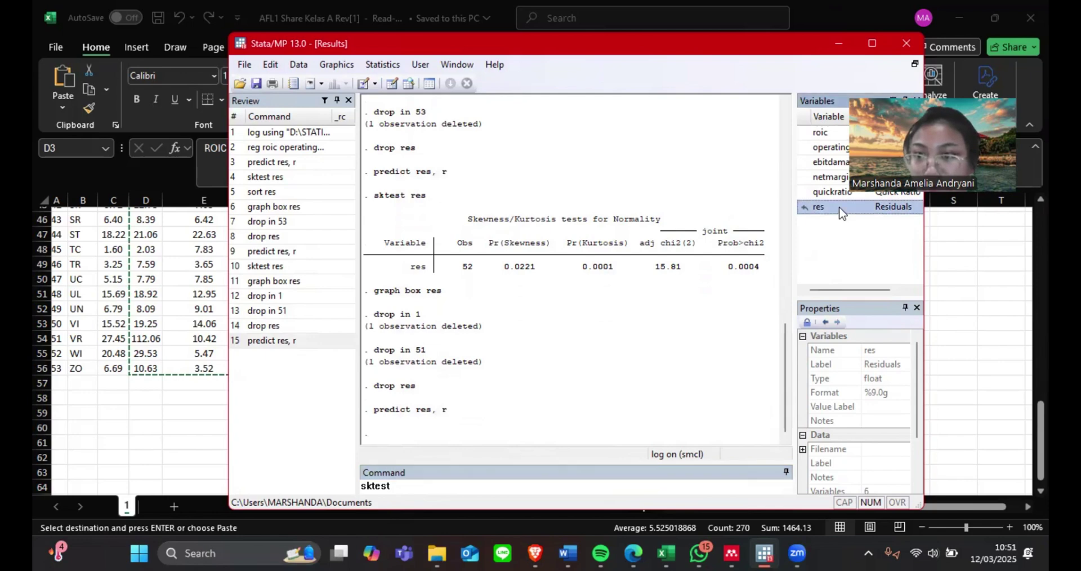
{"action": "double_click", "coordinate": [840, 208]}
{"action": "key", "text": "Return"}
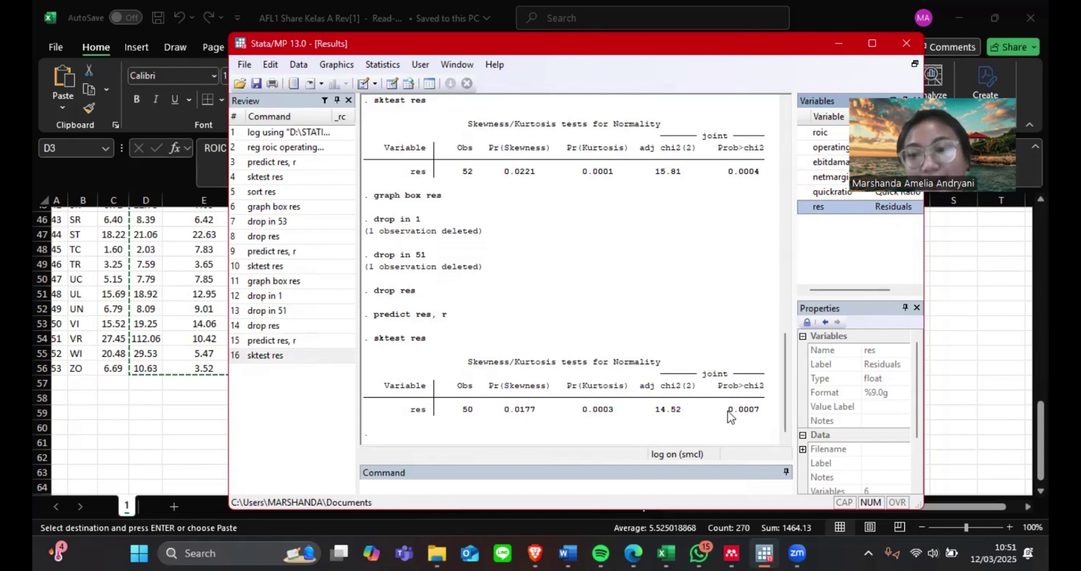
{"action": "left_click_drag", "start_coordinate": [724, 410], "coordinate": [768, 411]}
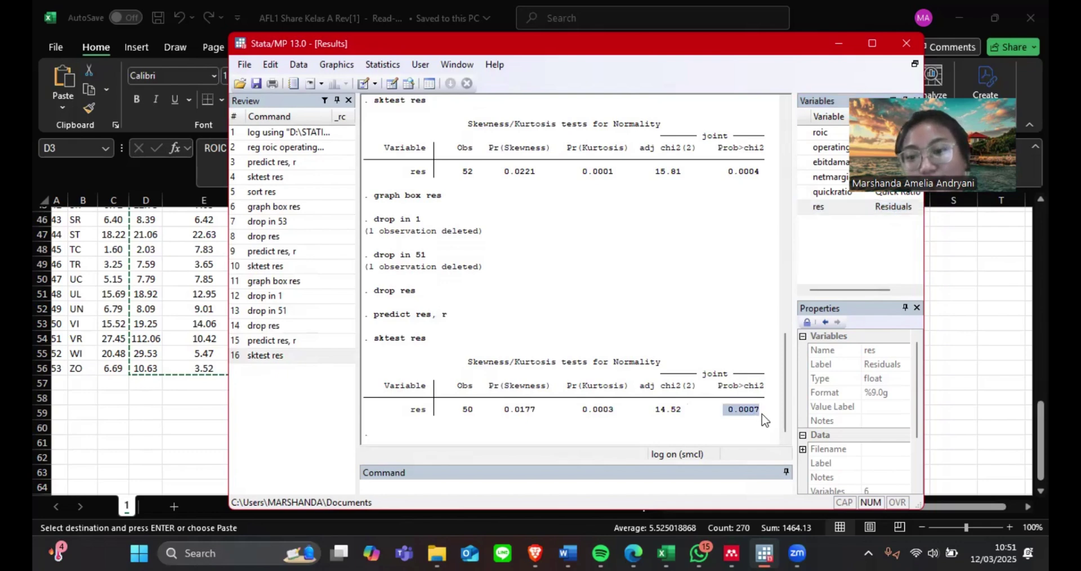
{"action": "left_click", "coordinate": [705, 433]}
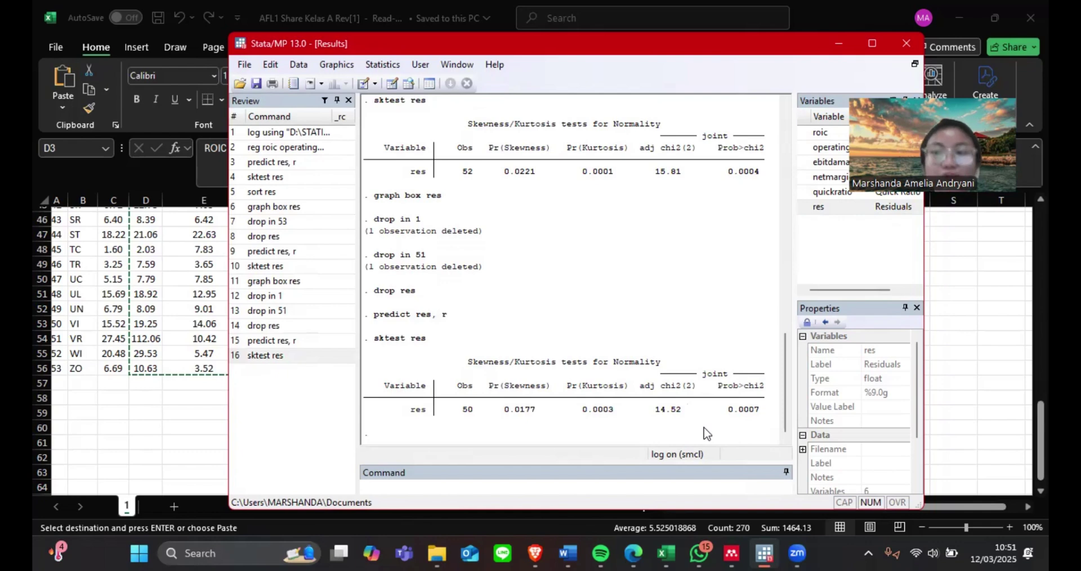
- Draw a box plot of the residuals with "graph box res" to inspect the outliers on both ends, and close the graph
{"action": "left_click", "coordinate": [532, 488]}
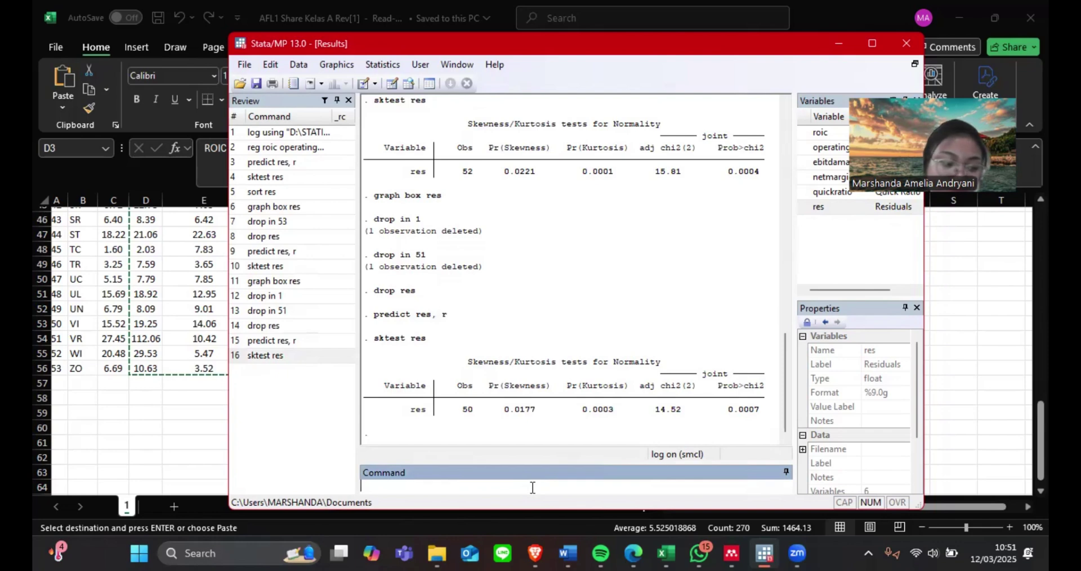
{"action": "type", "text": "gra"}
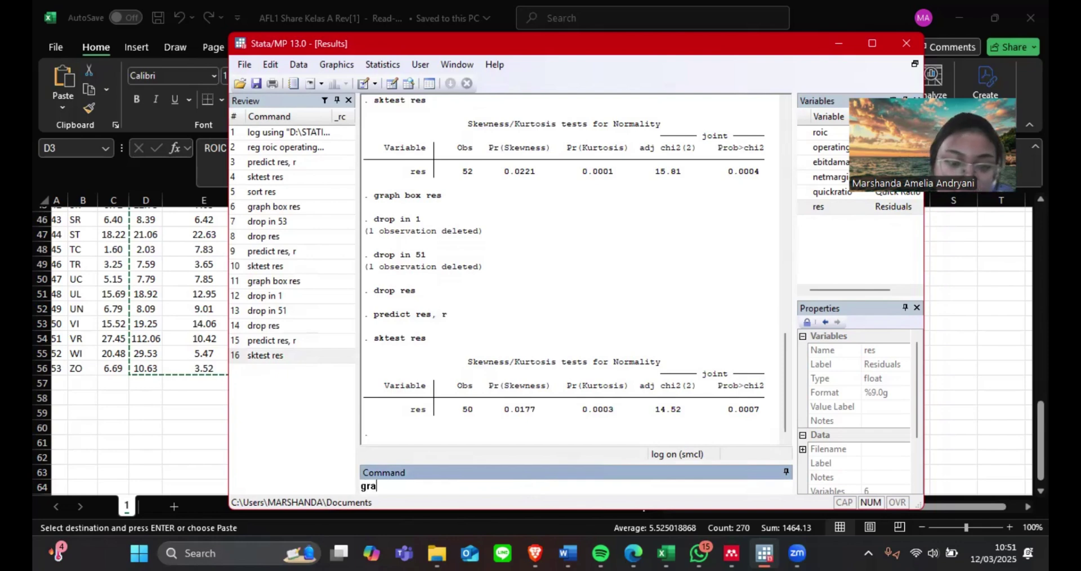
{"action": "type", "text": "ph box"}
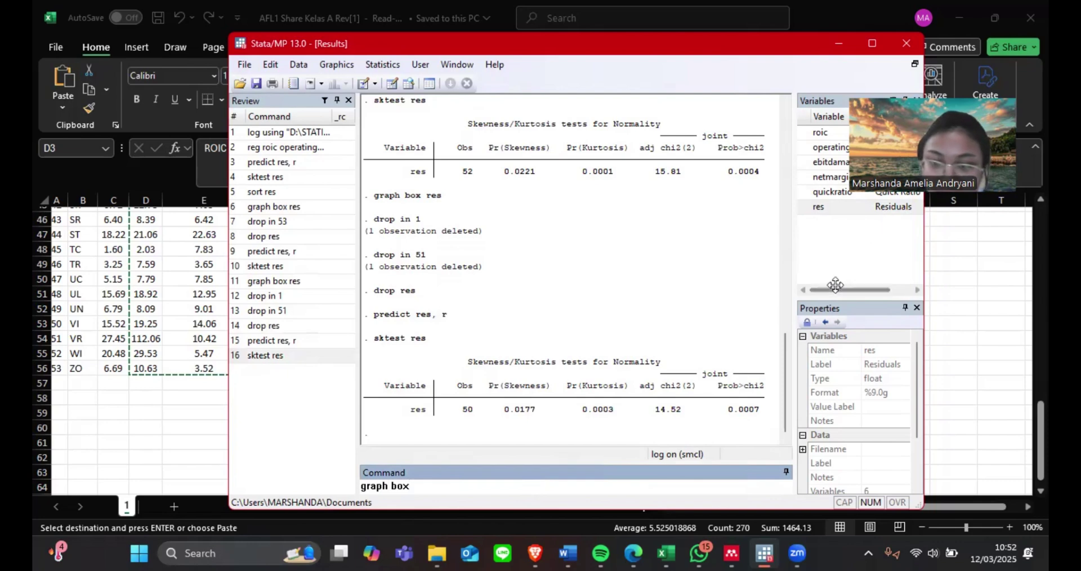
{"action": "double_click", "coordinate": [855, 211]}
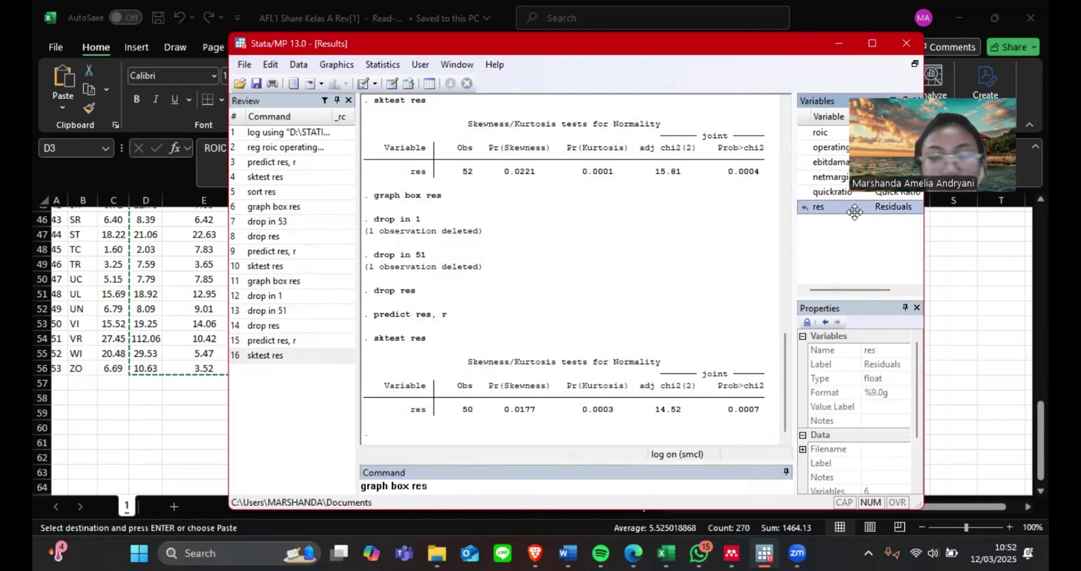
{"action": "key", "text": "Return"}
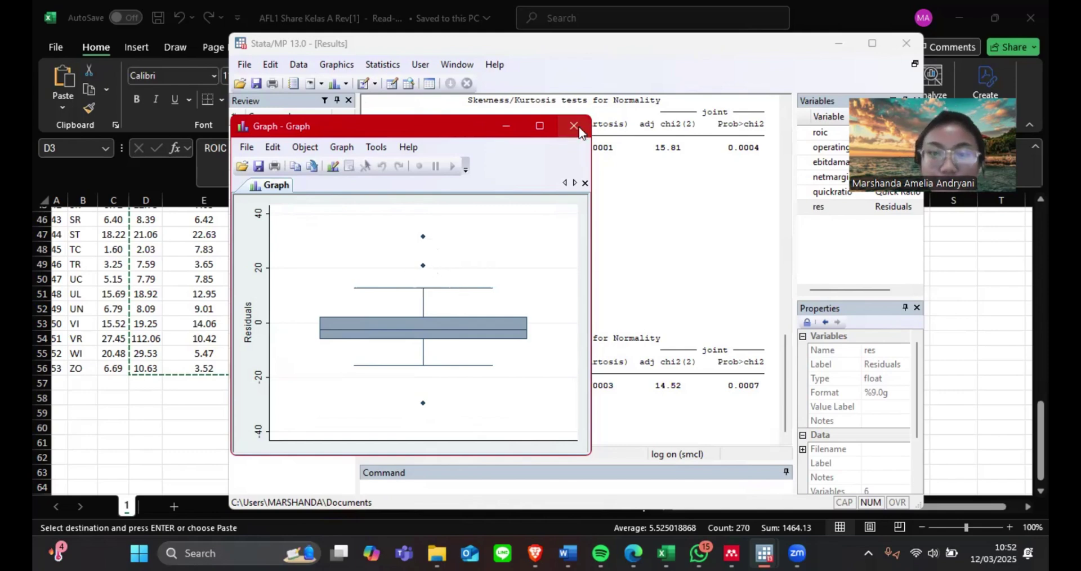
{"action": "left_click", "coordinate": [574, 127]}
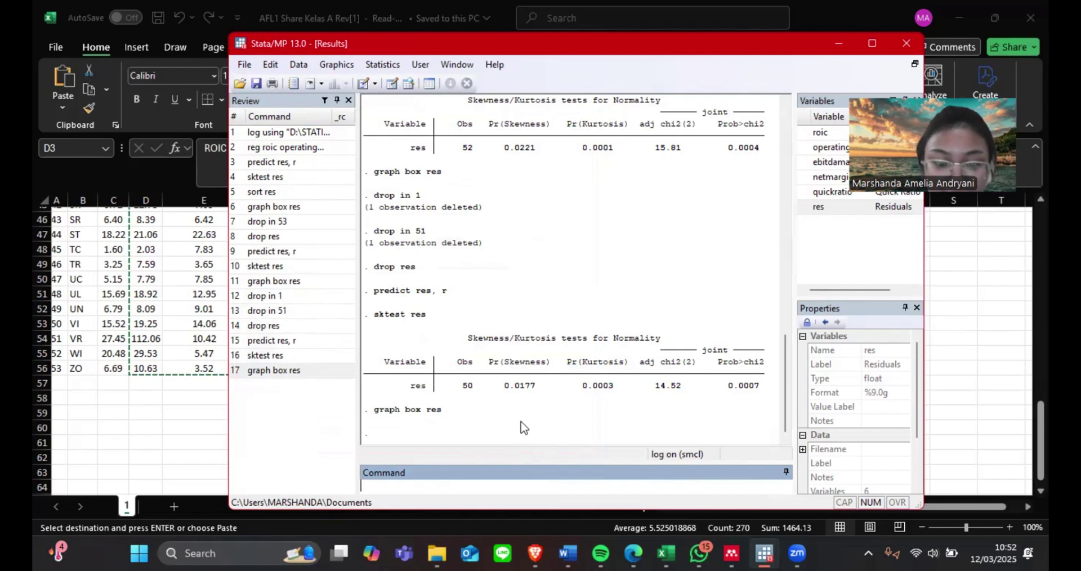
- Open the dataset for editing and drop its last observation, row 50, confirming the deletion
{"action": "left_click", "coordinate": [392, 84]}
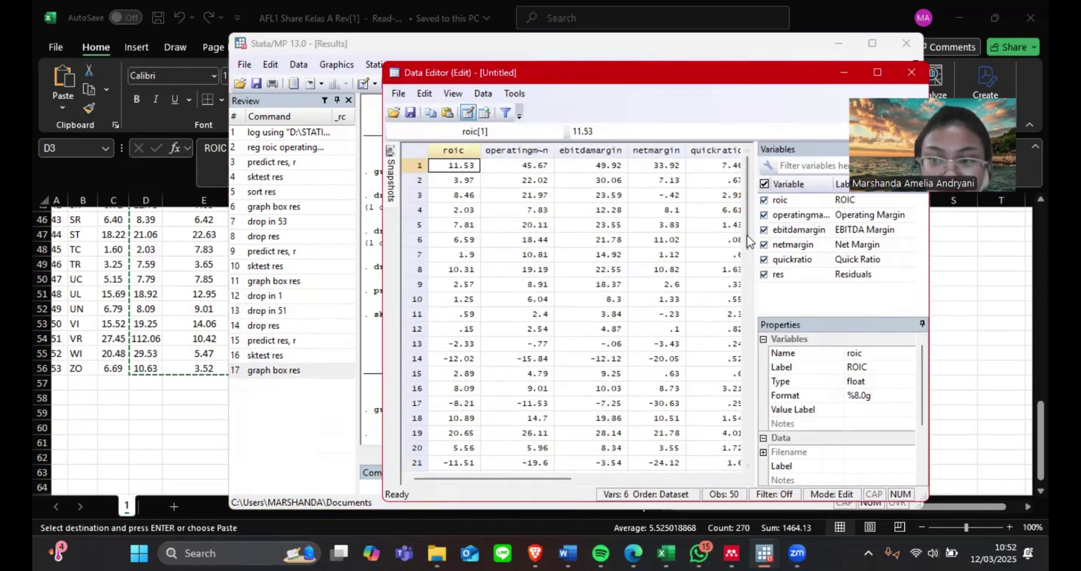
{"action": "left_click_drag", "start_coordinate": [748, 243], "coordinate": [749, 370]}
{"action": "left_click", "coordinate": [417, 270]}
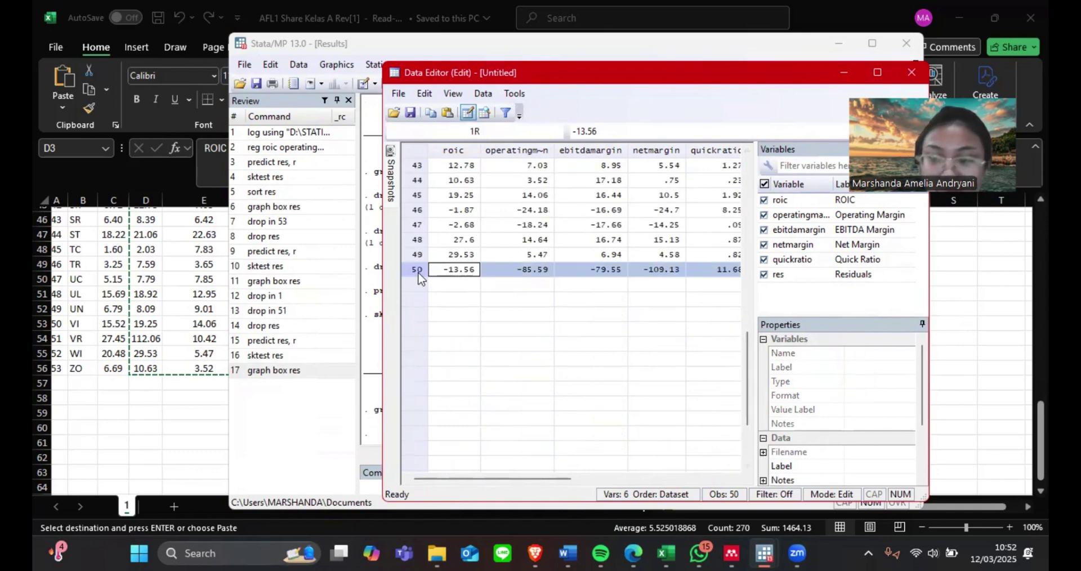
{"action": "key", "text": "Delete"}
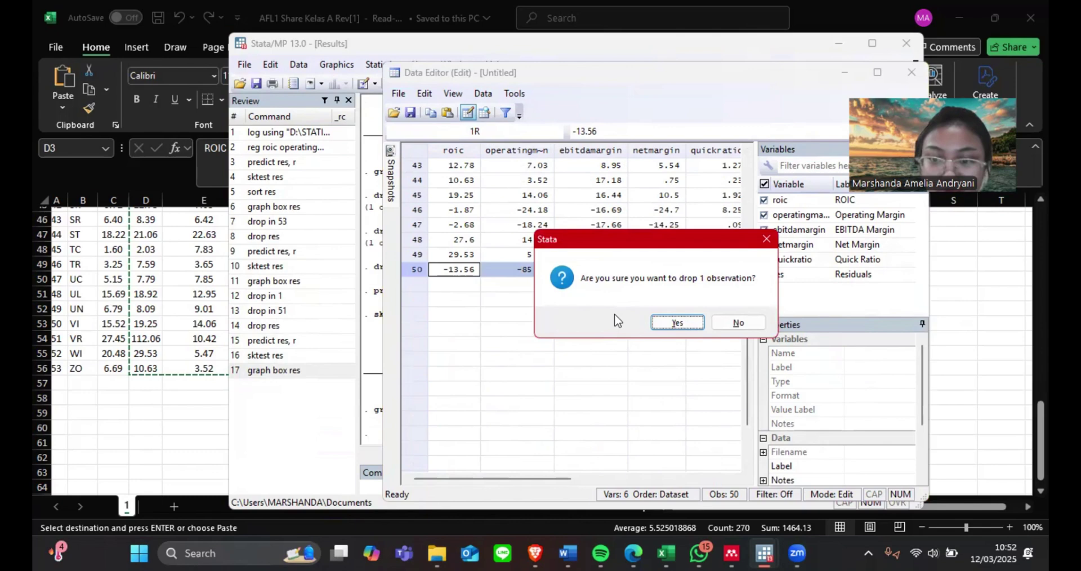
{"action": "left_click", "coordinate": [673, 326]}
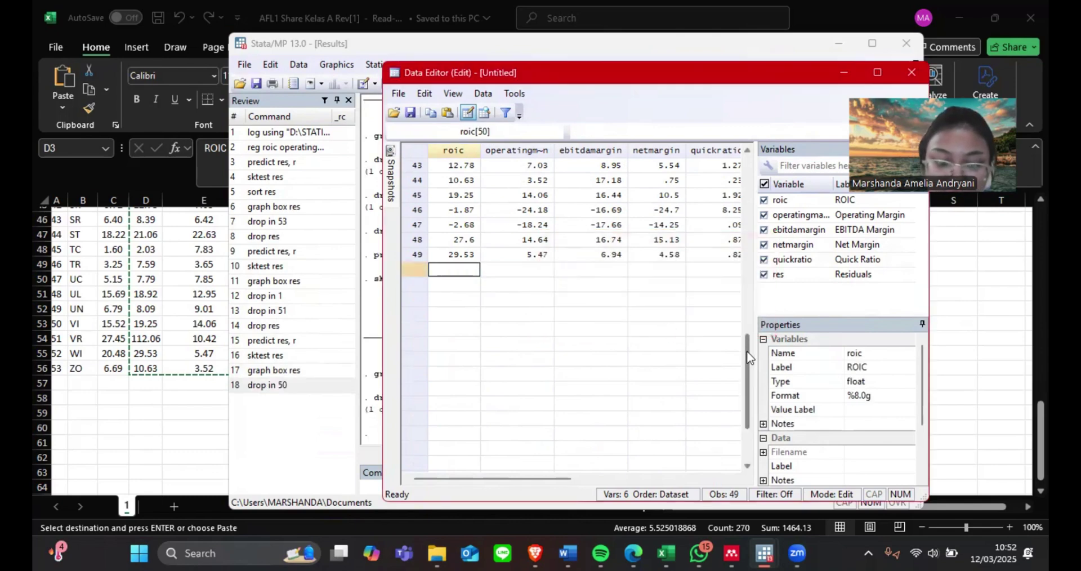
- Drop the first observation, row 1, from the dataset and close the Data Editor
{"action": "left_click_drag", "start_coordinate": [749, 357], "coordinate": [749, 179]}
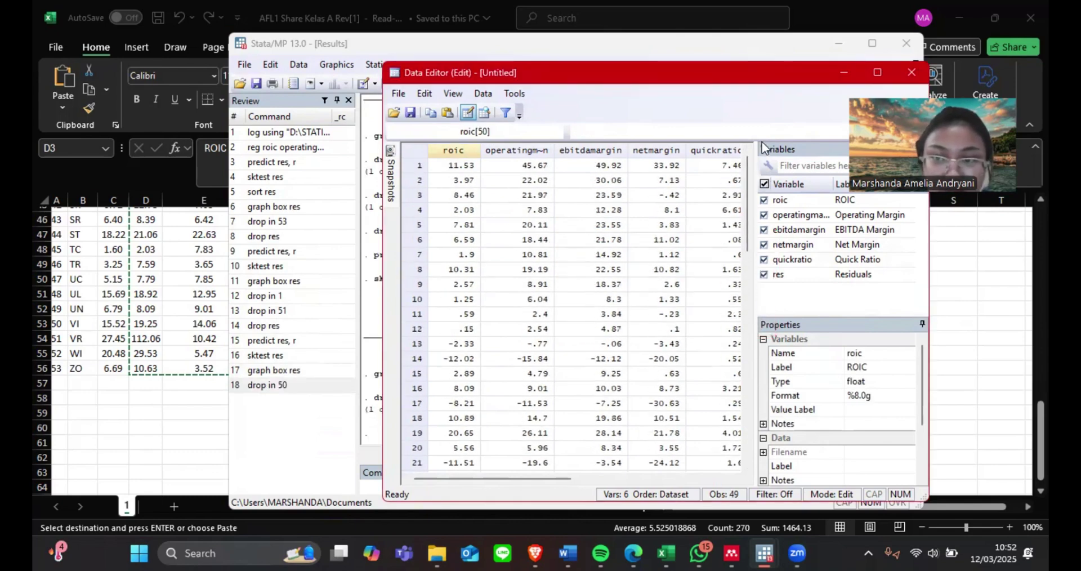
{"action": "left_click", "coordinate": [417, 166]}
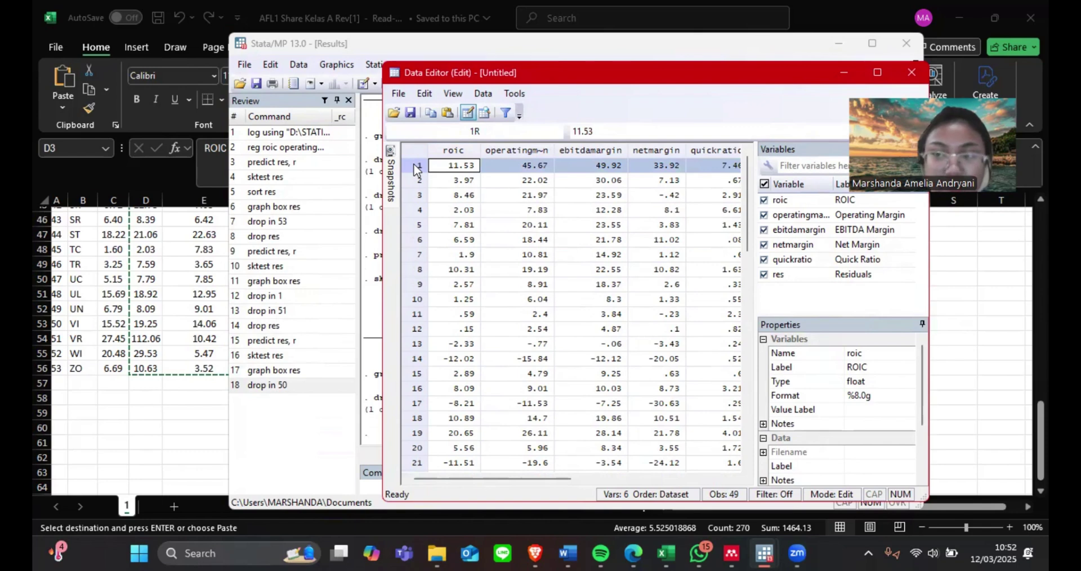
{"action": "key", "text": "Delete"}
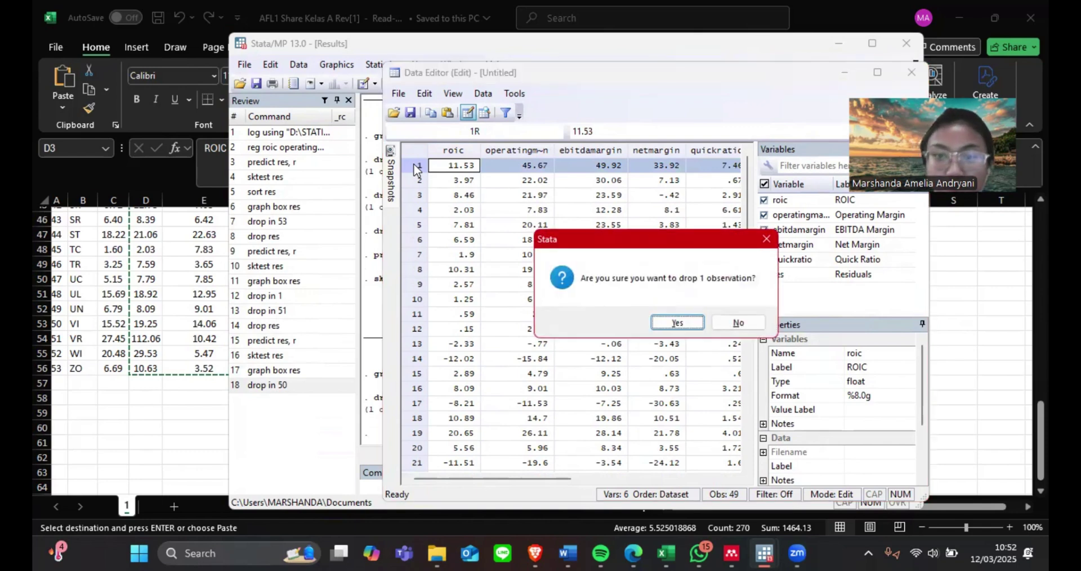
{"action": "left_click", "coordinate": [677, 322]}
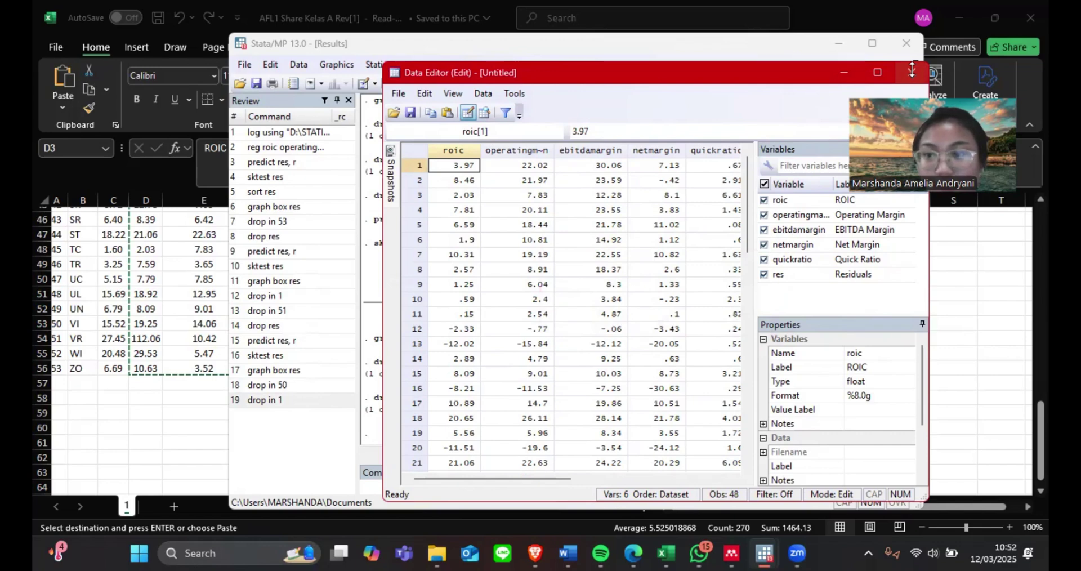
{"action": "left_click", "coordinate": [913, 70]}
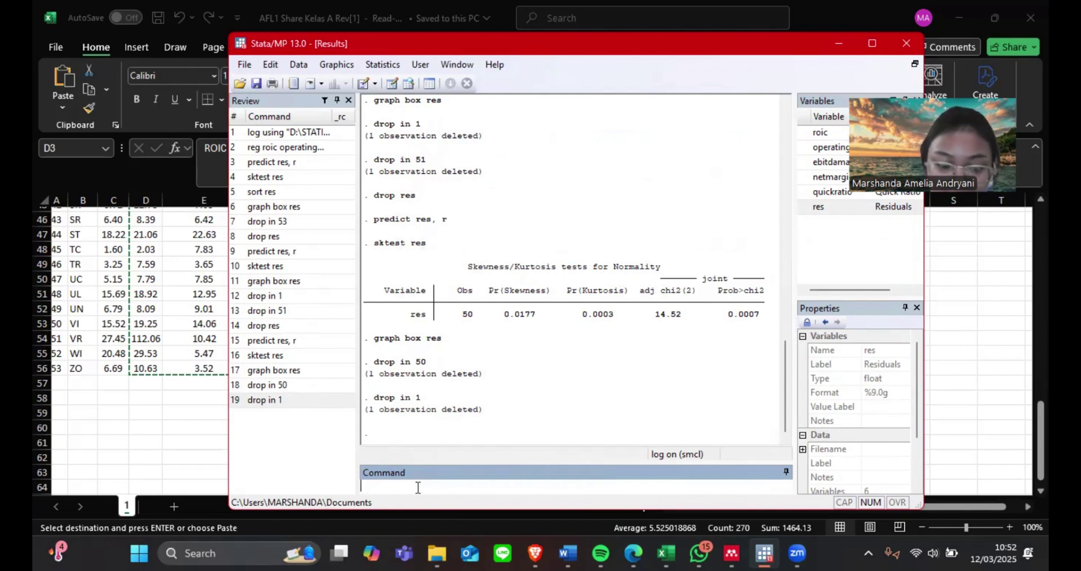
- Remove the outdated residuals variable from the dataset with the command "drop res"
{"action": "type", "text": "drop"}
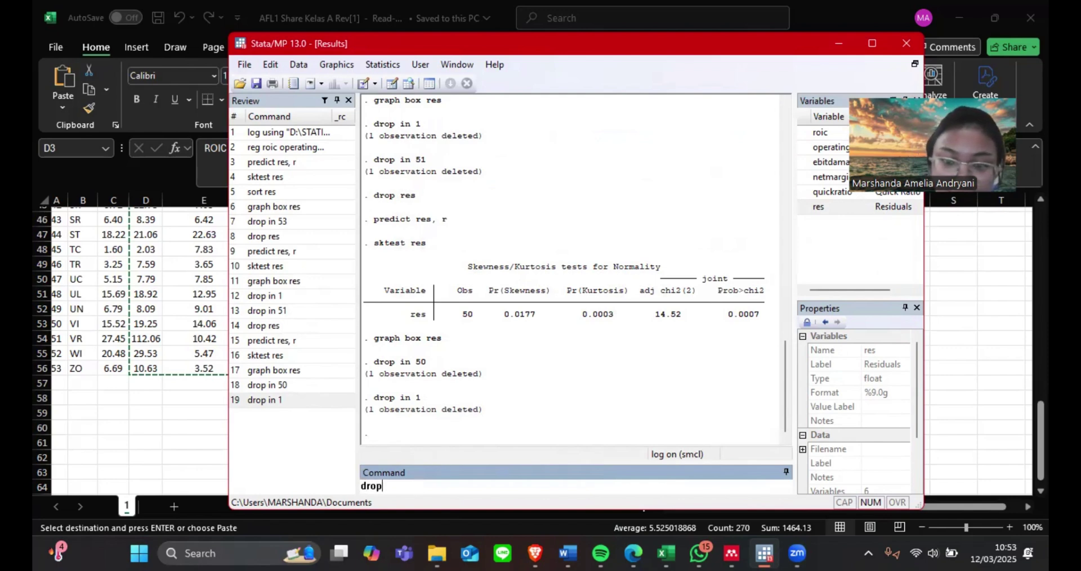
{"action": "left_click", "coordinate": [869, 208]}
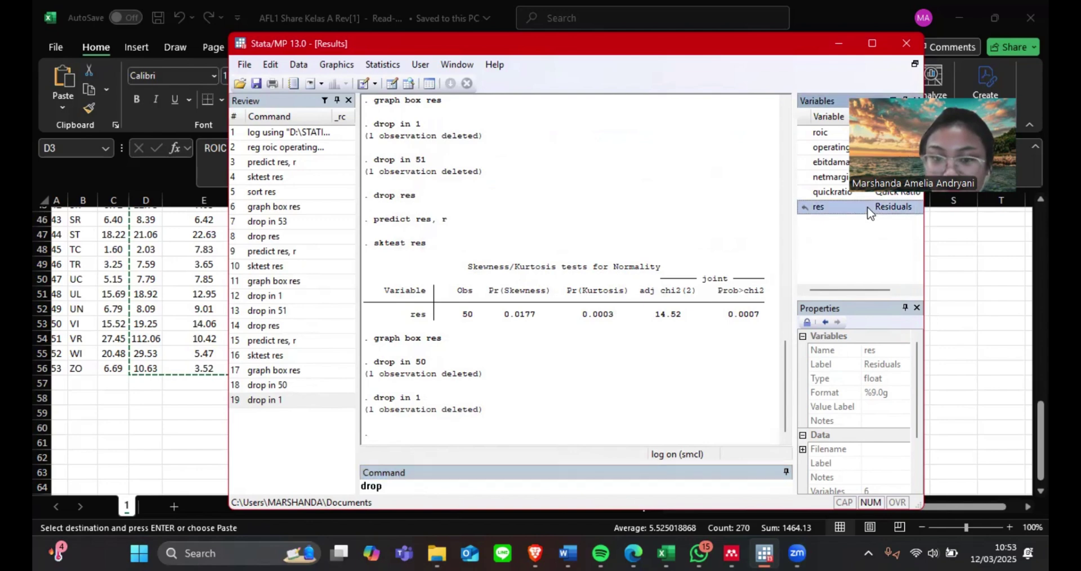
{"action": "key", "text": "Return"}
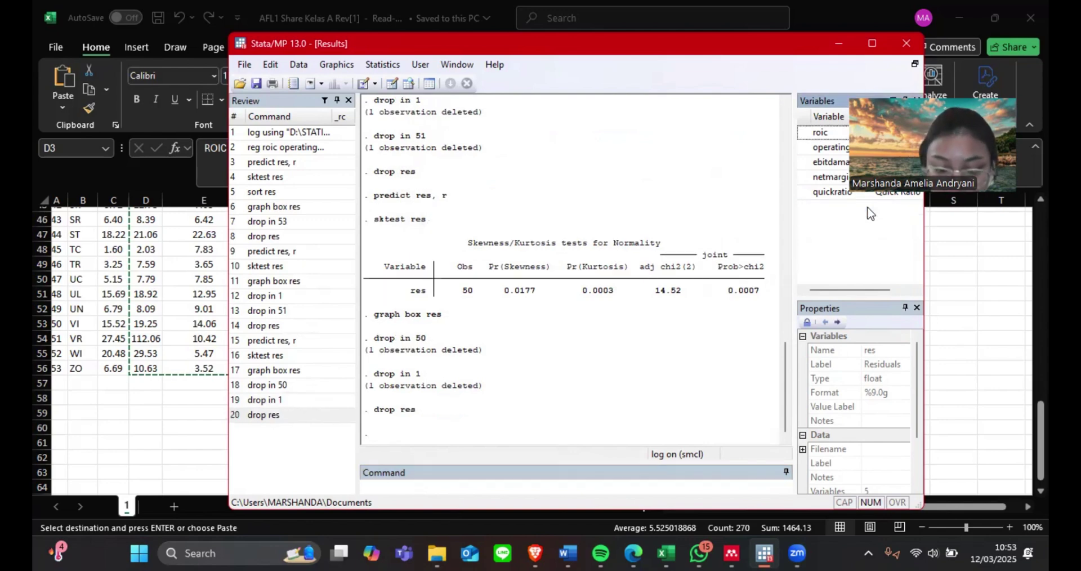
- Regenerate the residuals variable for the remaining observations with the command "predict res, r"
{"action": "type", "text": "pre"}
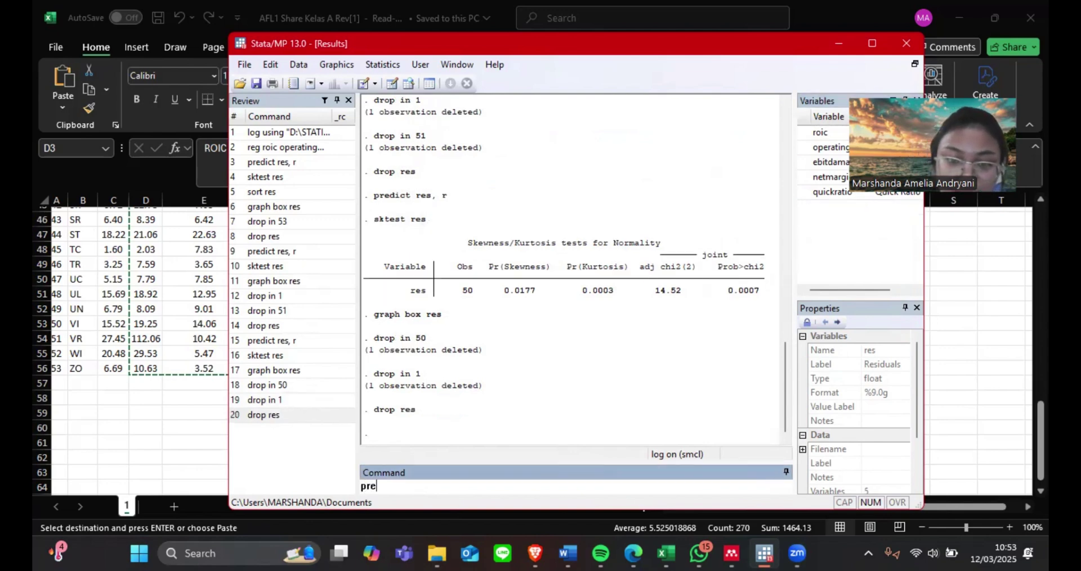
{"action": "type", "text": "dict"}
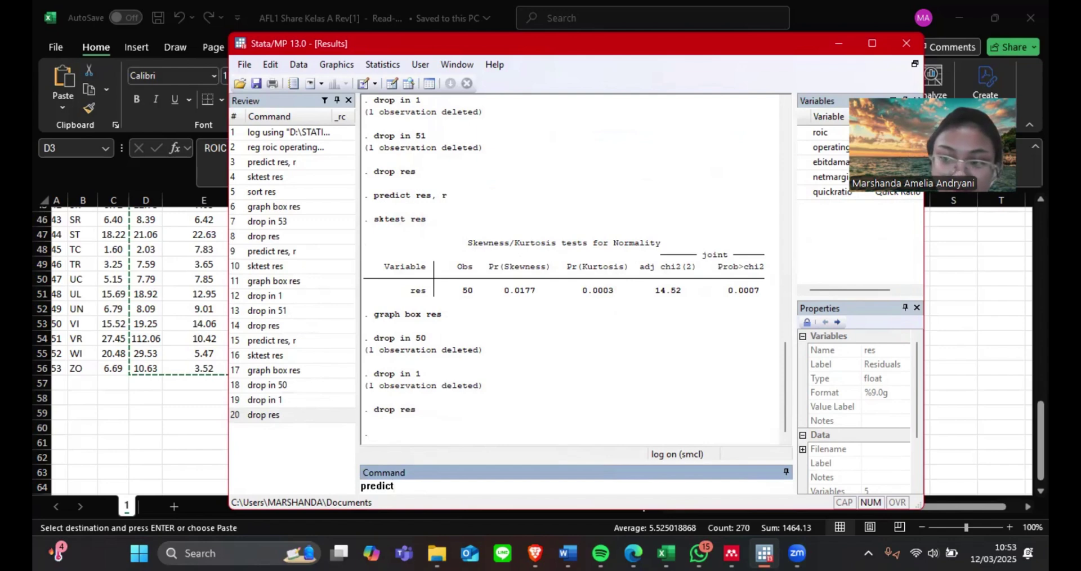
{"action": "type", "text": " res, r"}
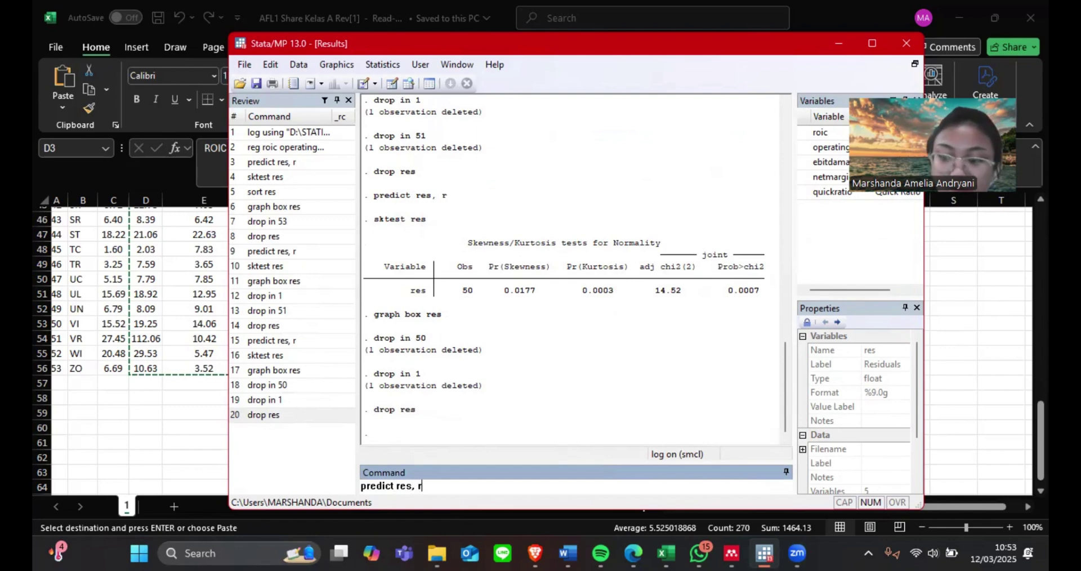
{"action": "key", "text": "Return"}
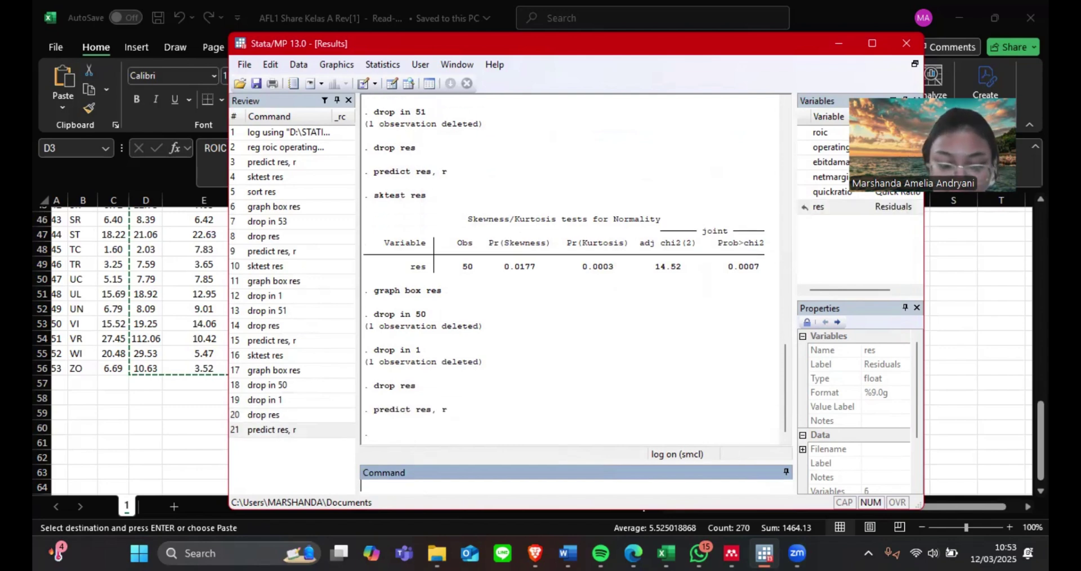
- Rerun the skewness/kurtosis normality test on the regenerated residuals with "sktest res" and check the Prob>chi2 value
{"action": "type", "text": "s"}
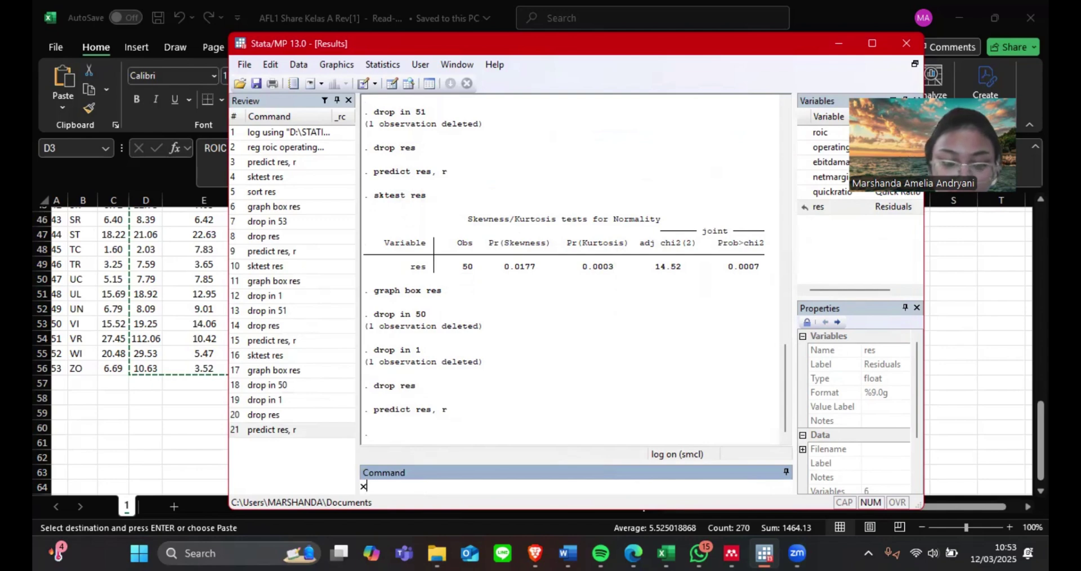
{"action": "type", "text": "ktest"}
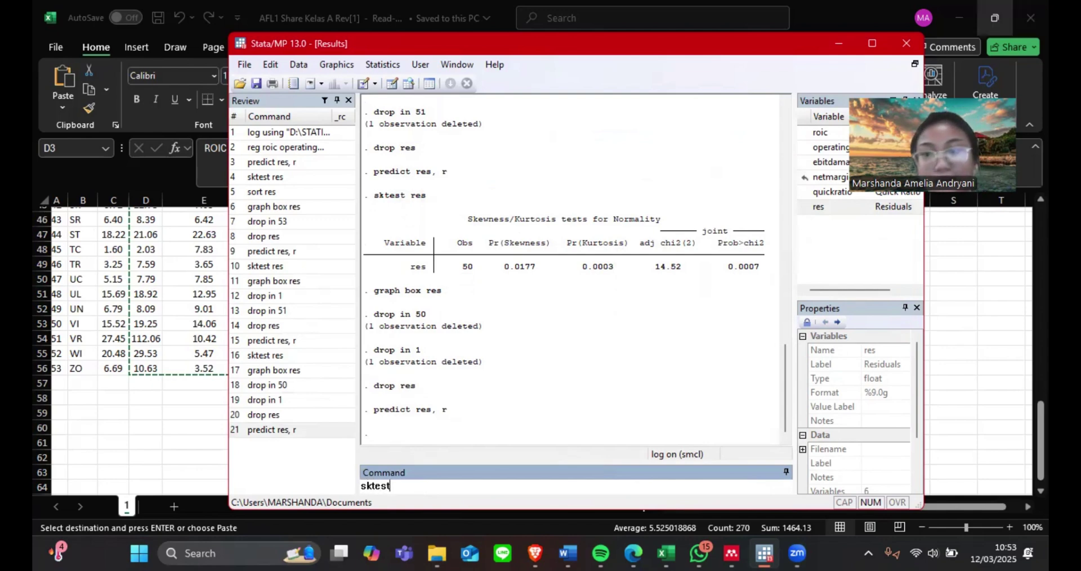
{"action": "left_click", "coordinate": [835, 207]}
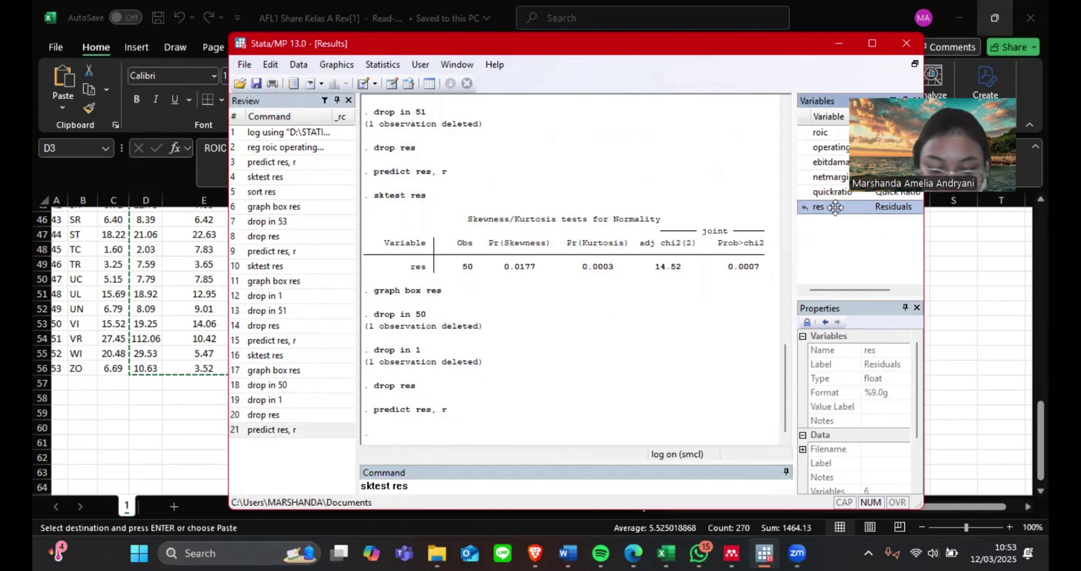
{"action": "key", "text": "Return"}
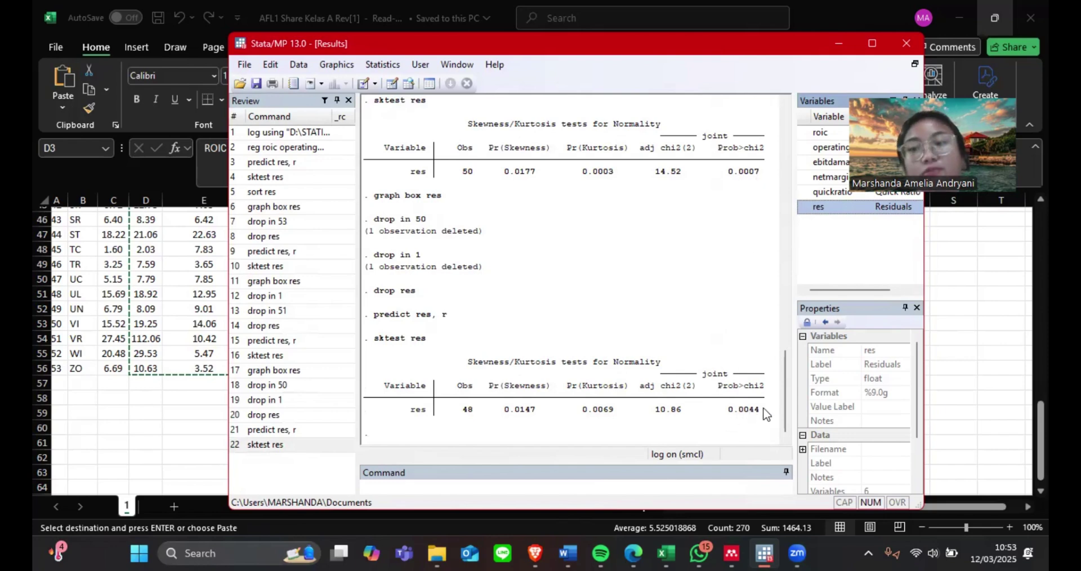
{"action": "left_click", "coordinate": [785, 409]}
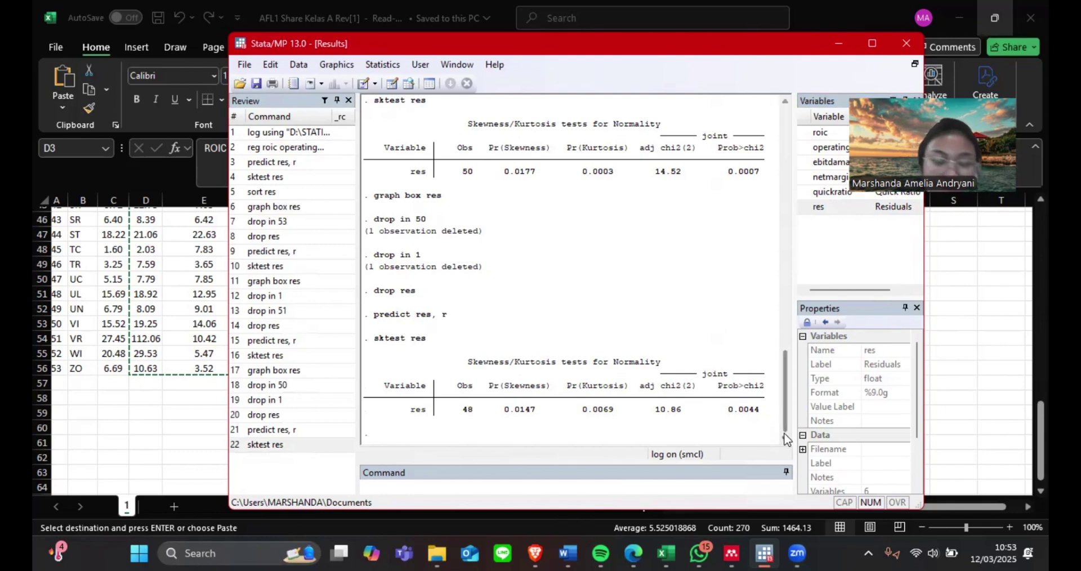
- Plot the regenerated residuals as a box plot with "graph box res", check for remaining outliers, and close the graph
{"action": "left_click", "coordinate": [393, 485]}
{"action": "type", "text": "graph box"}
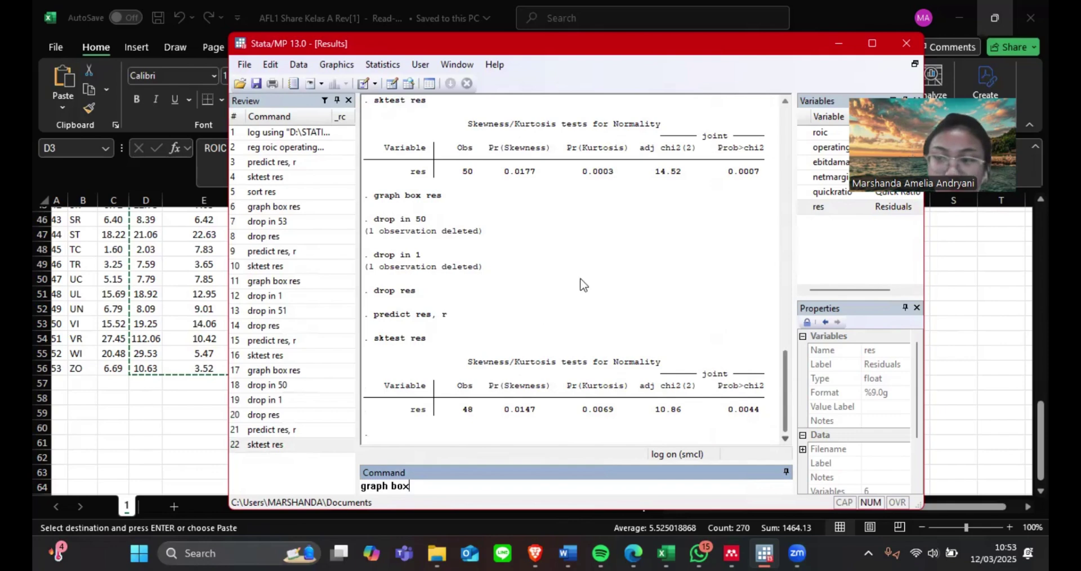
{"action": "double_click", "coordinate": [839, 210]}
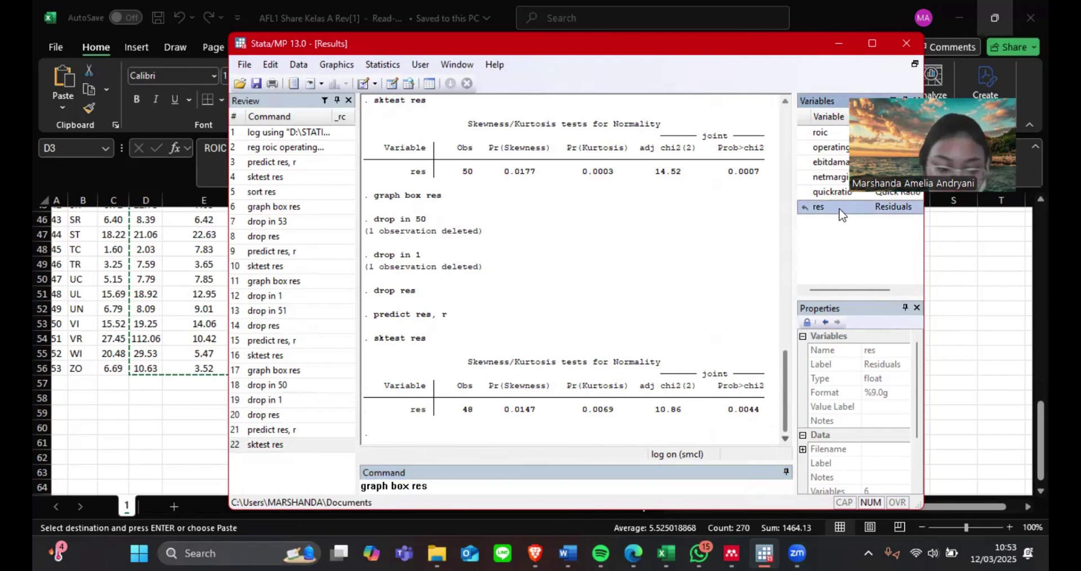
{"action": "key", "text": "Return"}
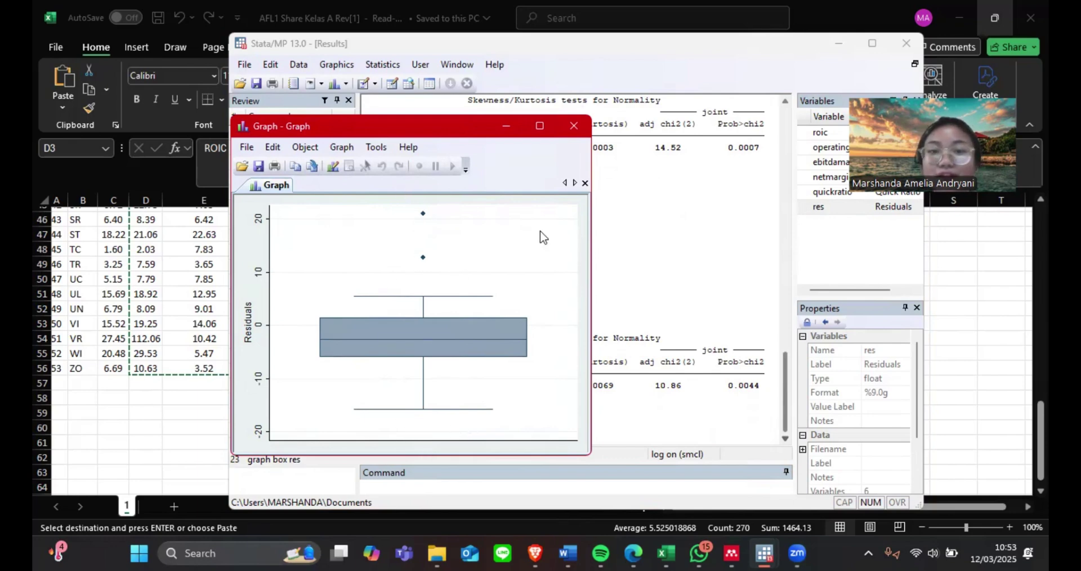
{"action": "left_click", "coordinate": [572, 126]}
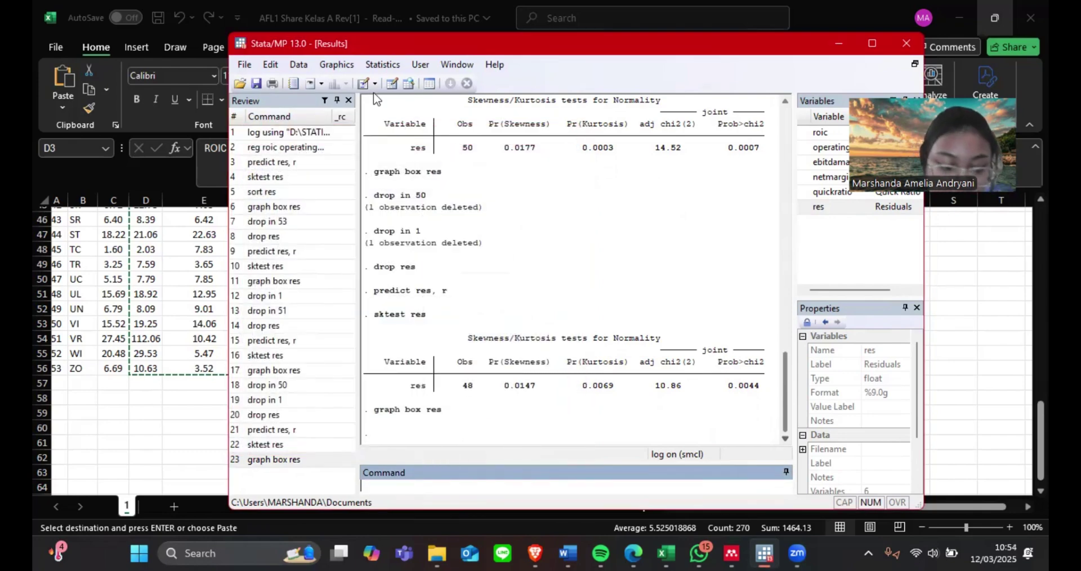
- Delete observation 48, the last row of the dataset, in the Data Editor and close the editor
{"action": "left_click", "coordinate": [392, 84]}
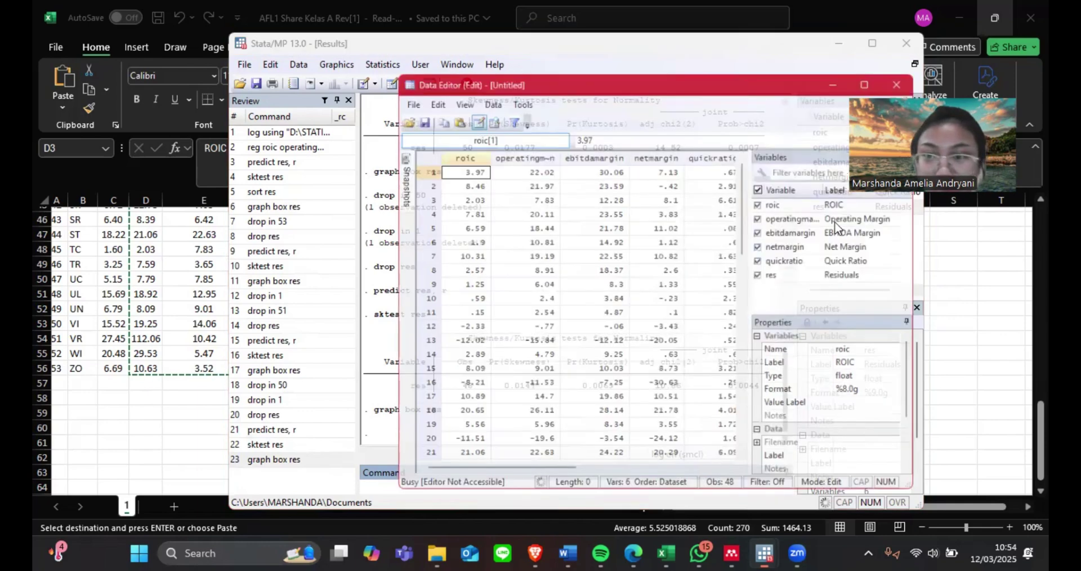
{"action": "left_click_drag", "start_coordinate": [743, 214], "coordinate": [753, 343]}
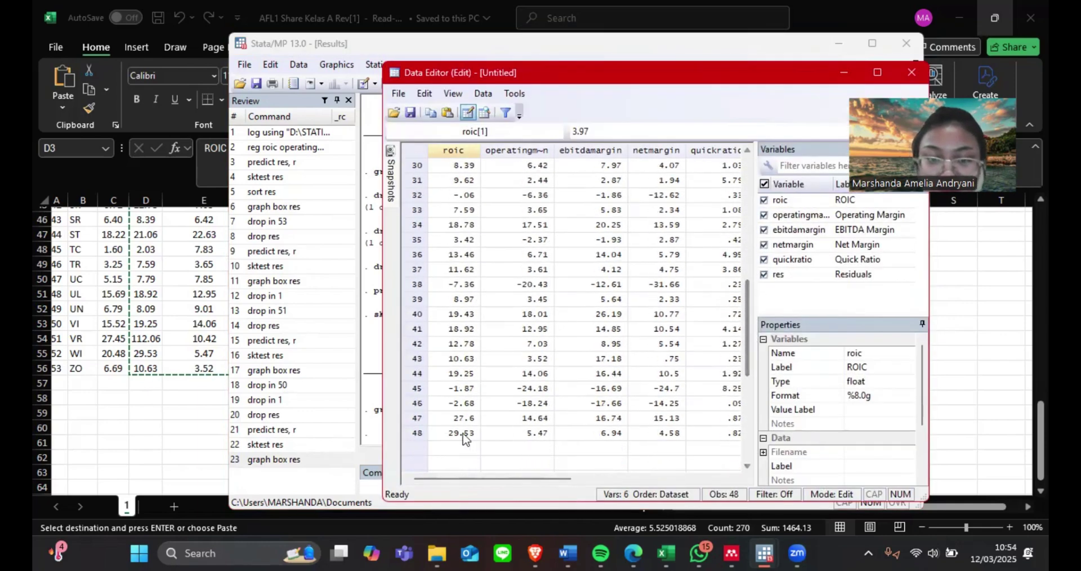
{"action": "left_click", "coordinate": [419, 440]}
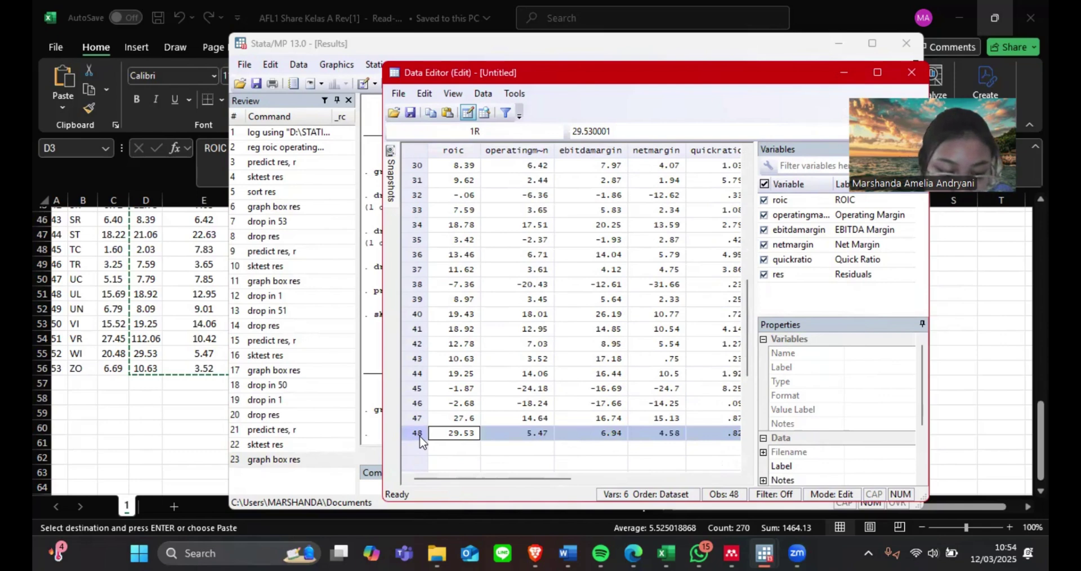
{"action": "key", "text": "Delete"}
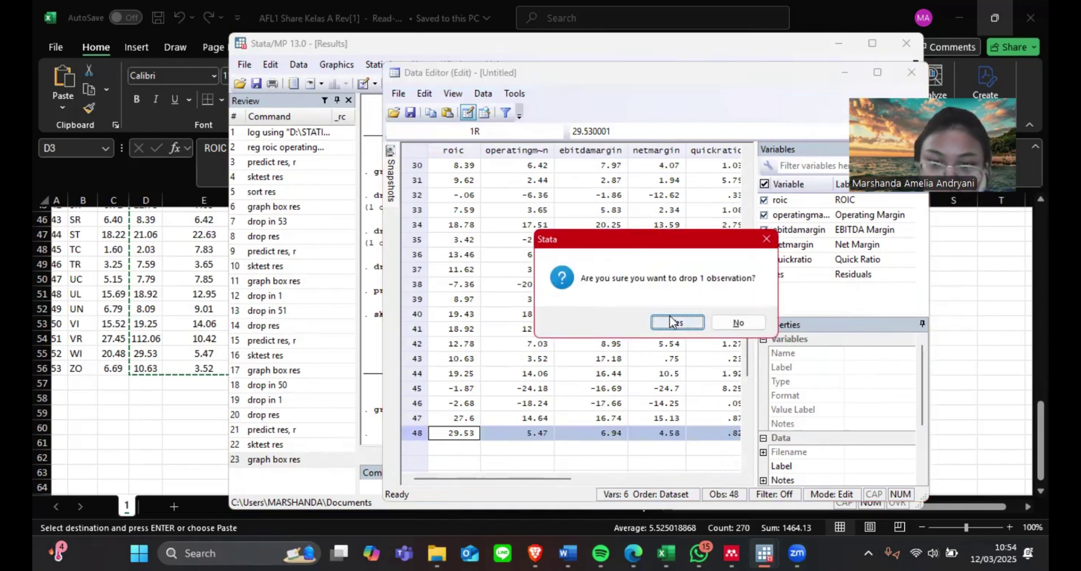
{"action": "left_click", "coordinate": [674, 323]}
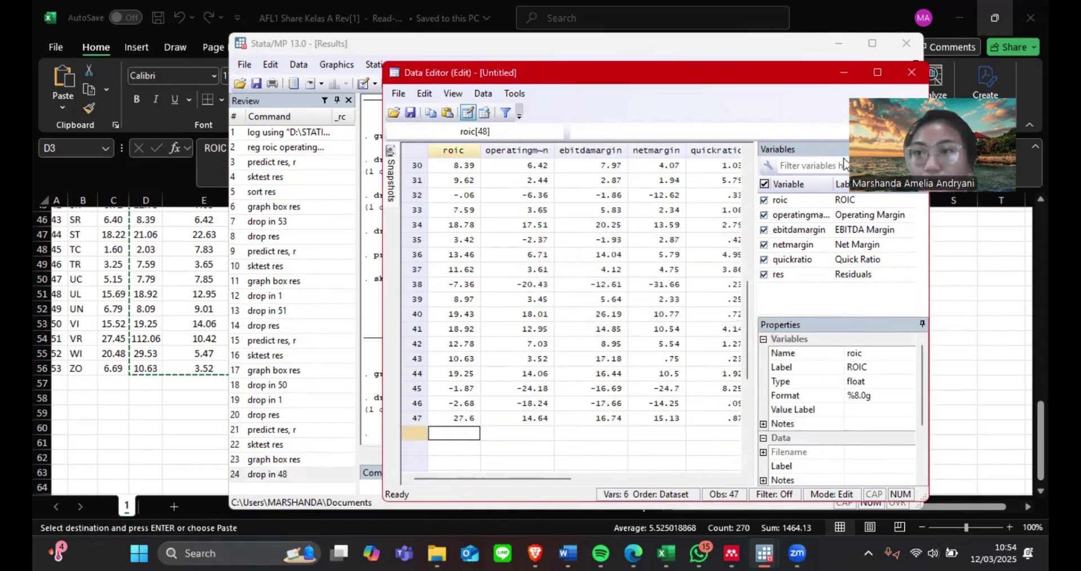
{"action": "left_click", "coordinate": [911, 72]}
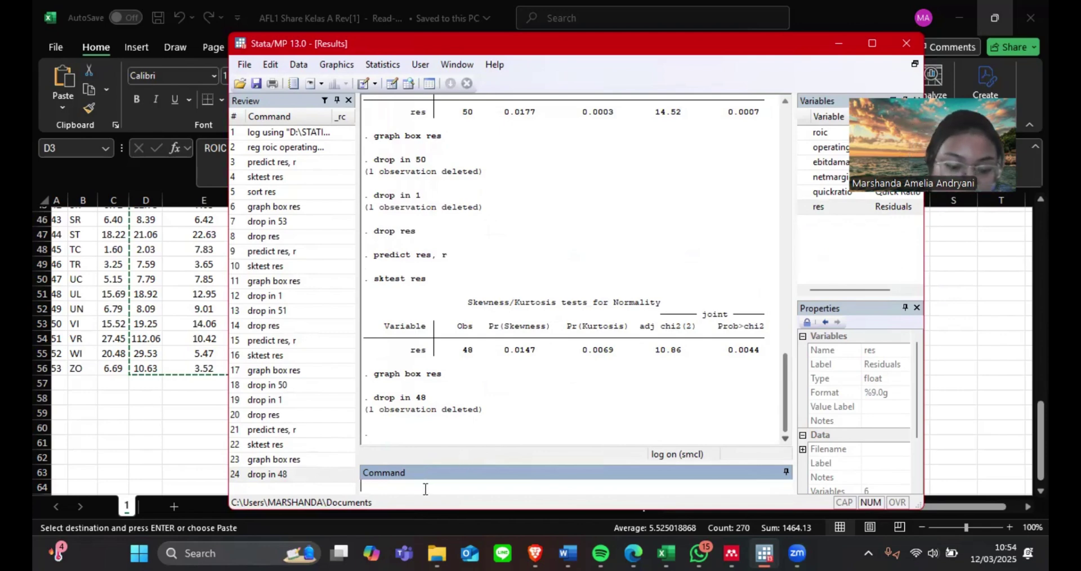
- Drop the outdated residuals variable with the command "drop res" after the latest outlier removal
{"action": "type", "text": "drop"}
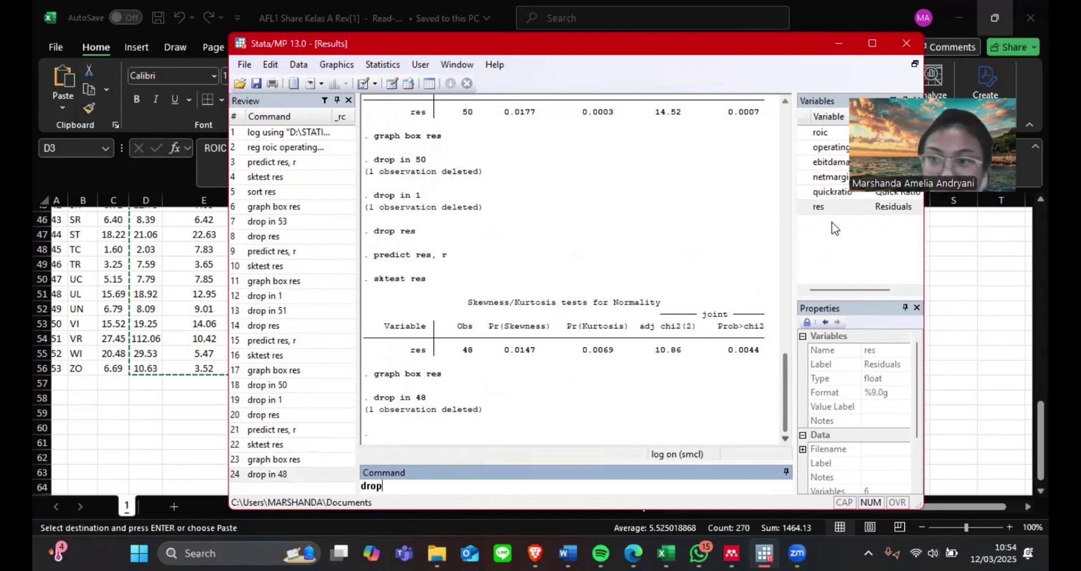
{"action": "left_click", "coordinate": [834, 207]}
{"action": "key", "text": "Return"}
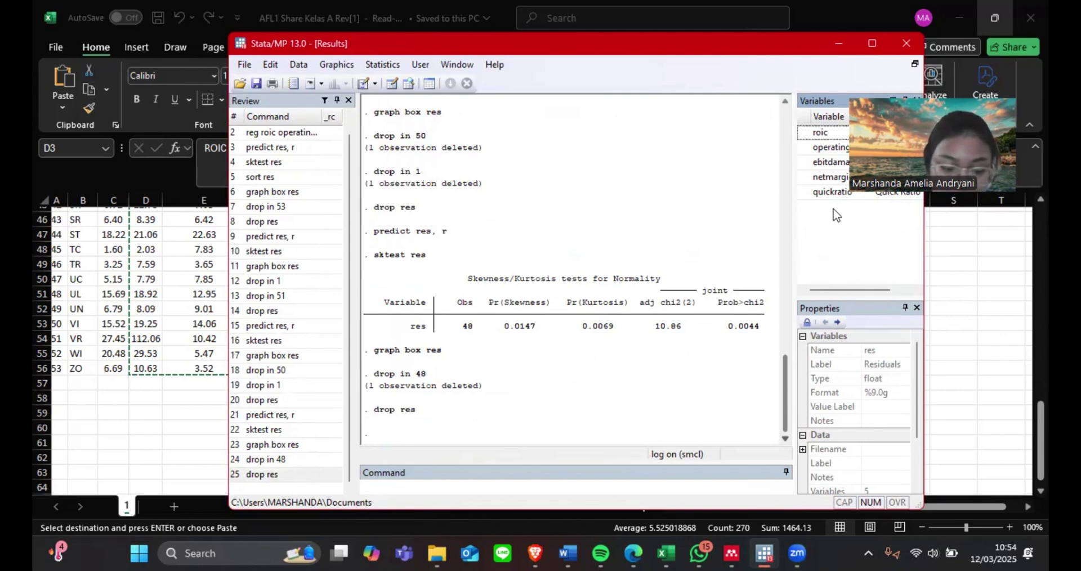
- Recreate the residuals variable on the reduced sample with the command "predict res, r"
{"action": "type", "text": "predict "}
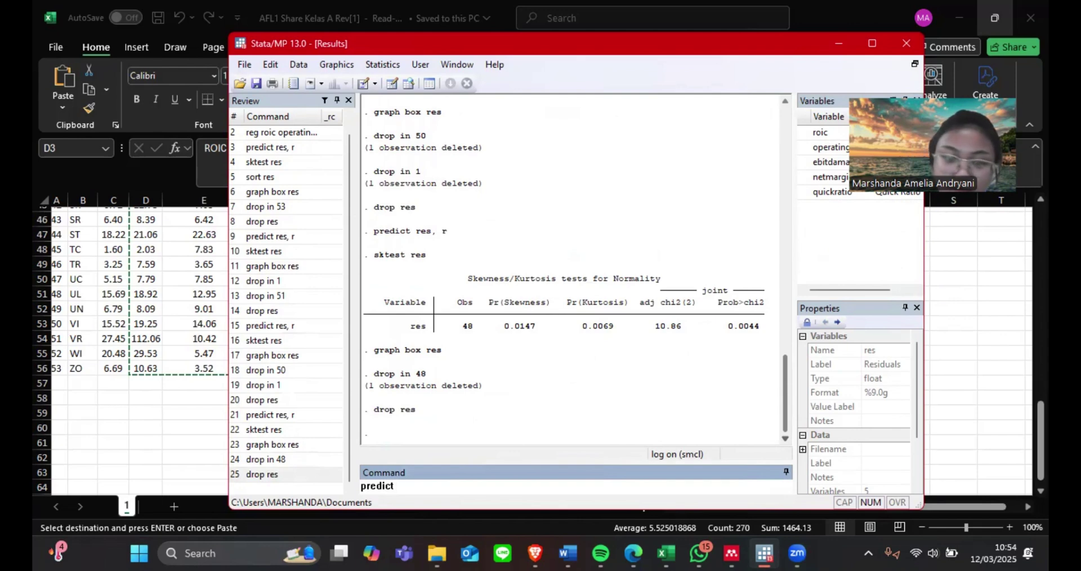
{"action": "type", "text": "res, "}
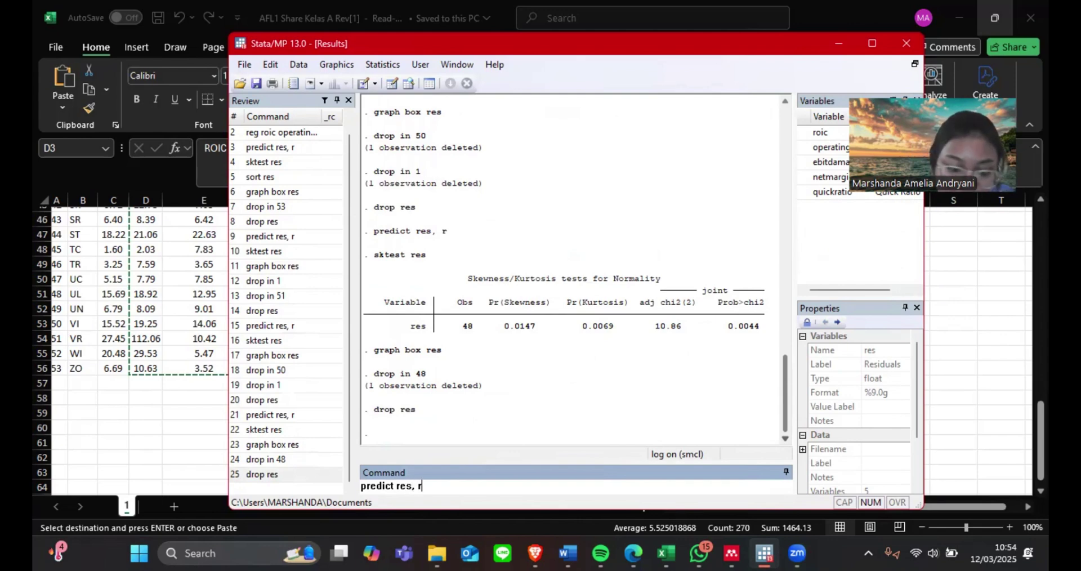
{"action": "type", "text": "r"}
{"action": "key", "text": "Return"}
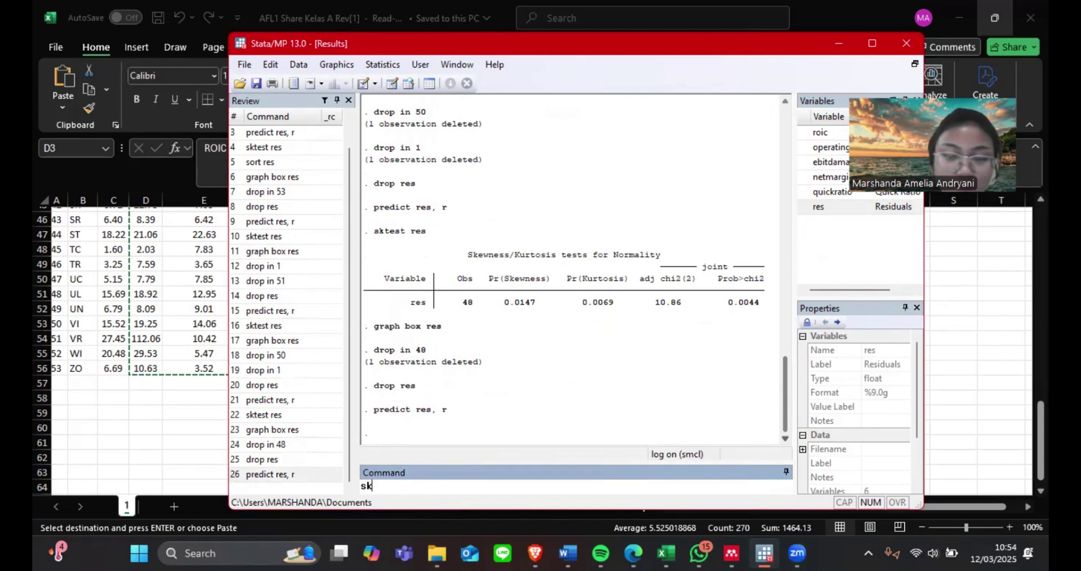
- Repeat the skewness/kurtosis normality test with "sktest res" and check its joint Prob>chi2 value
{"action": "type", "text": "sktest"}
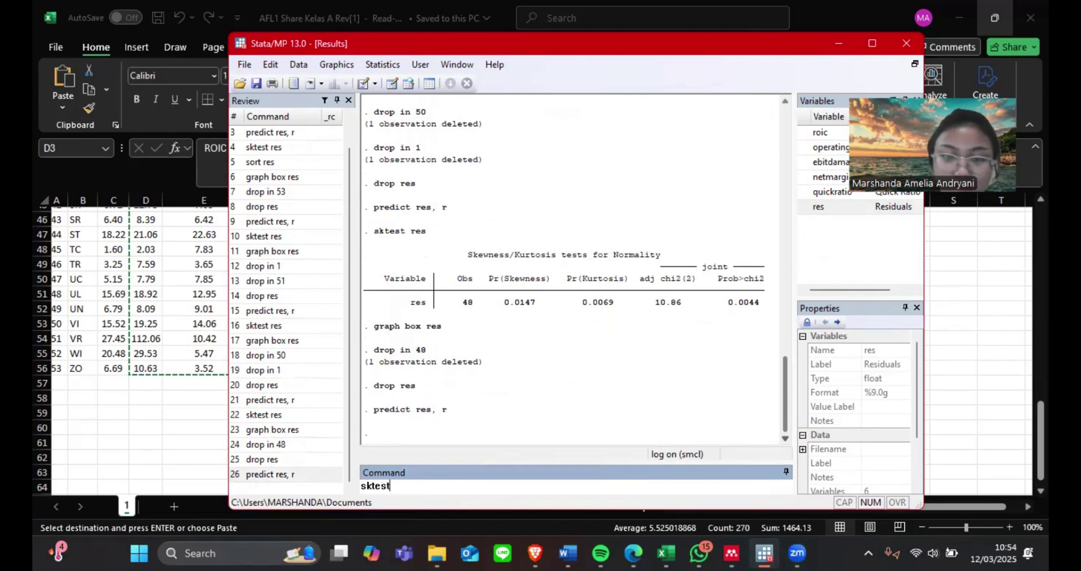
{"action": "left_click", "coordinate": [839, 208]}
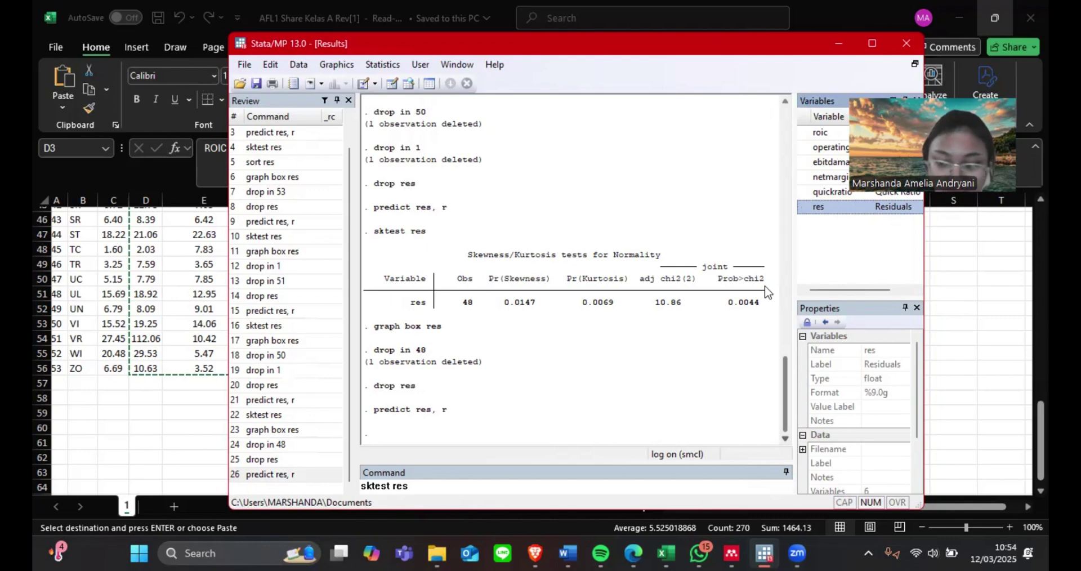
{"action": "key", "text": "Return"}
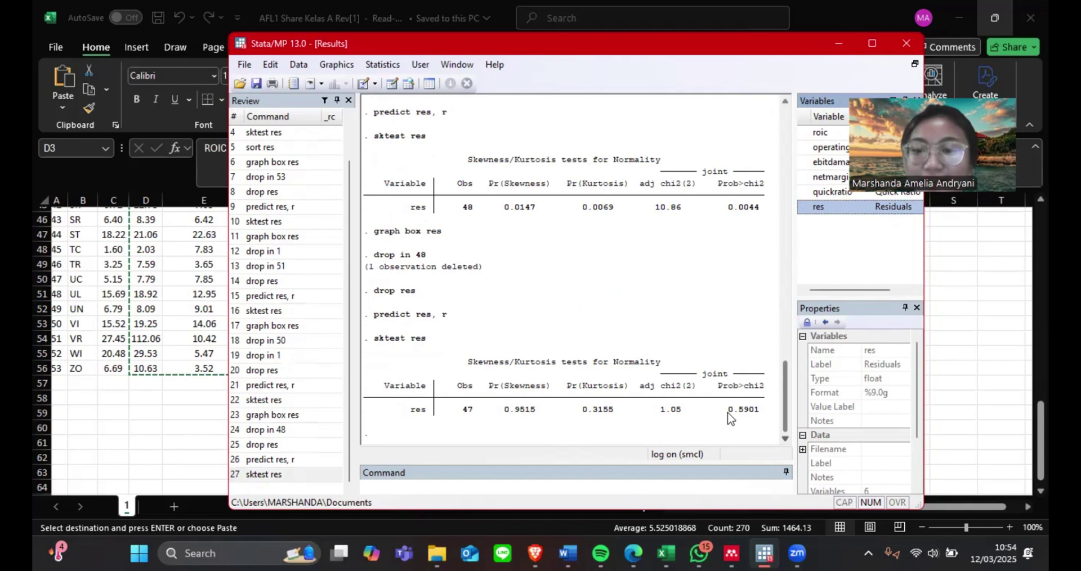
{"action": "left_click_drag", "start_coordinate": [725, 409], "coordinate": [772, 416]}
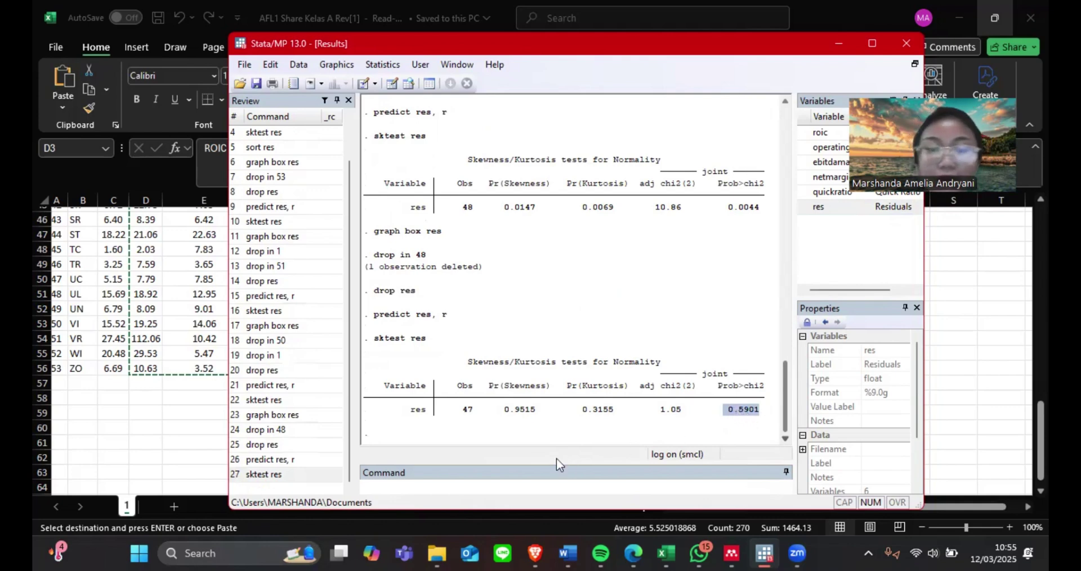
- Run the Ramsey RESET test for omitted variables with "estat ovtest" and check its Prob > F value
{"action": "left_click", "coordinate": [484, 482]}
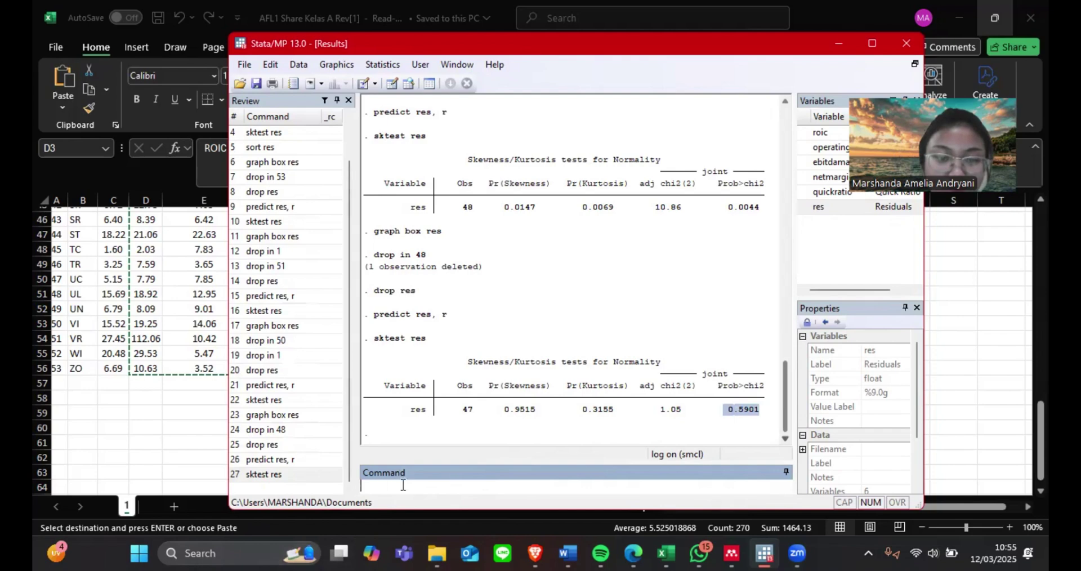
{"action": "type", "text": "estat"}
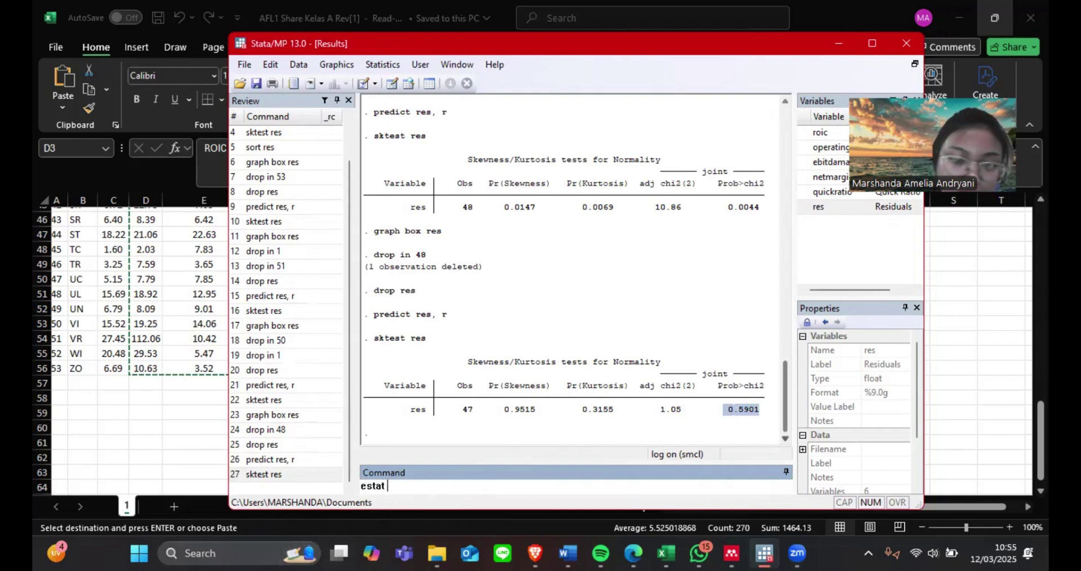
{"action": "type", "text": " ovtest"}
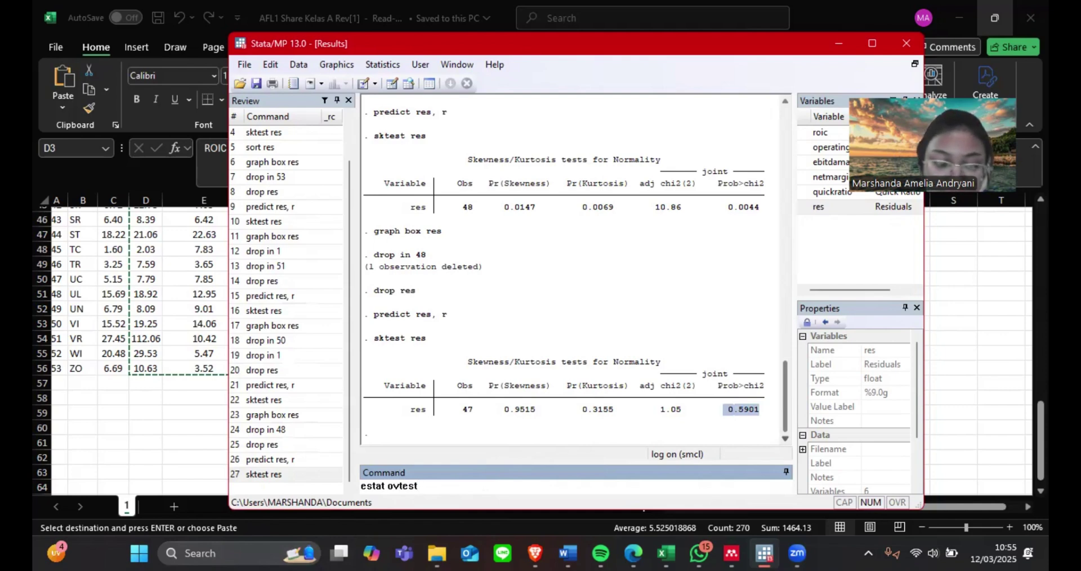
{"action": "key", "text": "Return"}
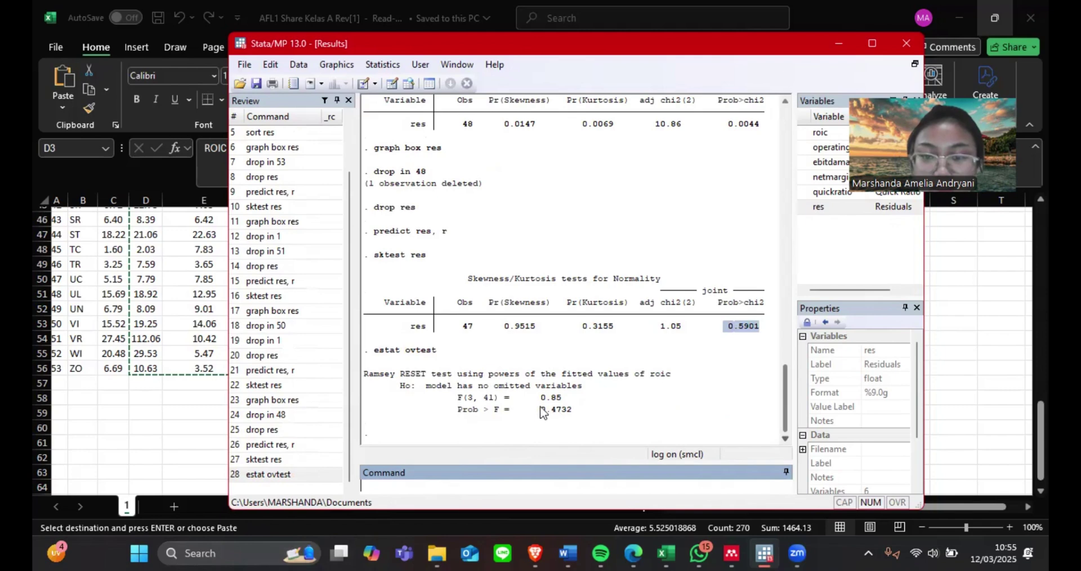
{"action": "left_click_drag", "start_coordinate": [541, 412], "coordinate": [574, 414]}
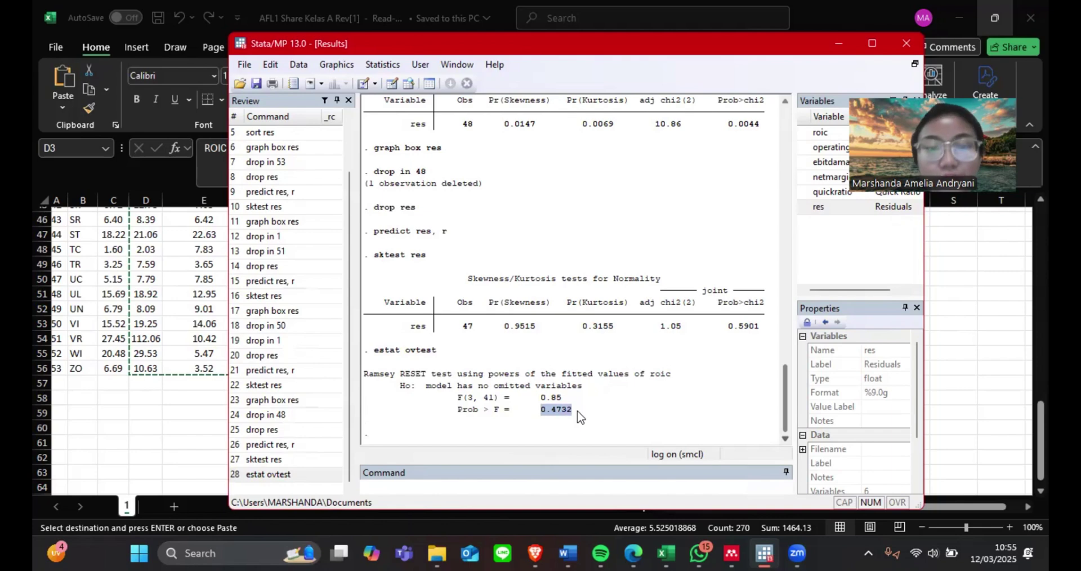
{"action": "left_click_drag", "start_coordinate": [375, 352], "coordinate": [439, 356]}
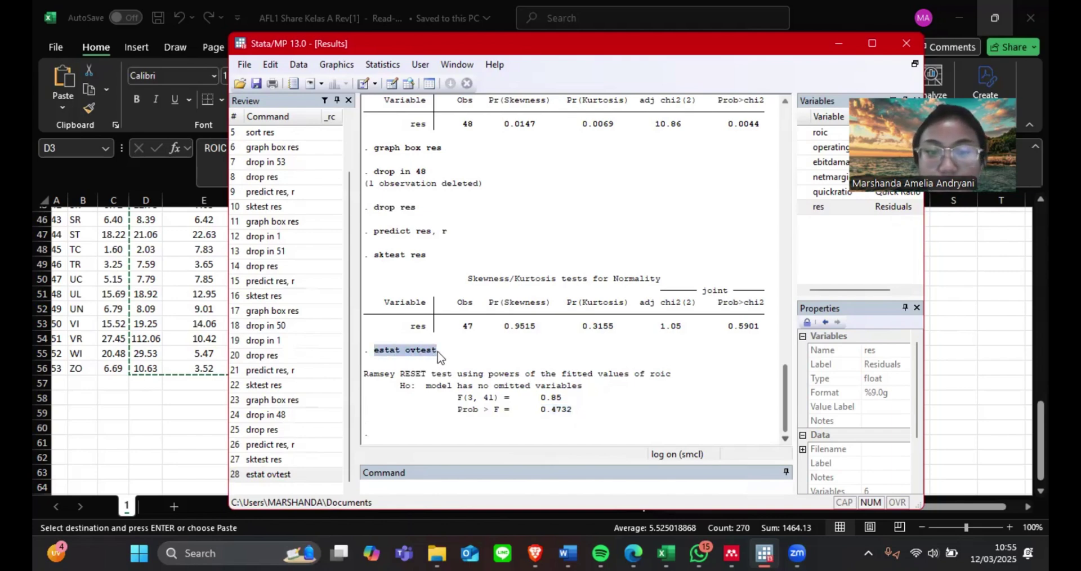
- Test for multicollinearity with the command "vif" and check the VIF and 1/VIF values of operating margin and quick ratio
{"action": "left_click", "coordinate": [416, 484]}
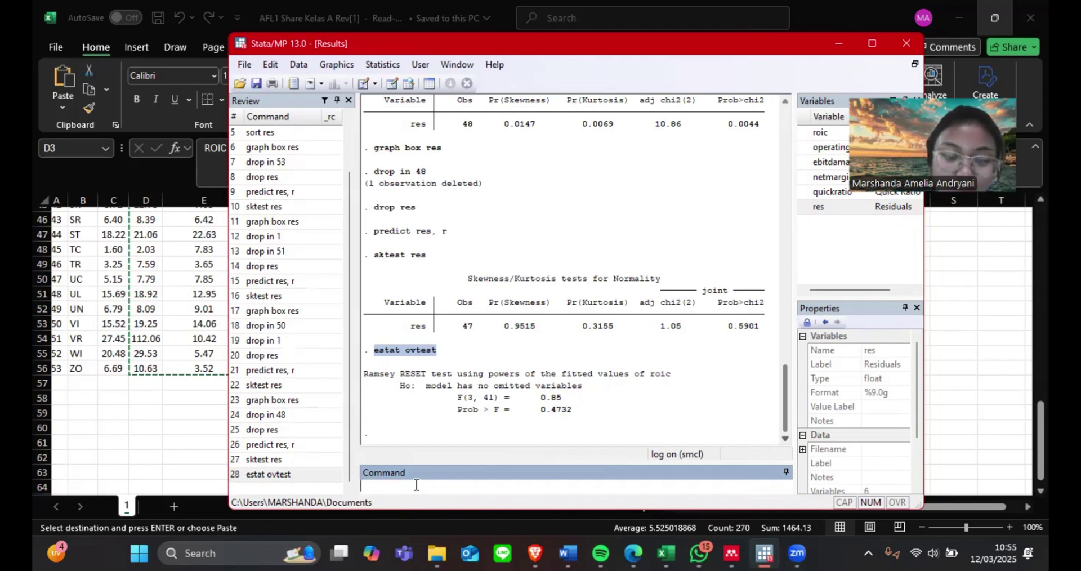
{"action": "type", "text": "vif"}
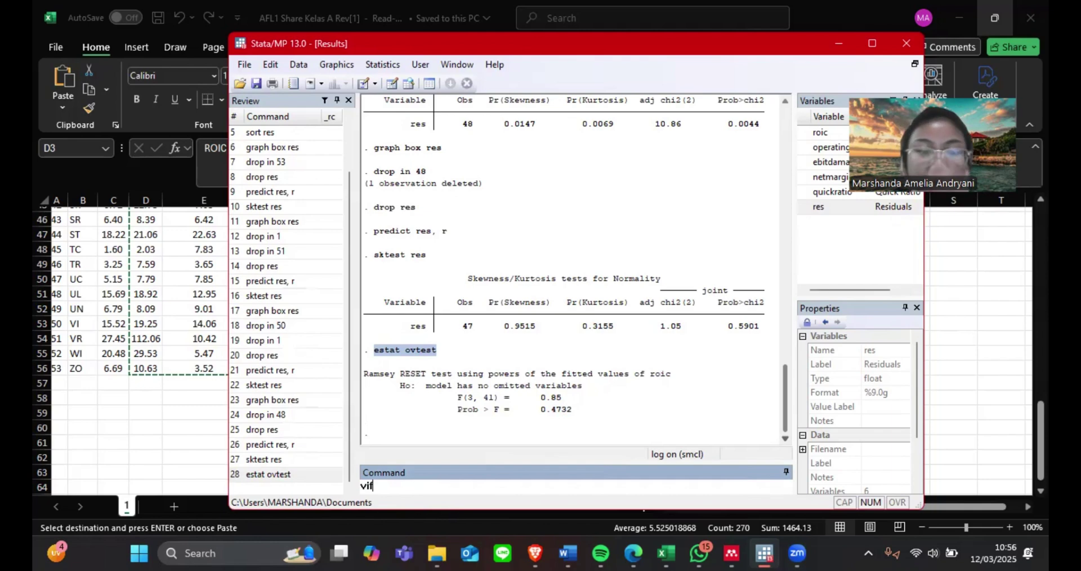
{"action": "key", "text": "Return"}
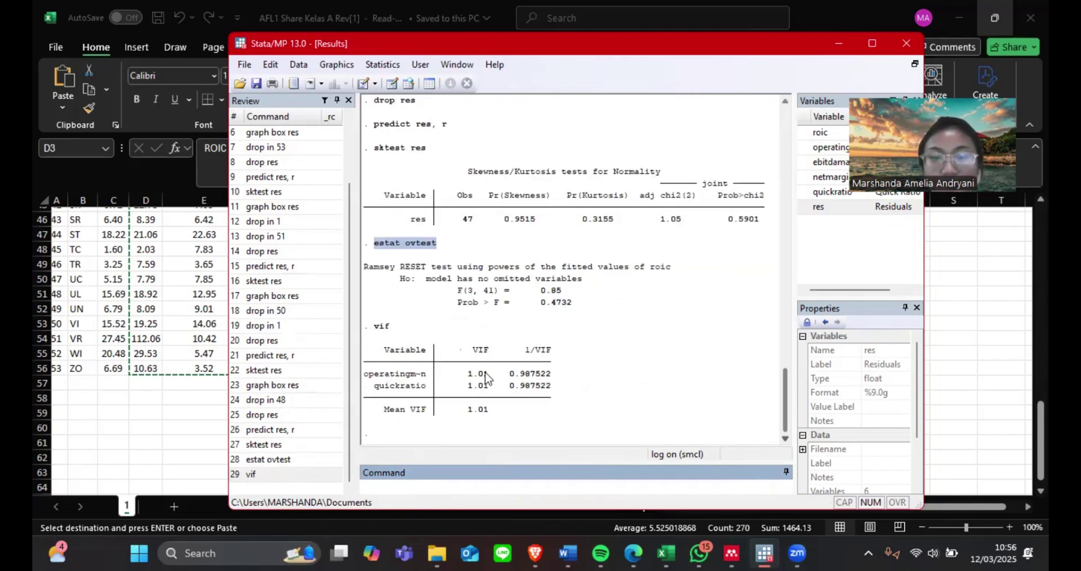
{"action": "left_click_drag", "start_coordinate": [463, 374], "coordinate": [555, 383]}
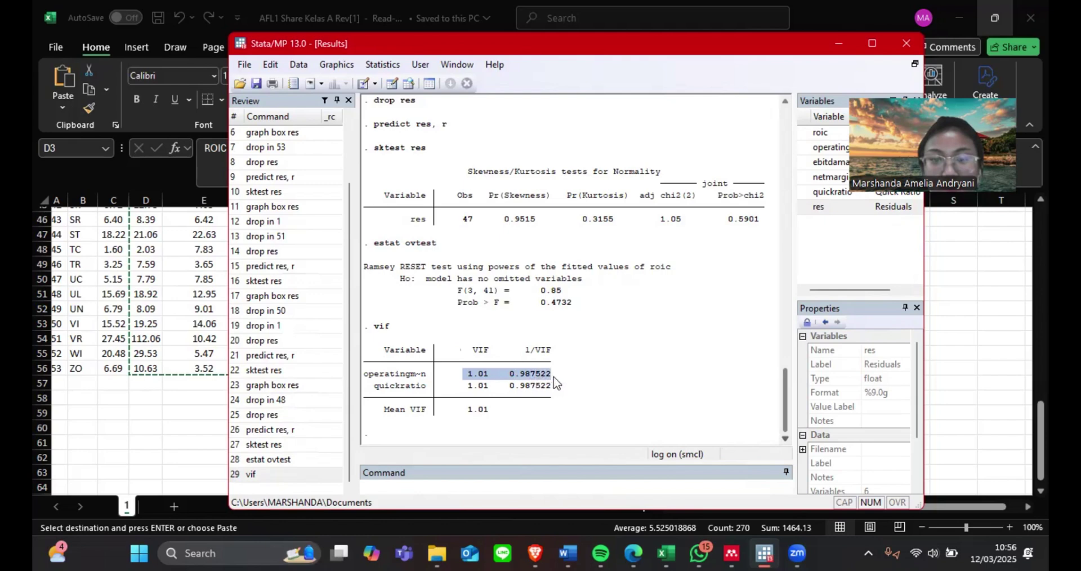
{"action": "left_click_drag", "start_coordinate": [466, 388], "coordinate": [566, 396]}
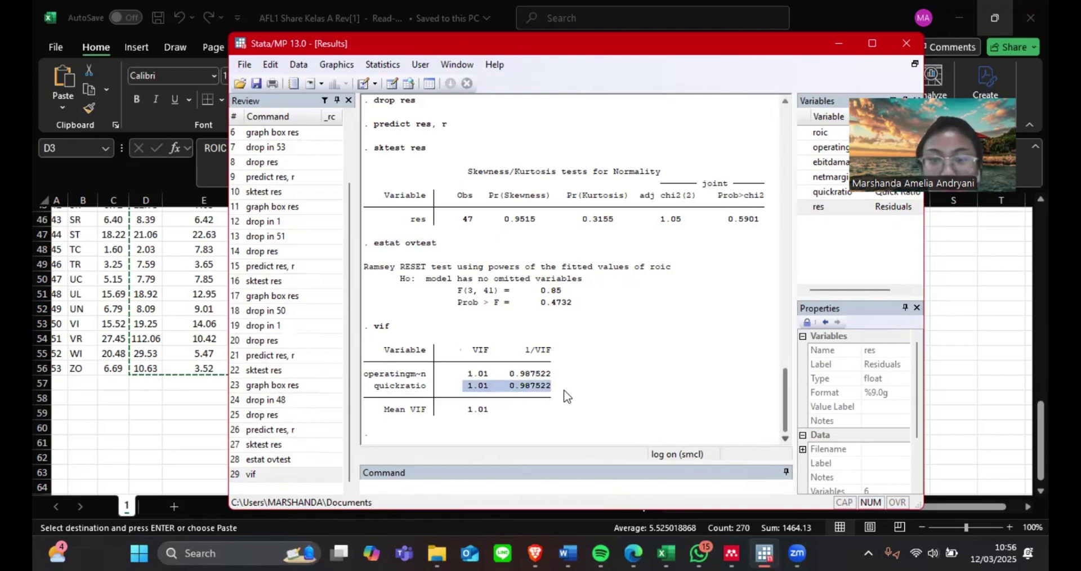
{"action": "left_click", "coordinate": [610, 372]}
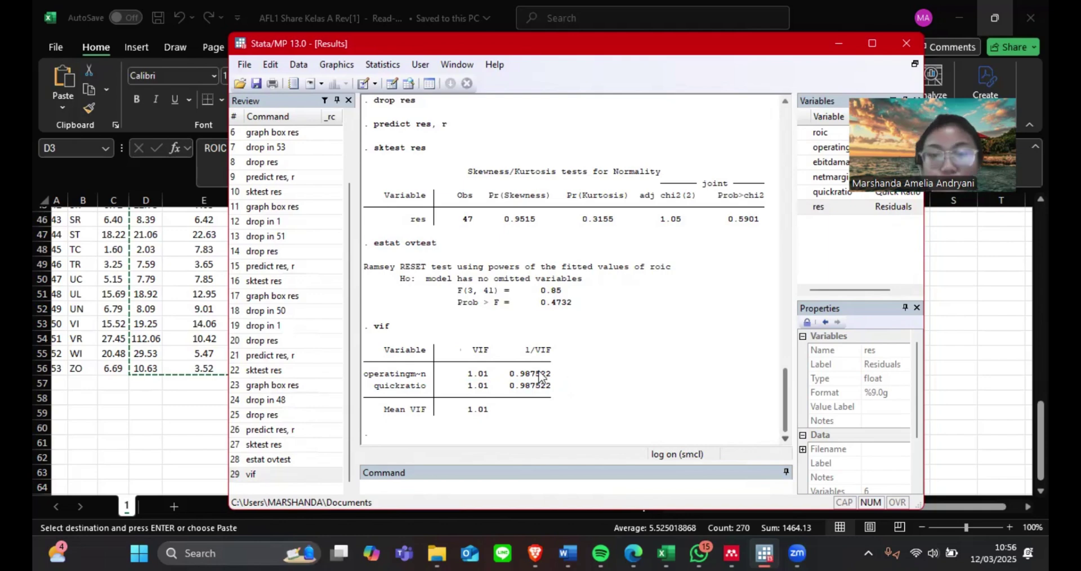
{"action": "left_click_drag", "start_coordinate": [506, 389], "coordinate": [560, 386]}
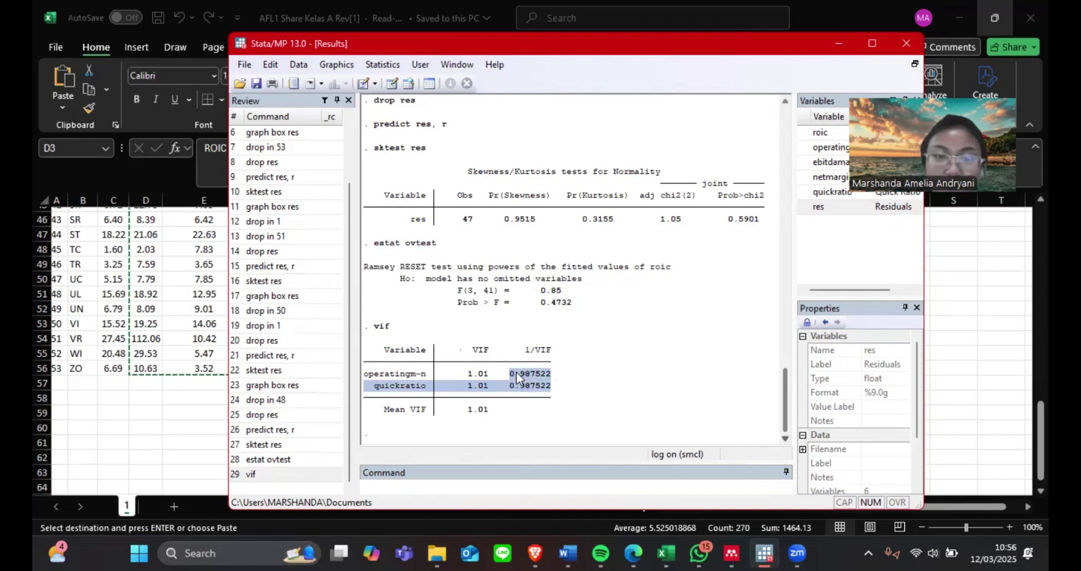
- Run the Breusch-Pagan heteroskedasticity test with the command "hettest" and check its Prob > chi2 value
{"action": "left_click", "coordinate": [439, 485]}
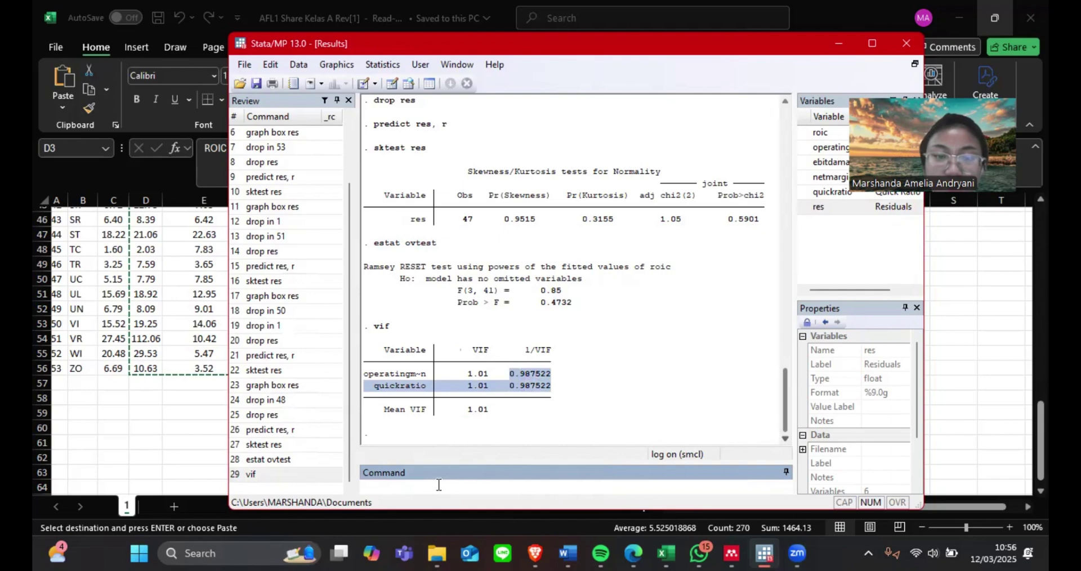
{"action": "type", "text": "hettest"}
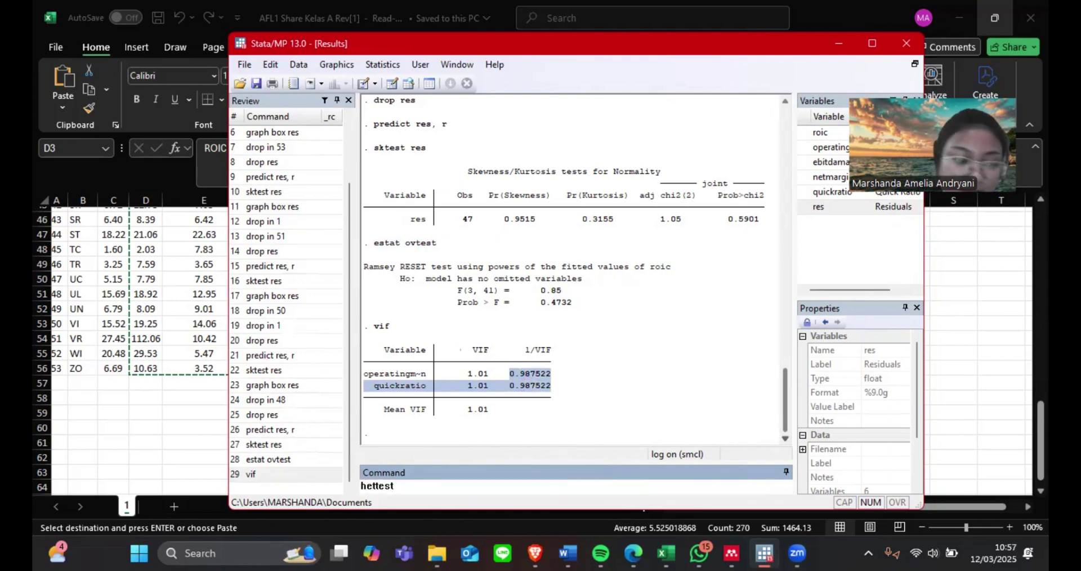
{"action": "key", "text": "Return"}
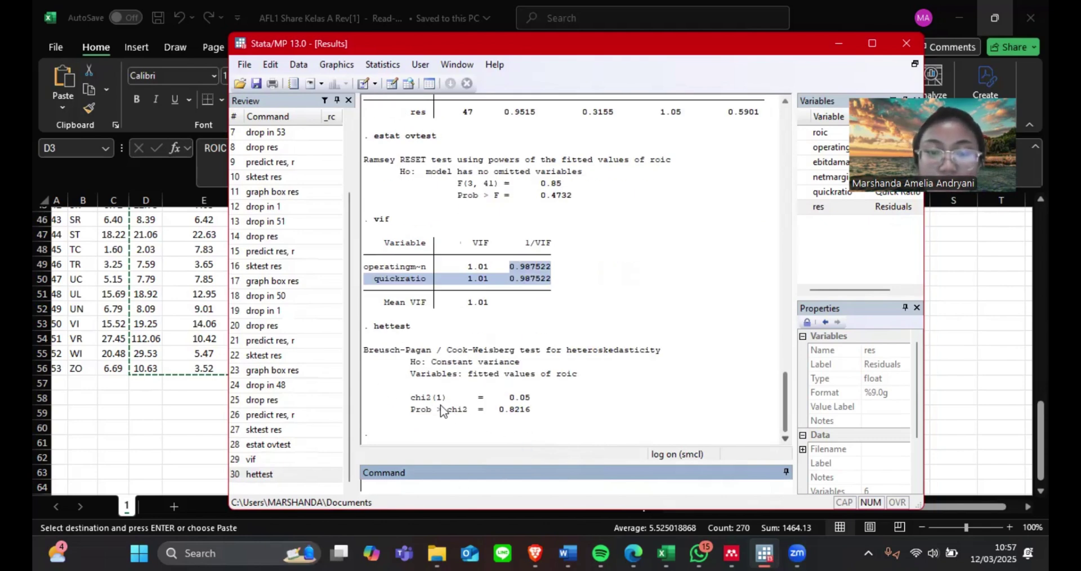
{"action": "left_click_drag", "start_coordinate": [410, 411], "coordinate": [534, 427]}
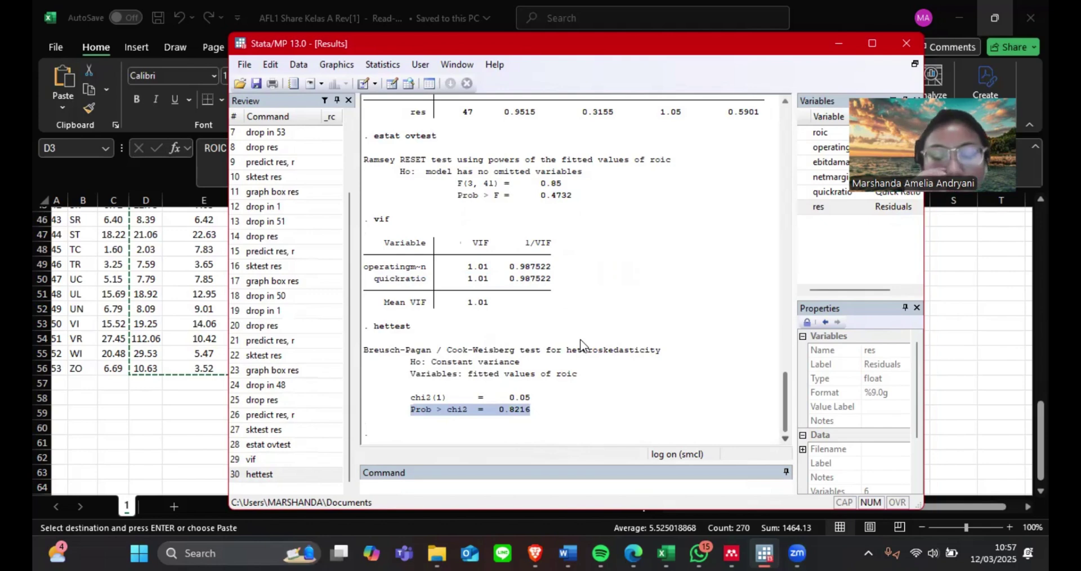
{"action": "left_click", "coordinate": [413, 415]}
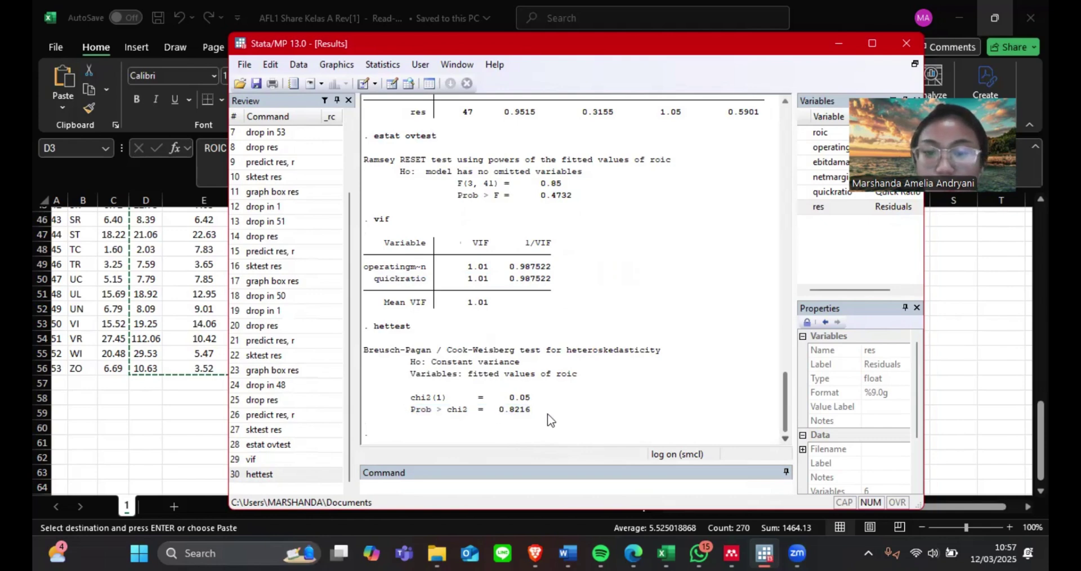
{"action": "left_click_drag", "start_coordinate": [406, 415], "coordinate": [551, 414]}
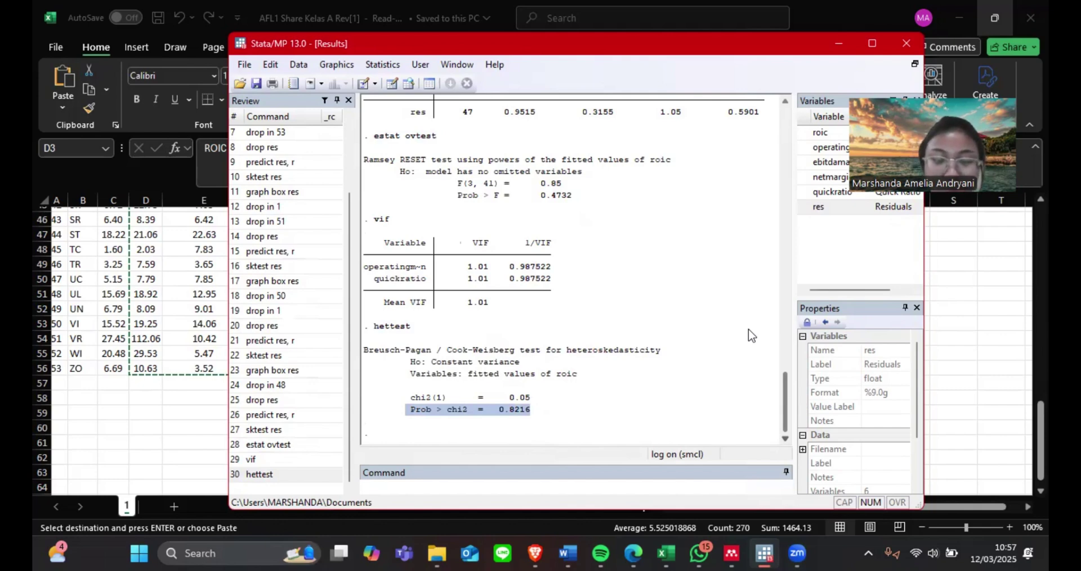
{"action": "left_click", "coordinate": [517, 488]}
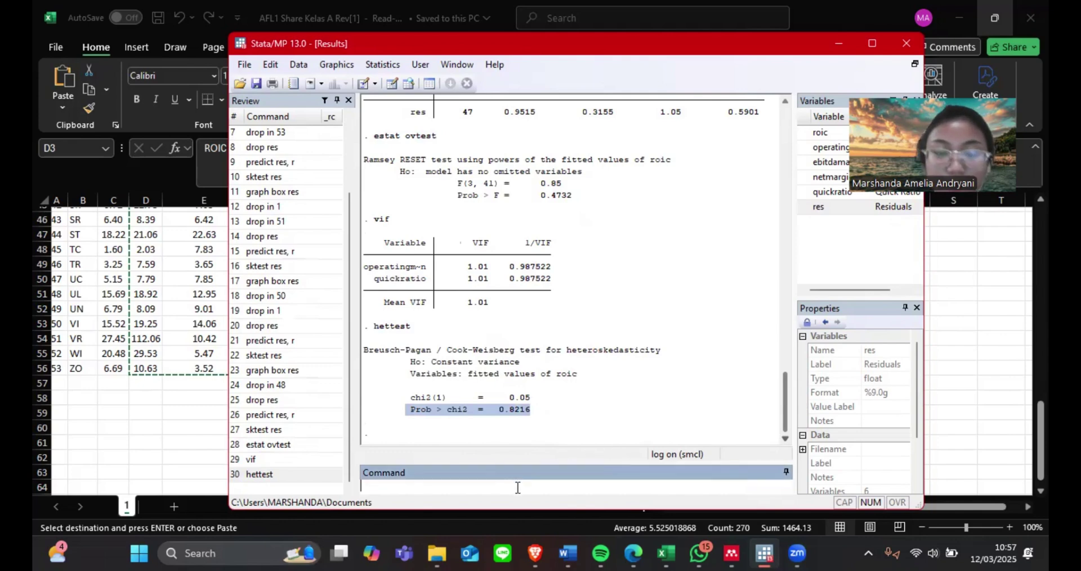
- Rerun the regression on the cleaned data with the command "reg roic operatingmargin quickratio"
{"action": "type", "text": "reg"}
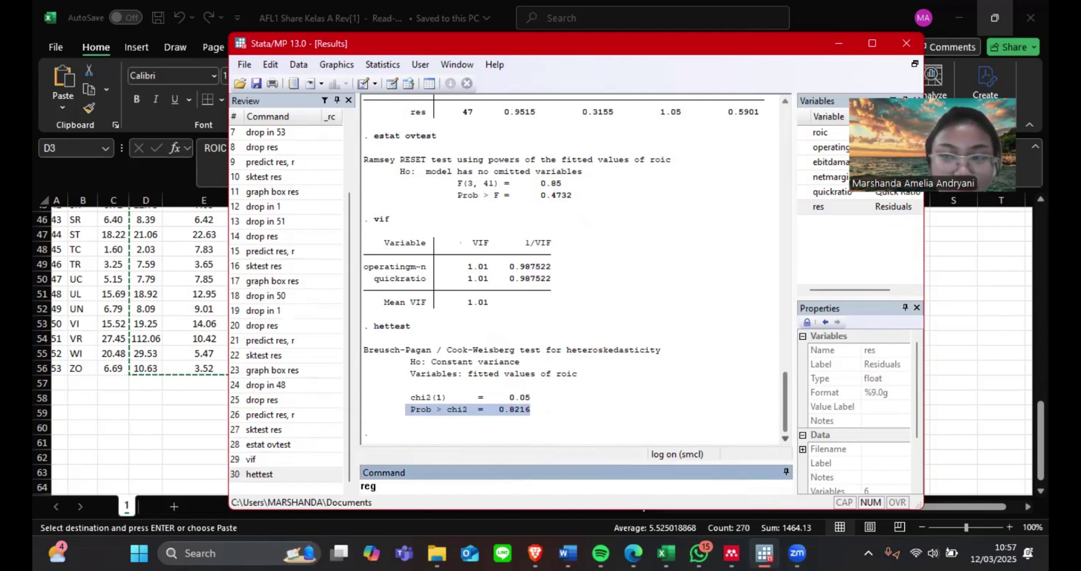
{"action": "double_click", "coordinate": [825, 133]}
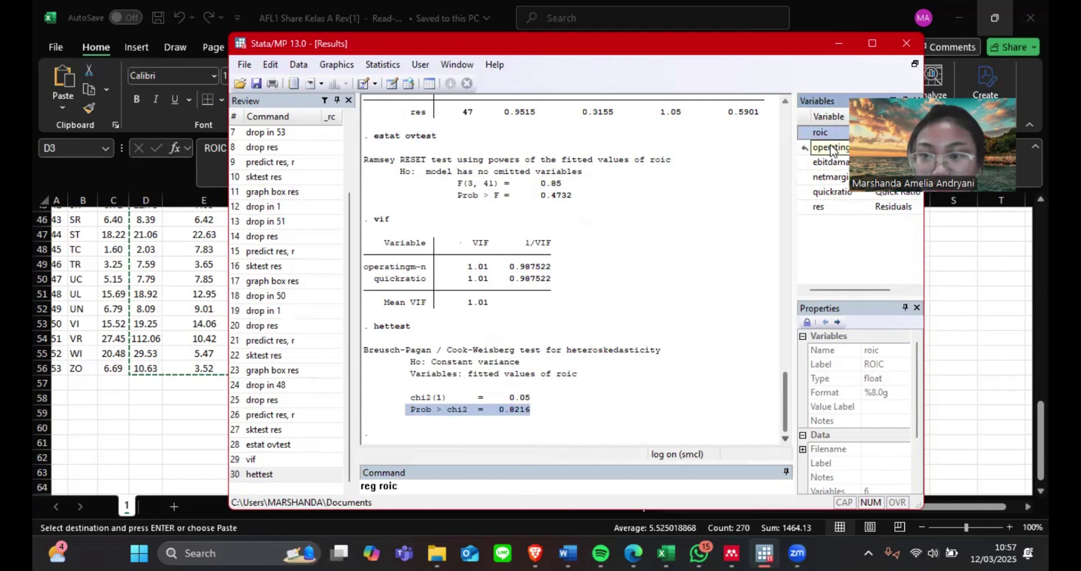
{"action": "double_click", "coordinate": [832, 148]}
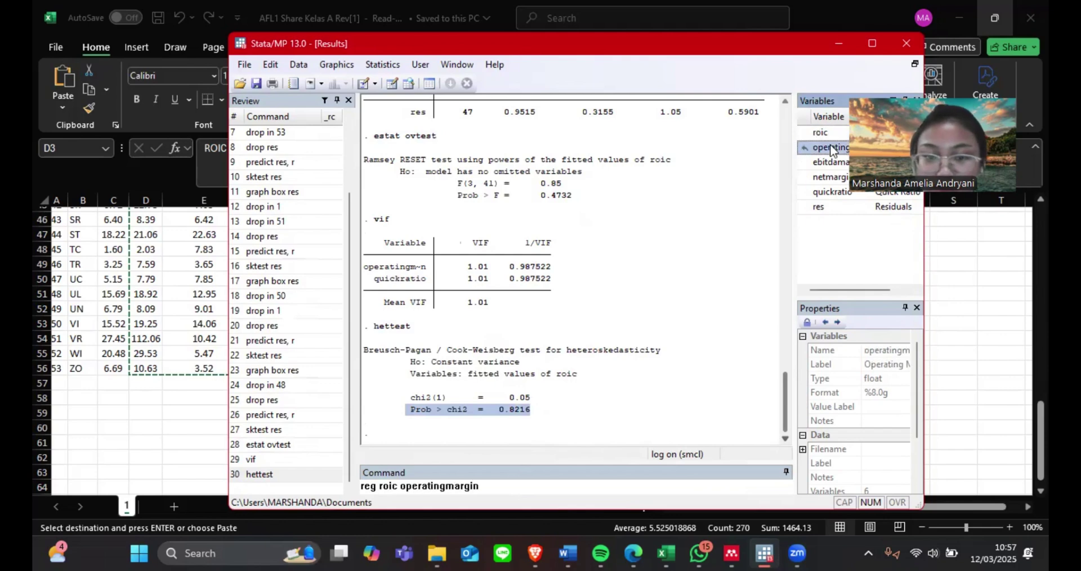
{"action": "double_click", "coordinate": [827, 195]}
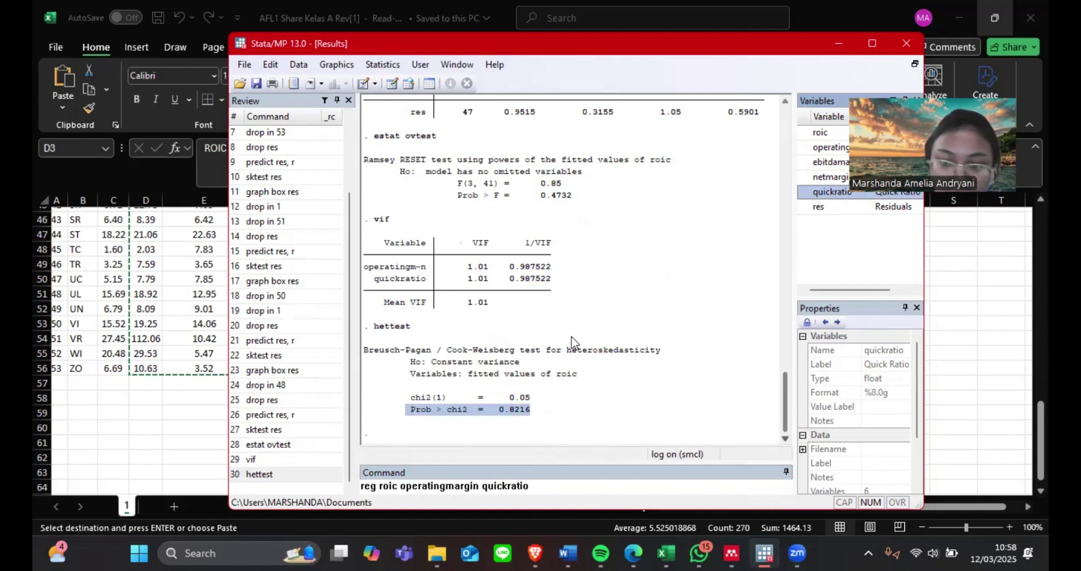
{"action": "key", "text": "Return"}
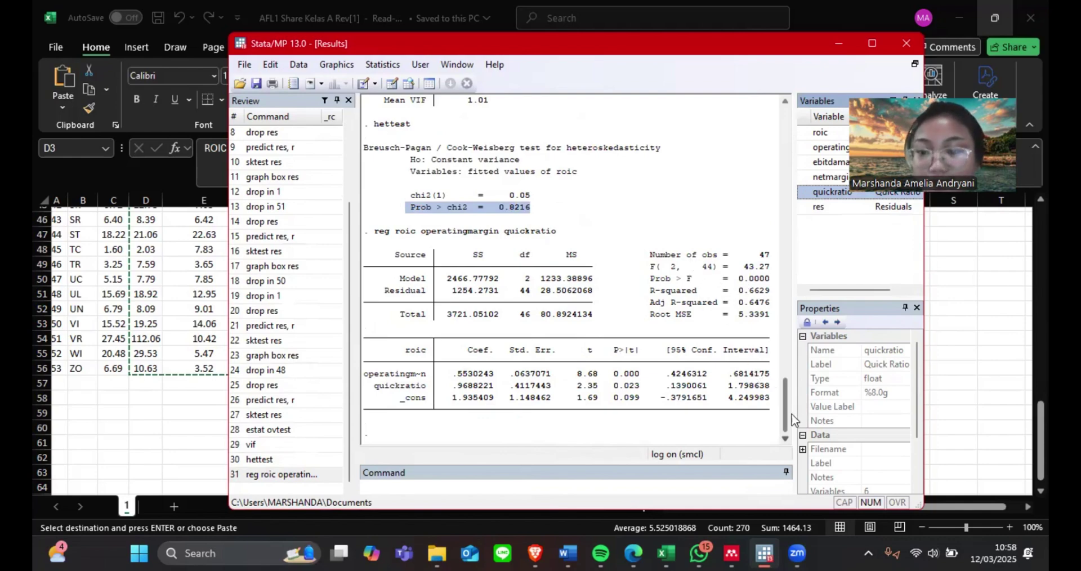
{"action": "left_click_drag", "start_coordinate": [789, 411], "coordinate": [791, 438]}
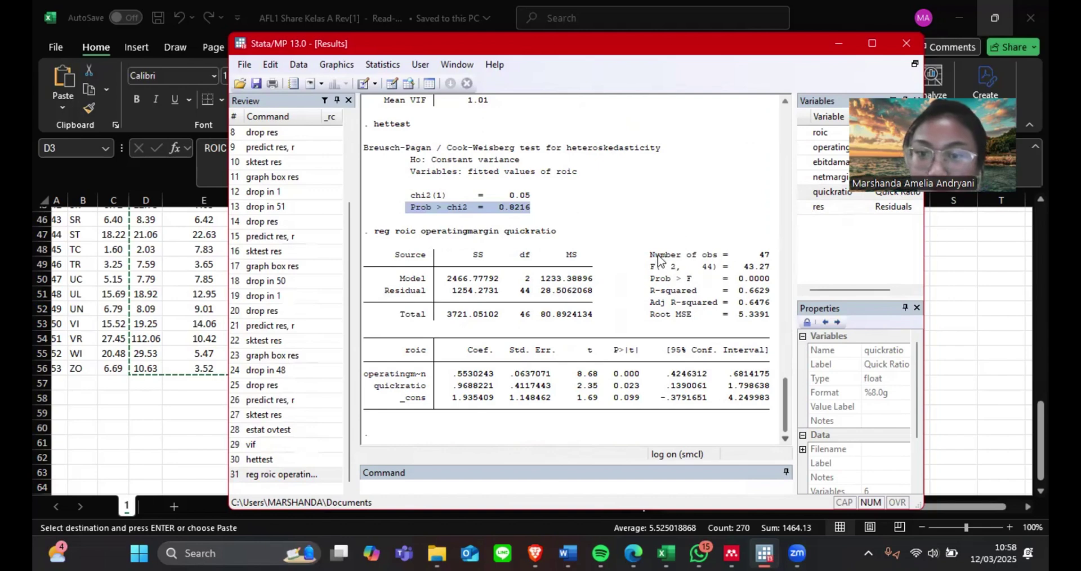
- Examine the final regression's number of observations, F statistic with its degrees of freedom, Prob > F, R-squared, adjusted R-squared and Root MSE
{"action": "left_click_drag", "start_coordinate": [650, 255], "coordinate": [776, 264]}
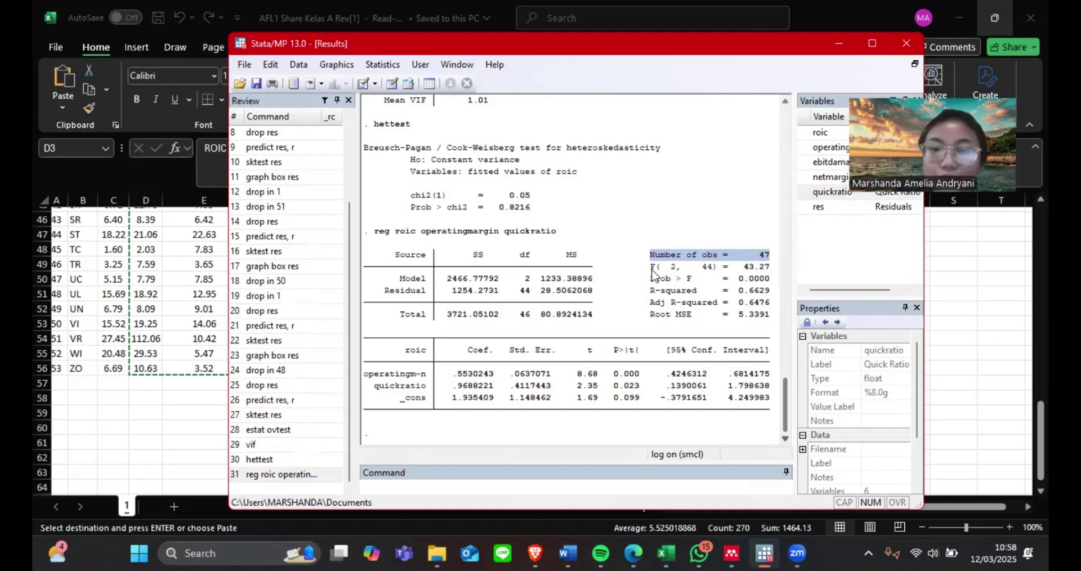
{"action": "left_click_drag", "start_coordinate": [651, 269], "coordinate": [770, 272]}
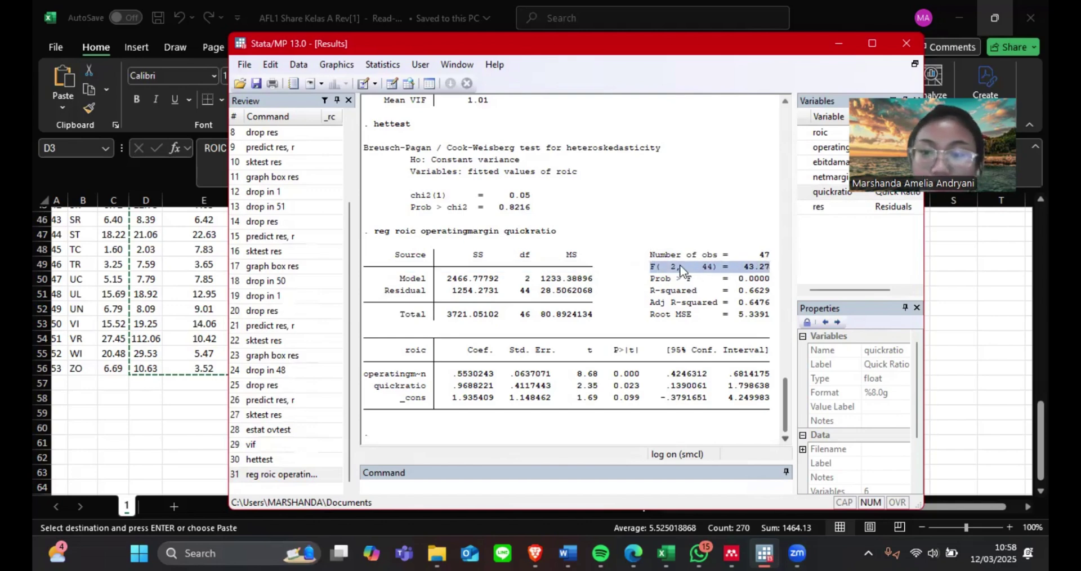
{"action": "left_click_drag", "start_coordinate": [670, 268], "coordinate": [677, 275]}
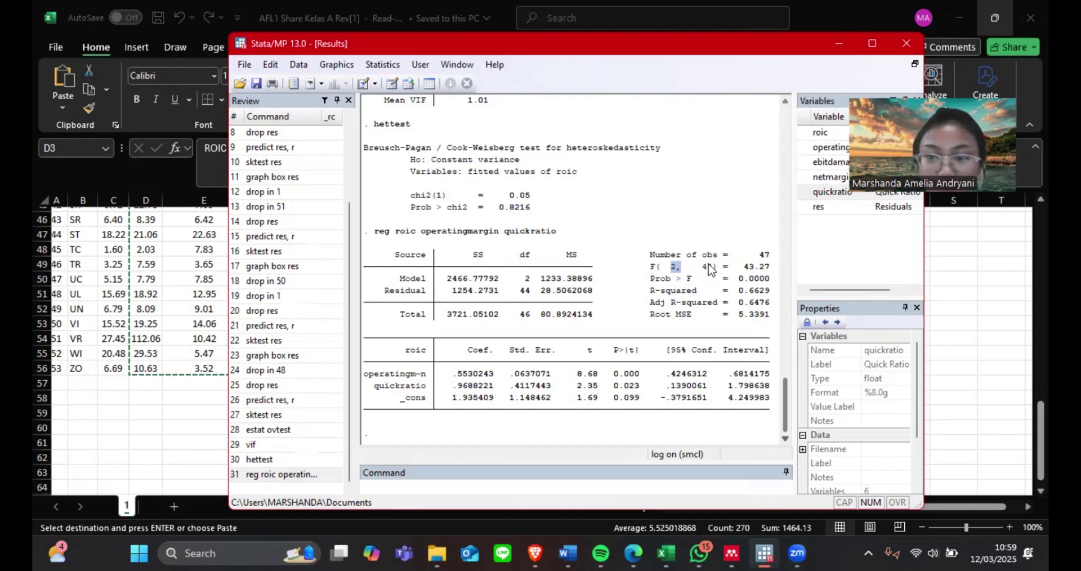
{"action": "left_click_drag", "start_coordinate": [699, 269], "coordinate": [715, 273]}
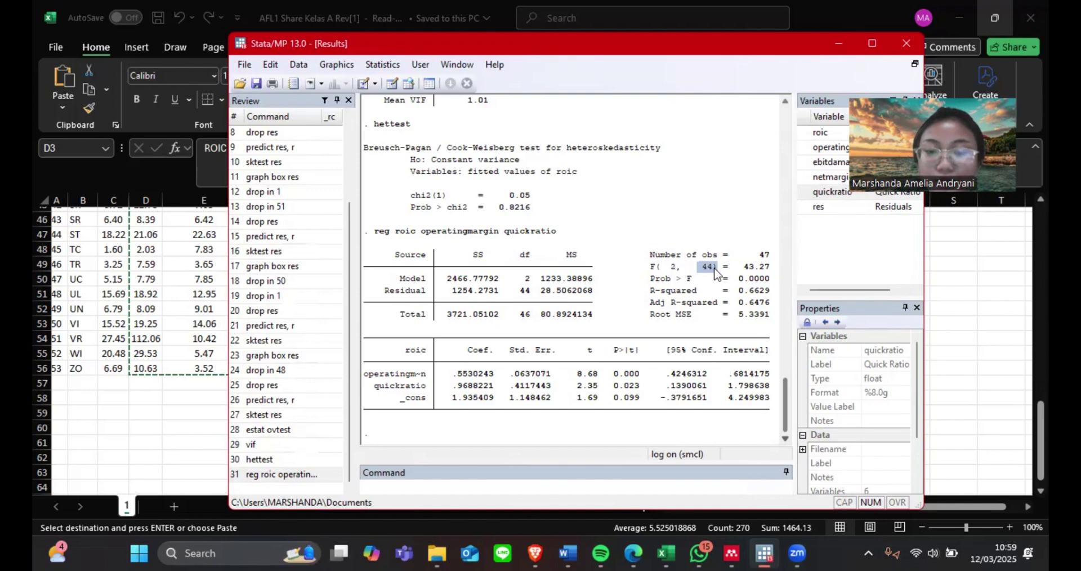
{"action": "left_click_drag", "start_coordinate": [739, 269], "coordinate": [775, 276]}
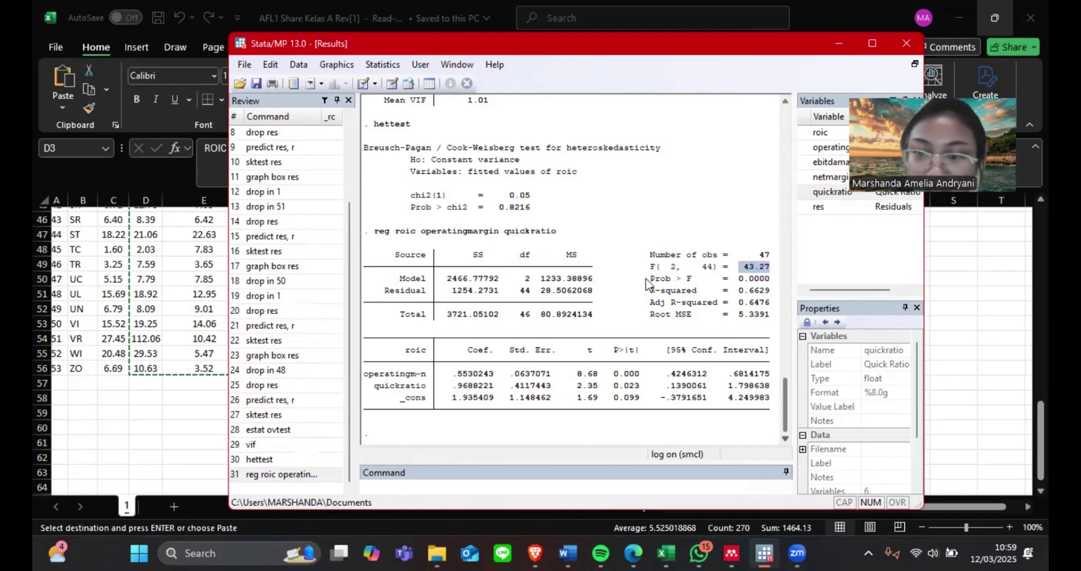
{"action": "left_click_drag", "start_coordinate": [646, 278], "coordinate": [777, 283]}
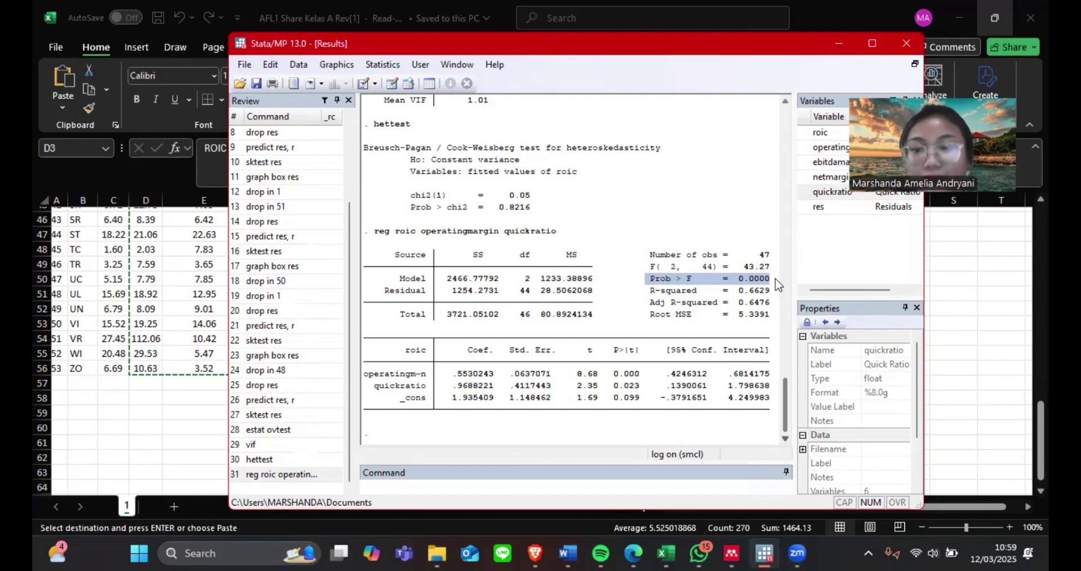
{"action": "left_click_drag", "start_coordinate": [647, 290], "coordinate": [764, 301]}
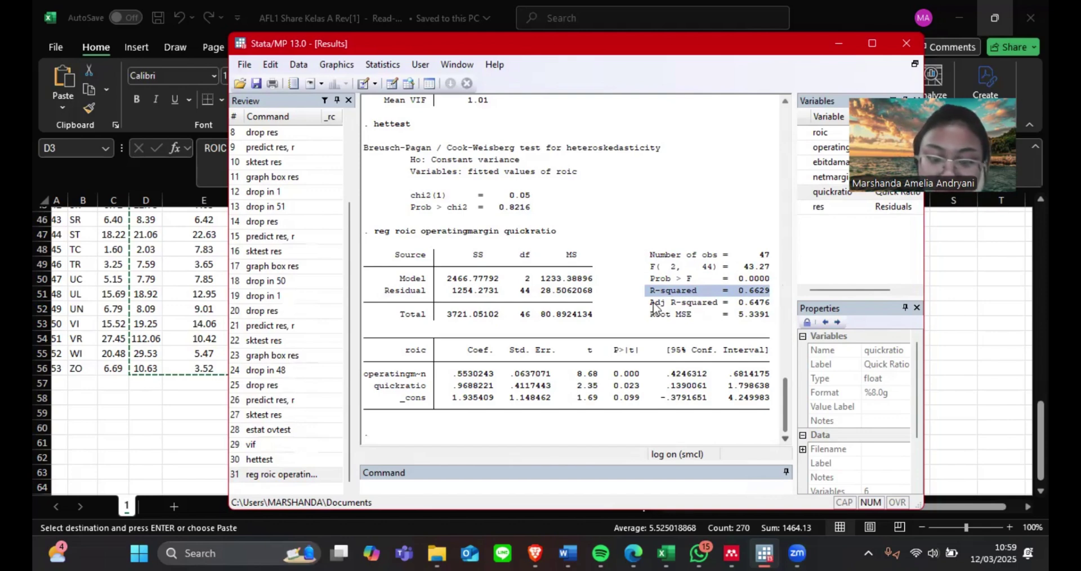
{"action": "left_click_drag", "start_coordinate": [645, 303], "coordinate": [776, 308]}
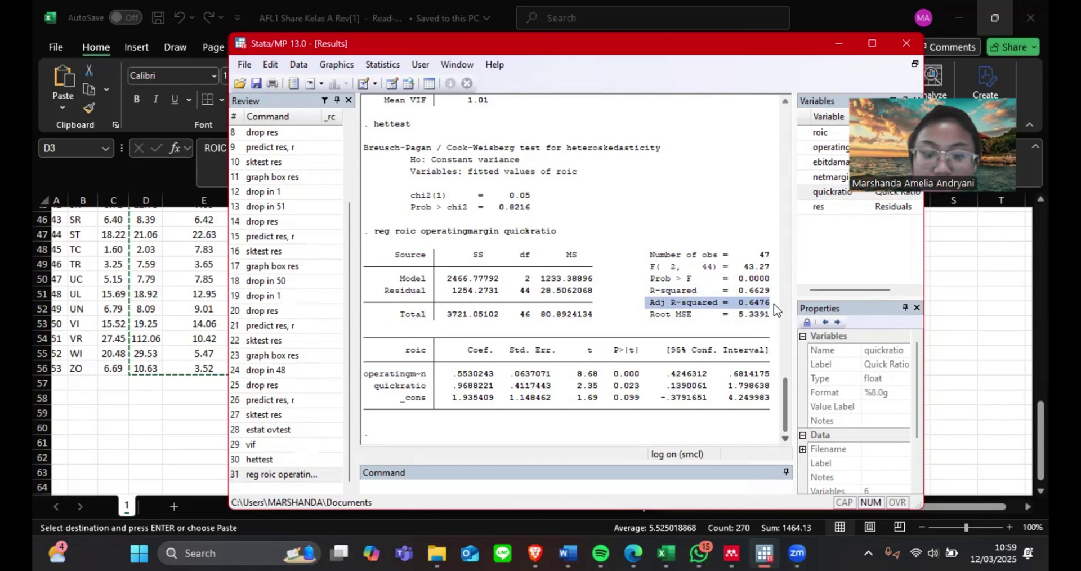
{"action": "left_click_drag", "start_coordinate": [648, 313], "coordinate": [777, 314]}
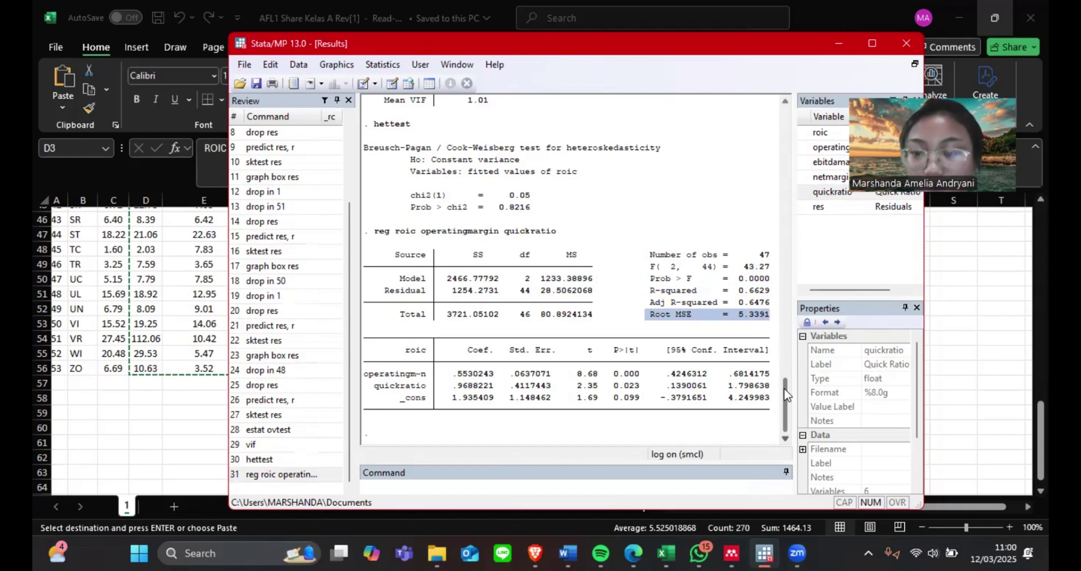
- Compare the Root MSE of the initial regression near the start of the results with that of the final regression
{"action": "left_click_drag", "start_coordinate": [786, 394], "coordinate": [787, 138]}
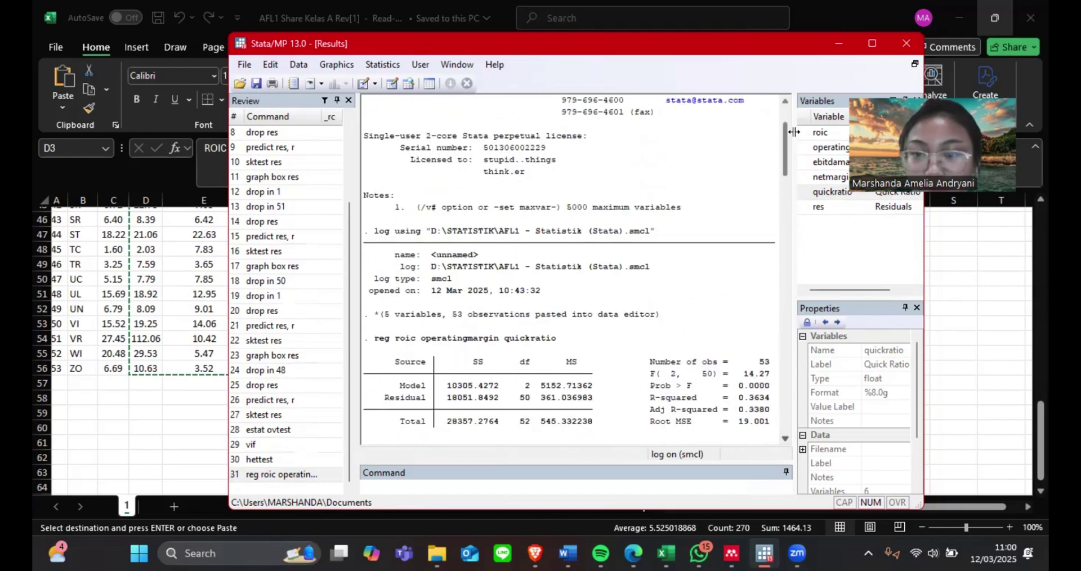
{"action": "left_click_drag", "start_coordinate": [646, 424], "coordinate": [757, 427]}
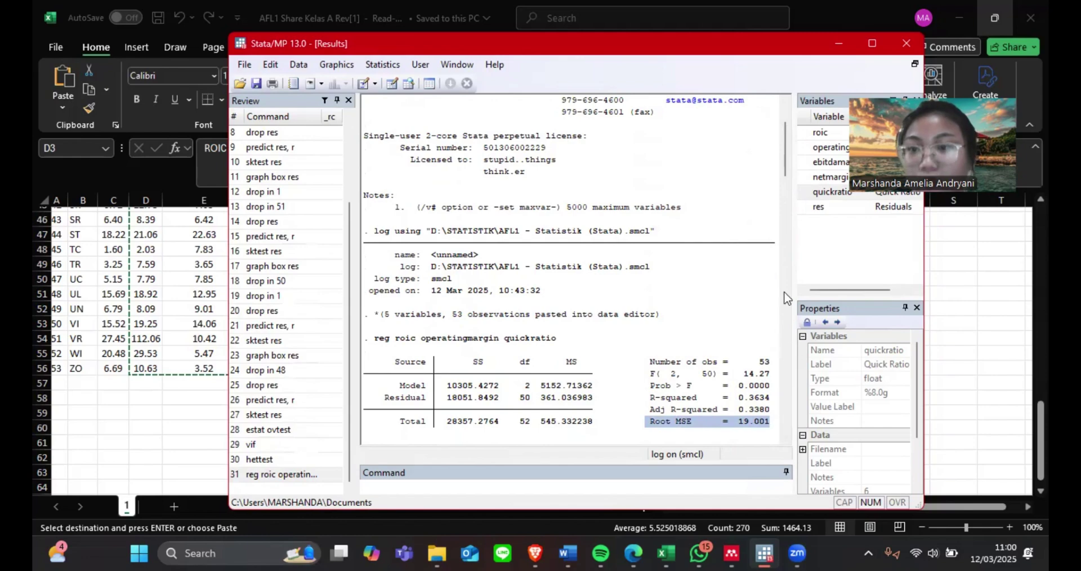
{"action": "left_click_drag", "start_coordinate": [788, 179], "coordinate": [793, 433]}
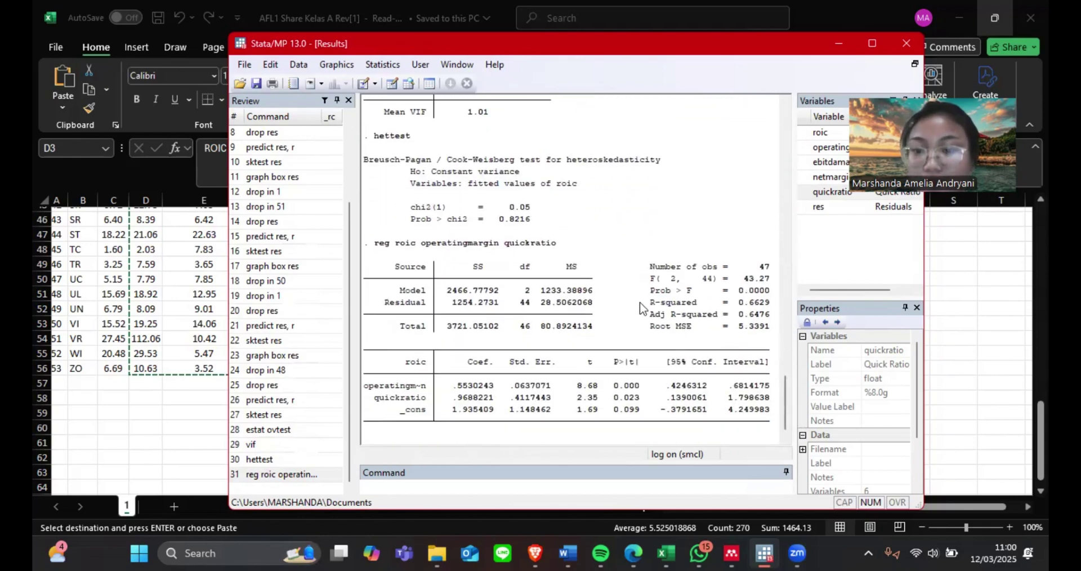
{"action": "left_click_drag", "start_coordinate": [647, 330], "coordinate": [783, 334]}
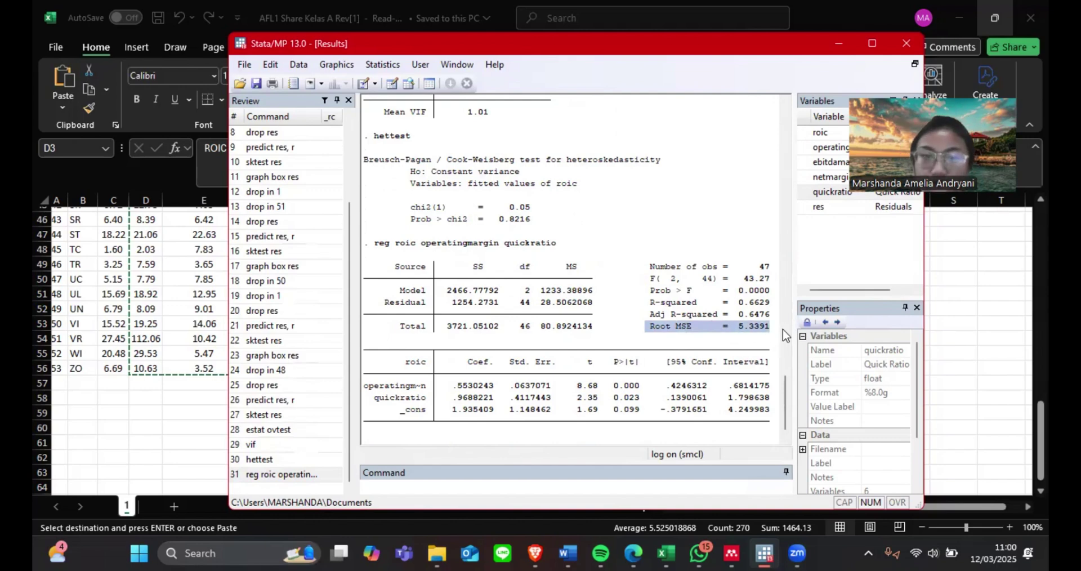
{"action": "scroll", "coordinate": [787, 407], "scroll_direction": "down", "scroll_amount": 1}
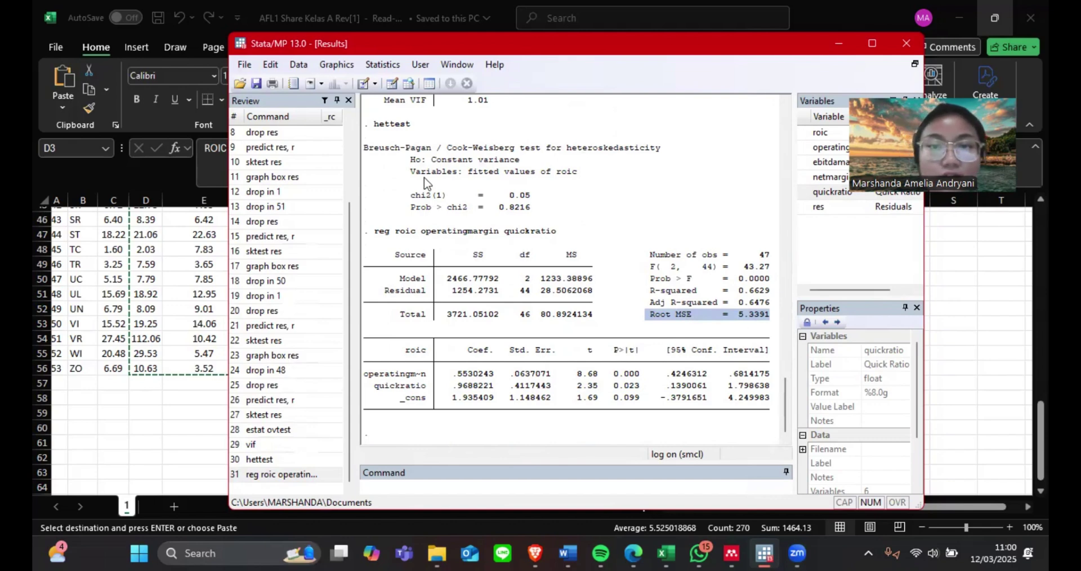
- Close the session's log file and look over the history of executed commands from its beginning
{"action": "left_click", "coordinate": [245, 64]}
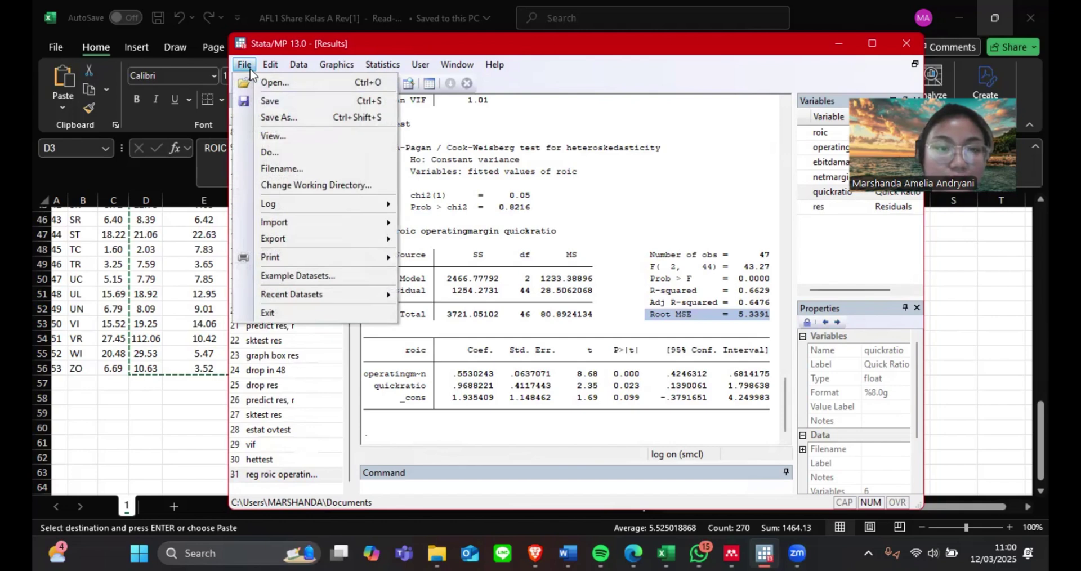
{"action": "mouse_move", "coordinate": [341, 205]}
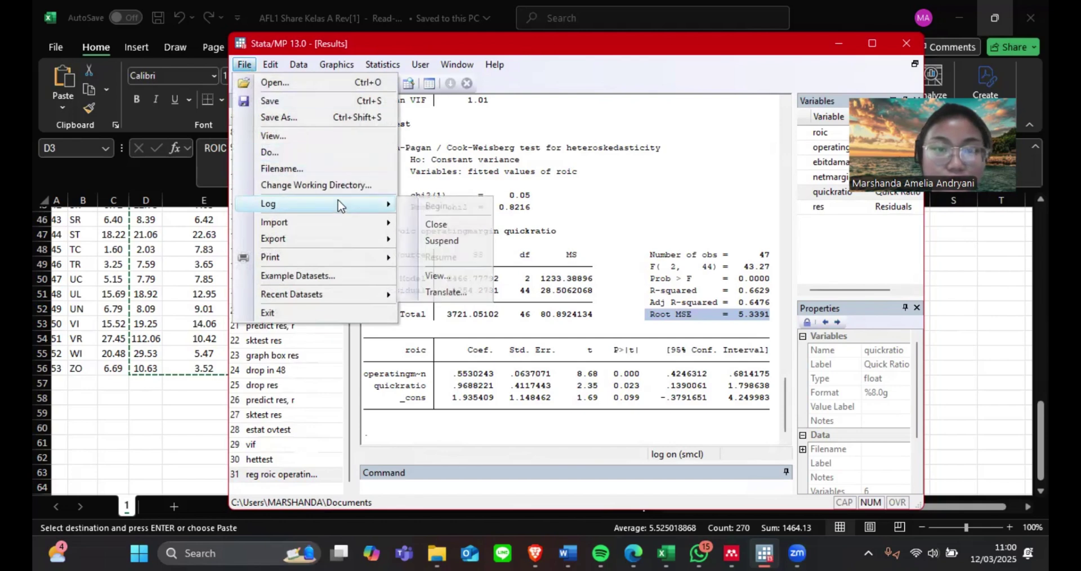
{"action": "left_click", "coordinate": [443, 227]}
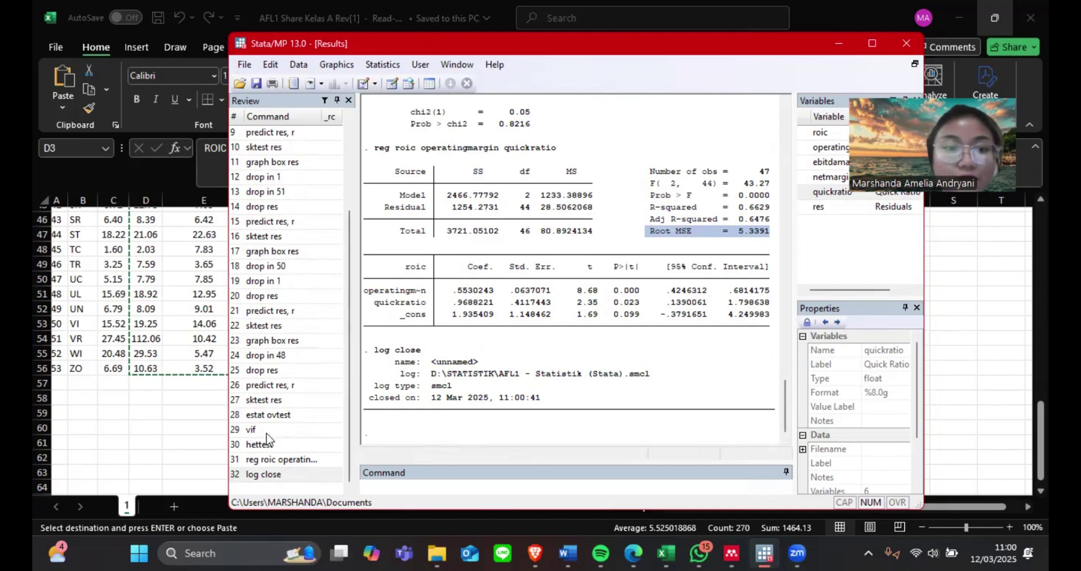
{"action": "left_click_drag", "start_coordinate": [351, 221], "coordinate": [354, 171]}
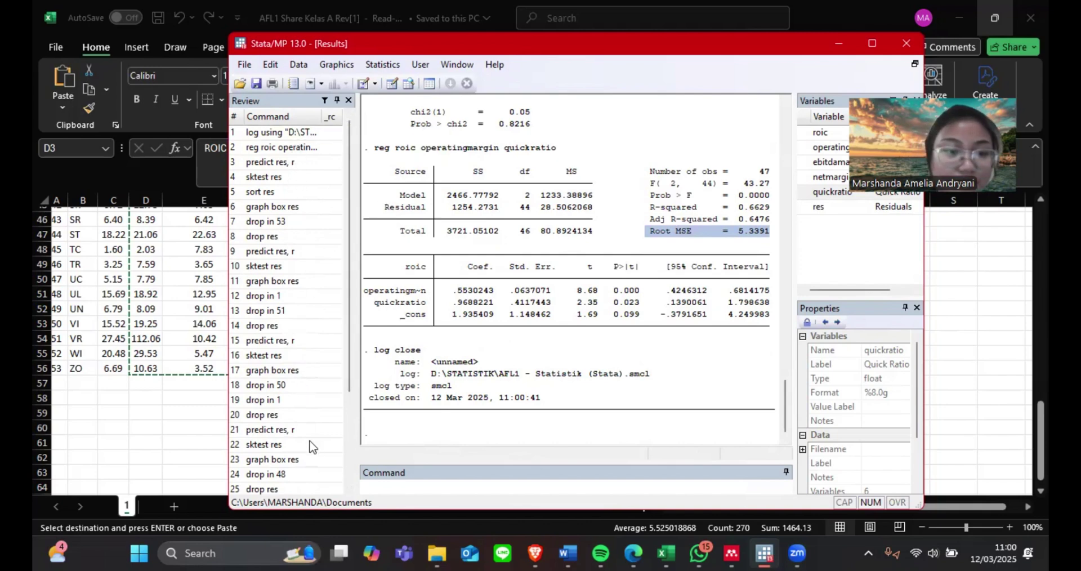
{"action": "left_click_drag", "start_coordinate": [351, 322], "coordinate": [361, 236]}
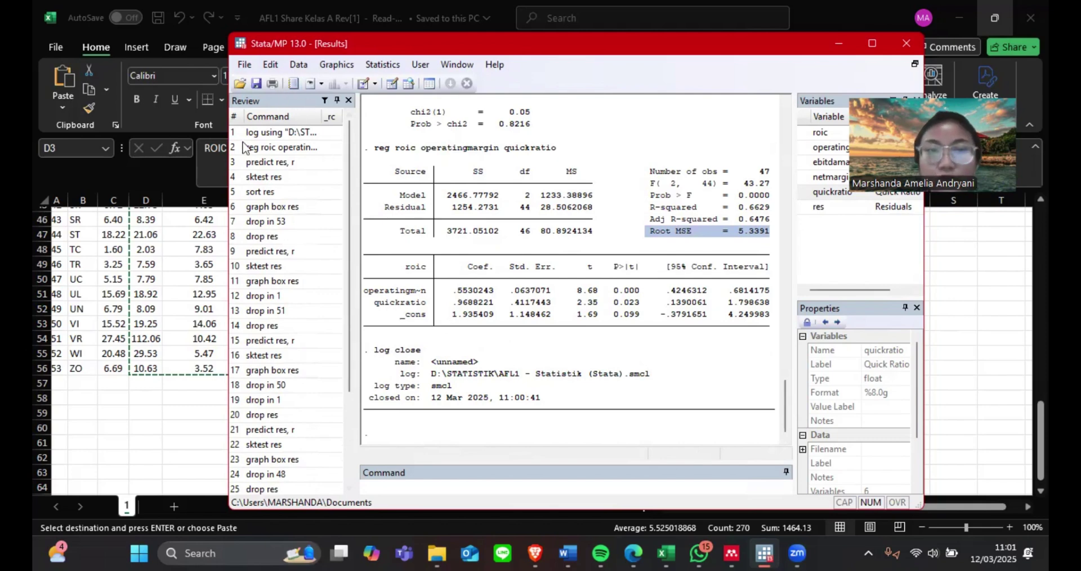
- Save the dataset as "AFL 1 - Statistik (Stata).dta" in the STATISTIK folder on drive D and close Stata
{"action": "left_click", "coordinate": [256, 82]}
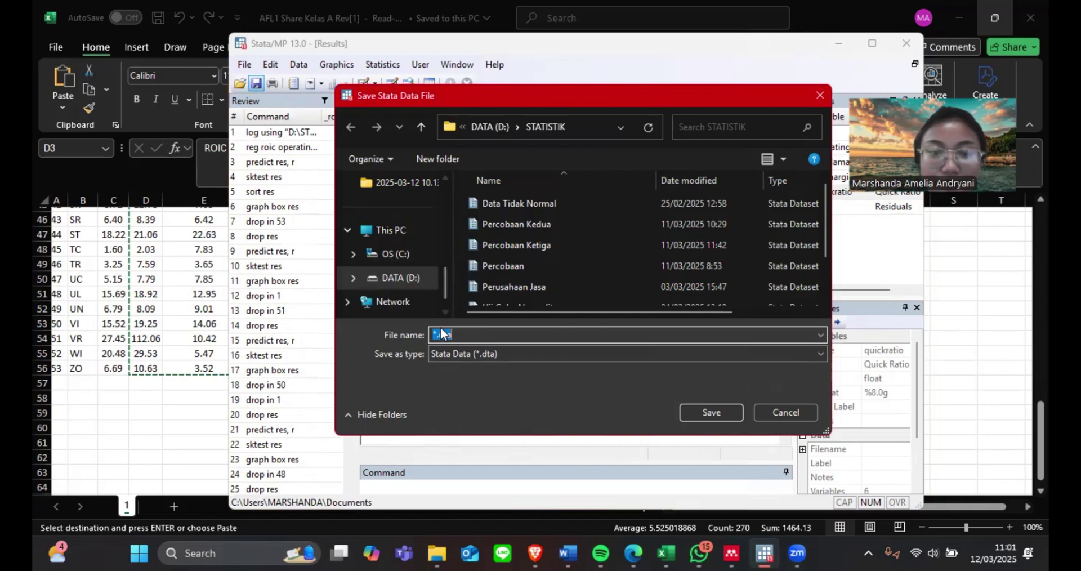
{"action": "left_click", "coordinate": [408, 286]}
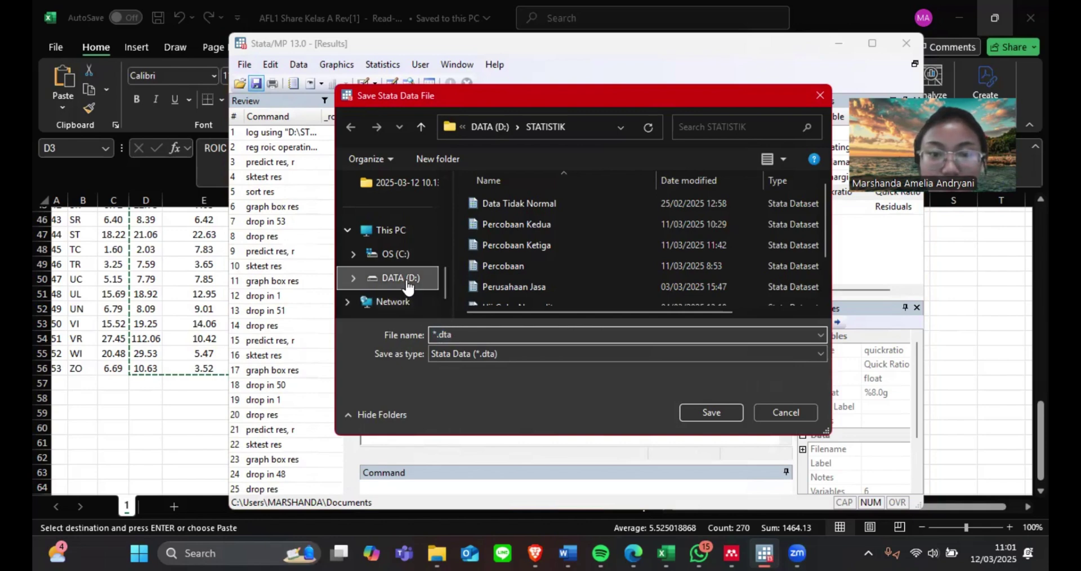
{"action": "left_click", "coordinate": [415, 328]}
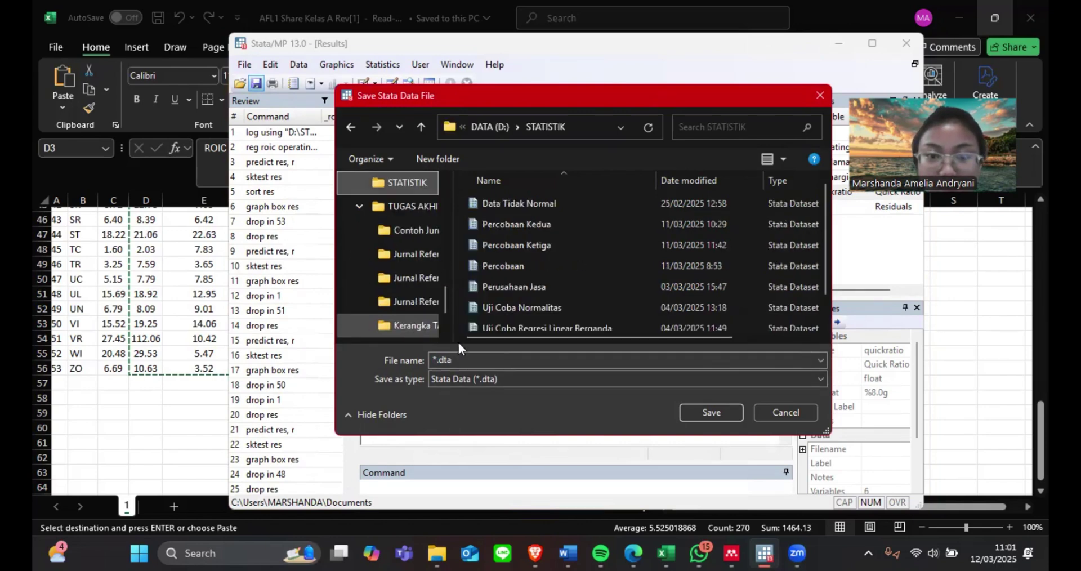
{"action": "left_click", "coordinate": [436, 360]}
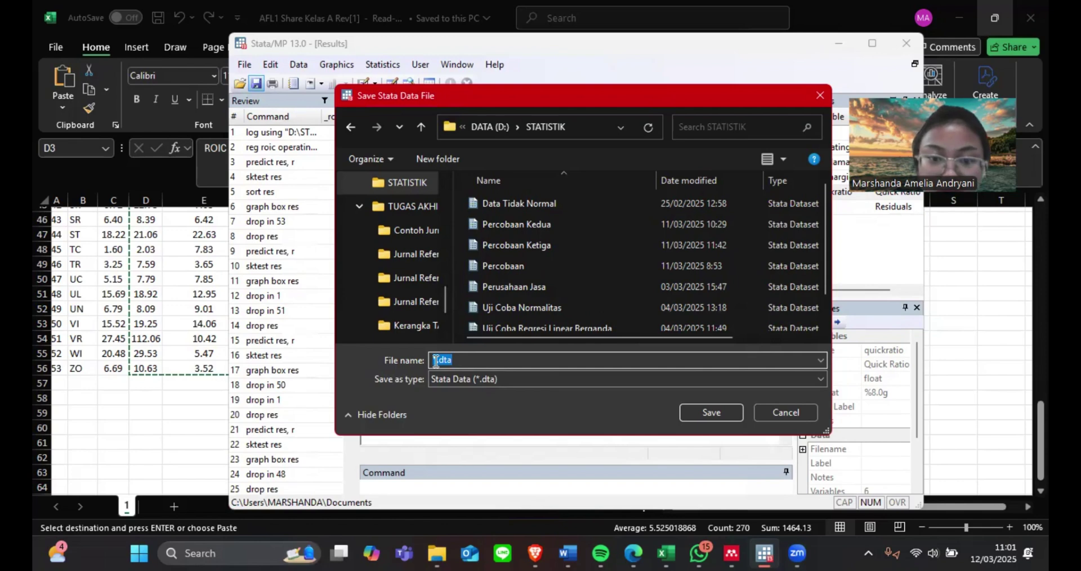
{"action": "left_click", "coordinate": [436, 361]}
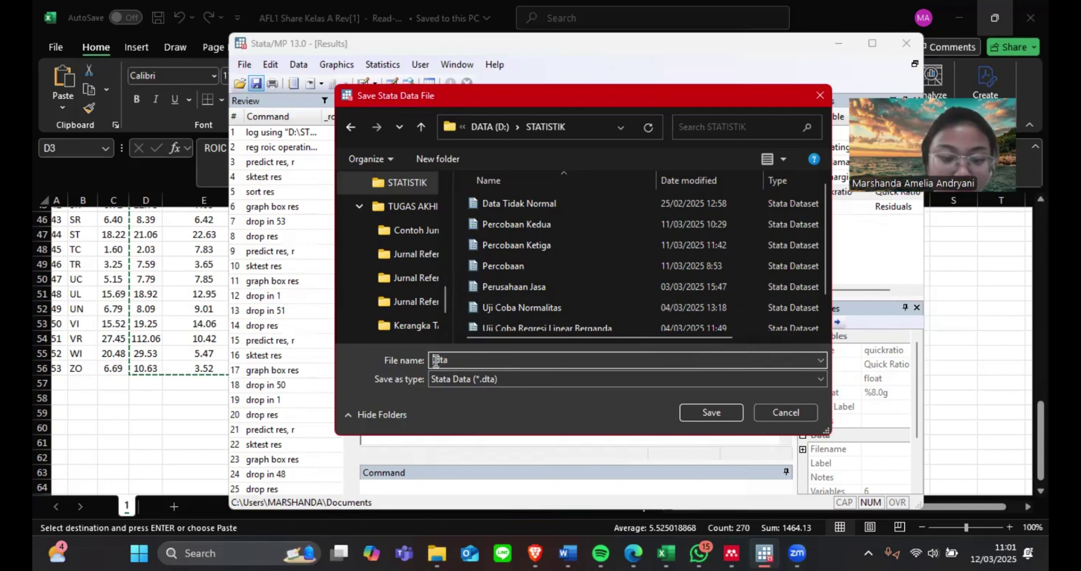
{"action": "type", "text": "AF"}
{"action": "type", "text": "L 1 -"}
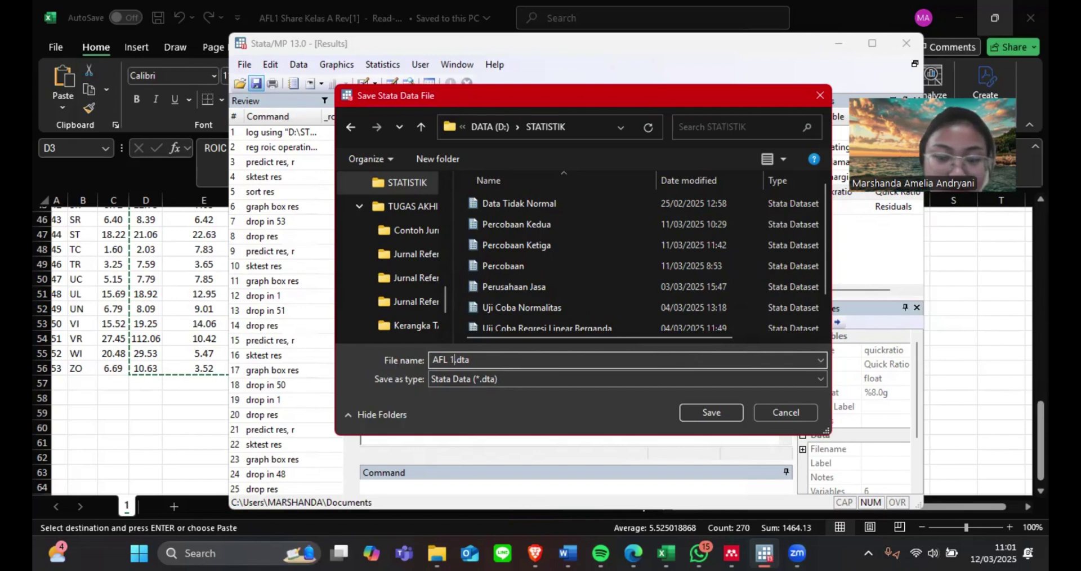
{"action": "type", "text": " Stati"}
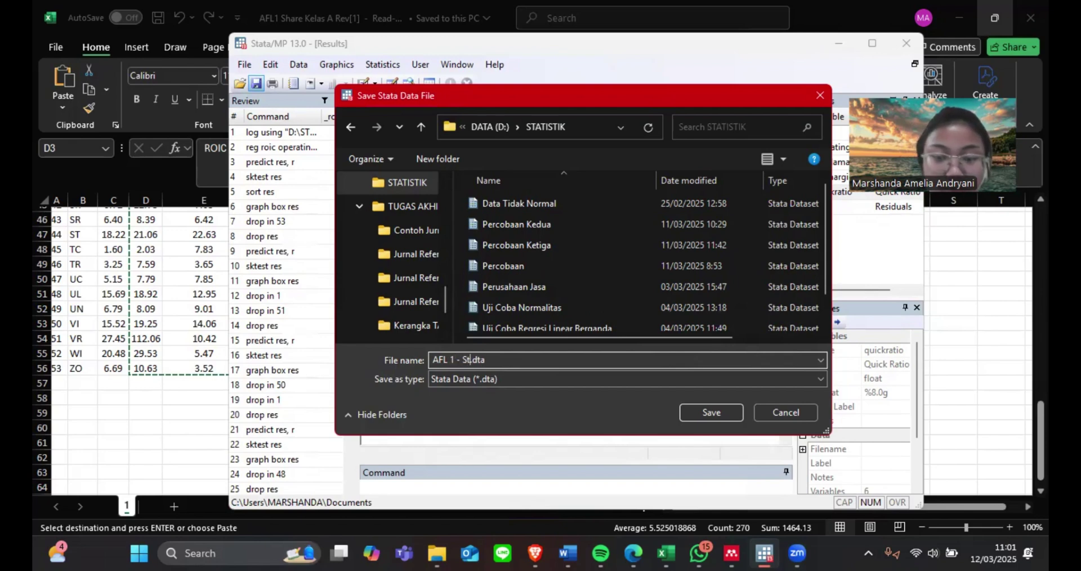
{"action": "type", "text": "stik"}
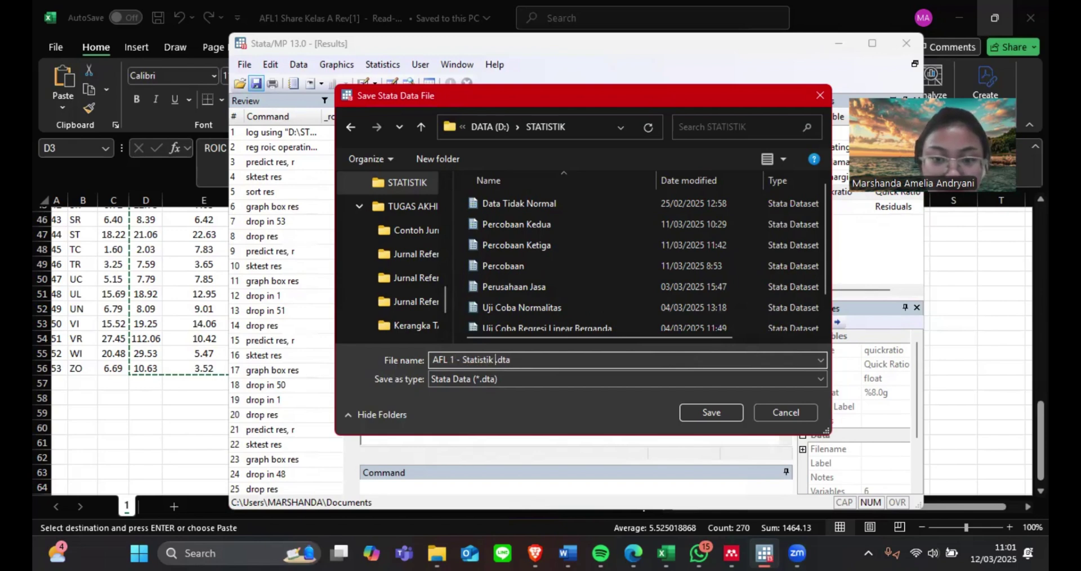
{"action": "type", "text": " (Stata"}
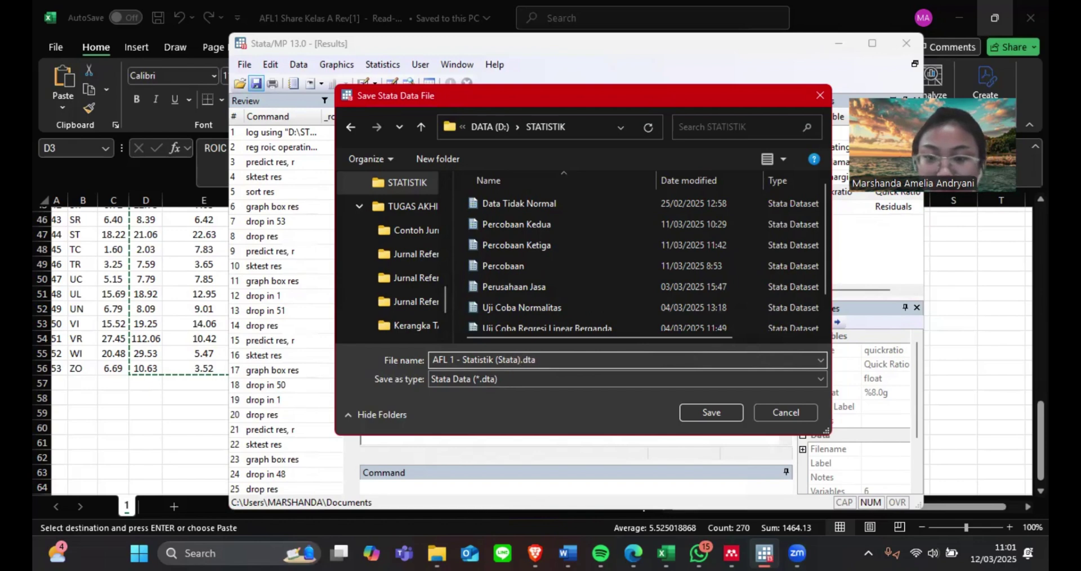
{"action": "key", "text": "Return"}
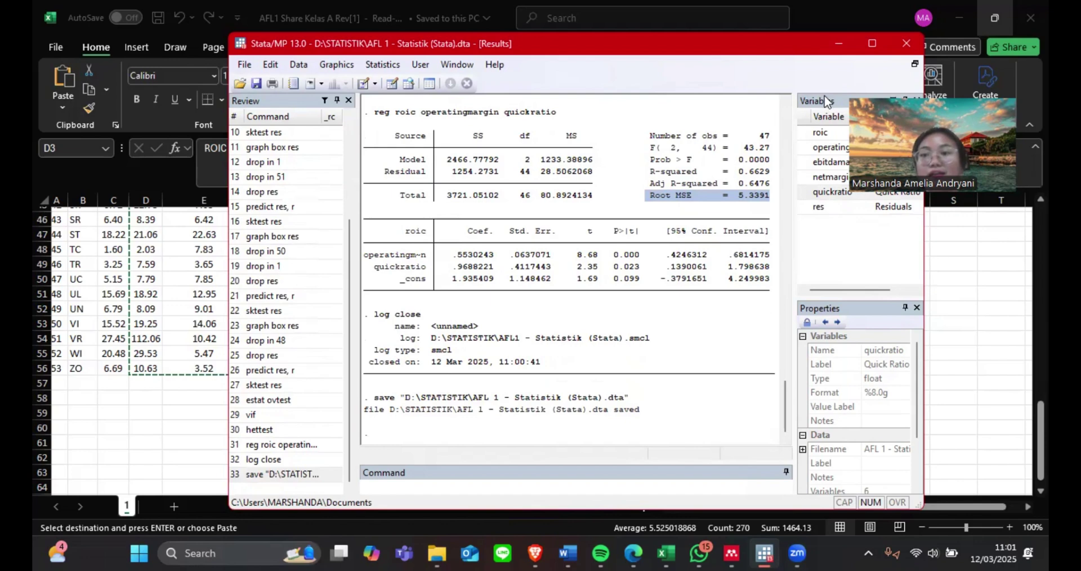
{"action": "left_click", "coordinate": [907, 44]}
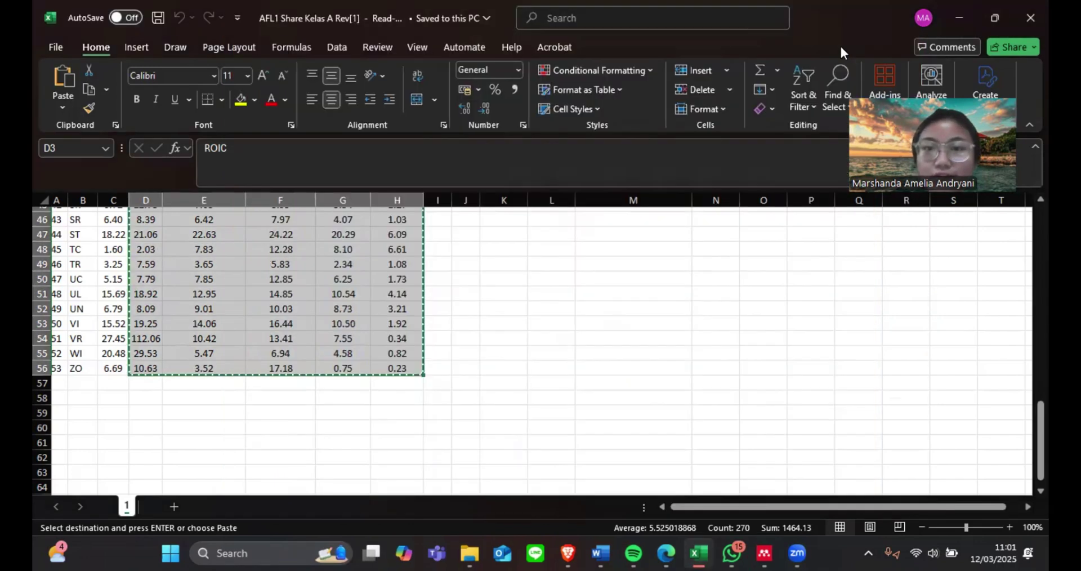